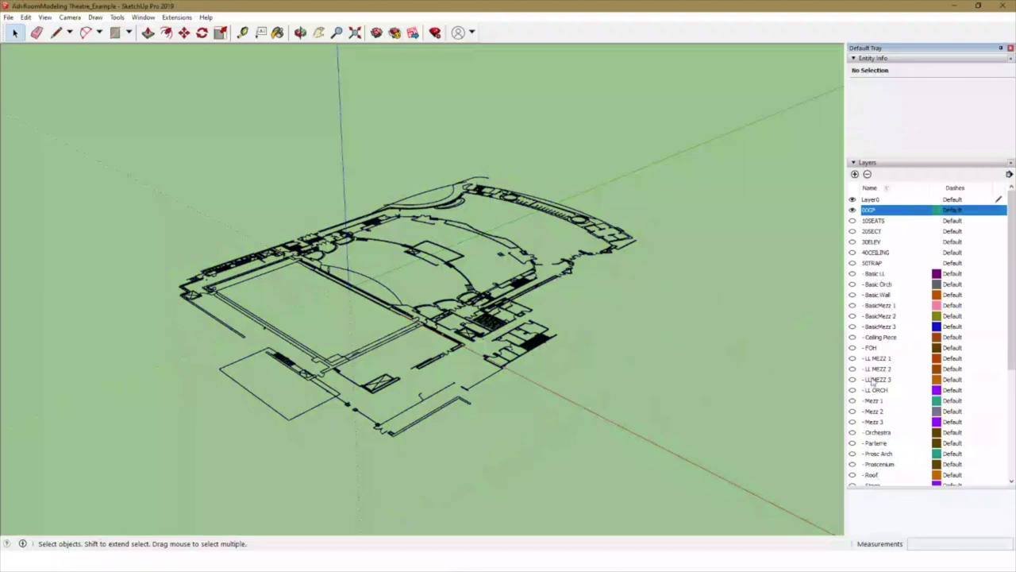
Show the 10SEATS and 20SECT layers with the ground plan and examine how the section drawing stands on it
{"action": "left_click", "coordinate": [853, 221]}
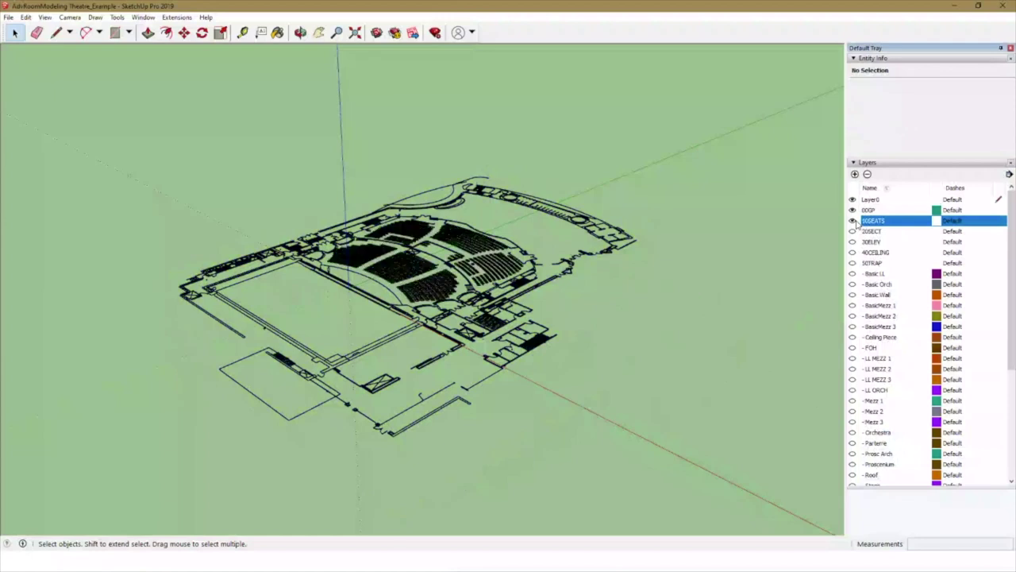
{"action": "left_click", "coordinate": [853, 231]}
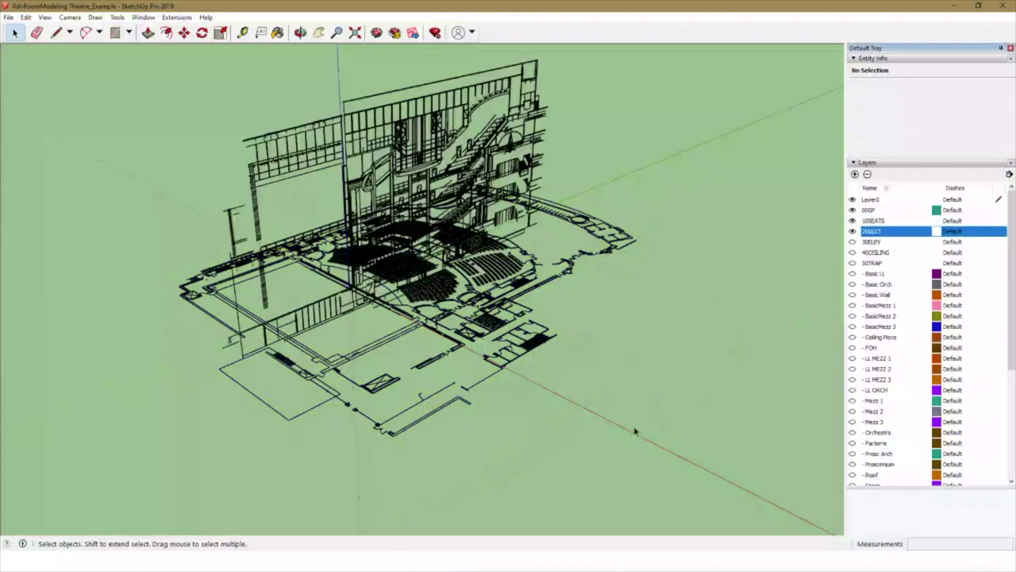
{"action": "key", "text": "h"}
{"action": "left_click_drag", "start_coordinate": [641, 333], "coordinate": [566, 387]}
{"action": "key", "text": "o"}
{"action": "scroll", "coordinate": [468, 320], "scroll_direction": "up", "scroll_amount": 5}
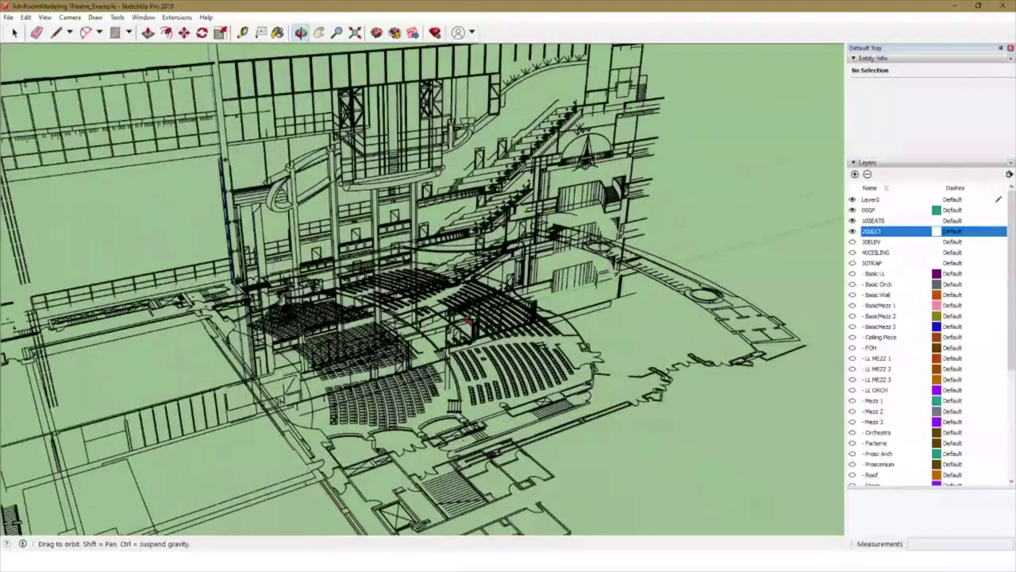
{"action": "key", "text": "h"}
{"action": "left_click_drag", "start_coordinate": [468, 320], "coordinate": [608, 304]}
Hide the 20SECT layer and examine the seating plan and the proscenium line around the model origin
{"action": "left_click", "coordinate": [853, 231]}
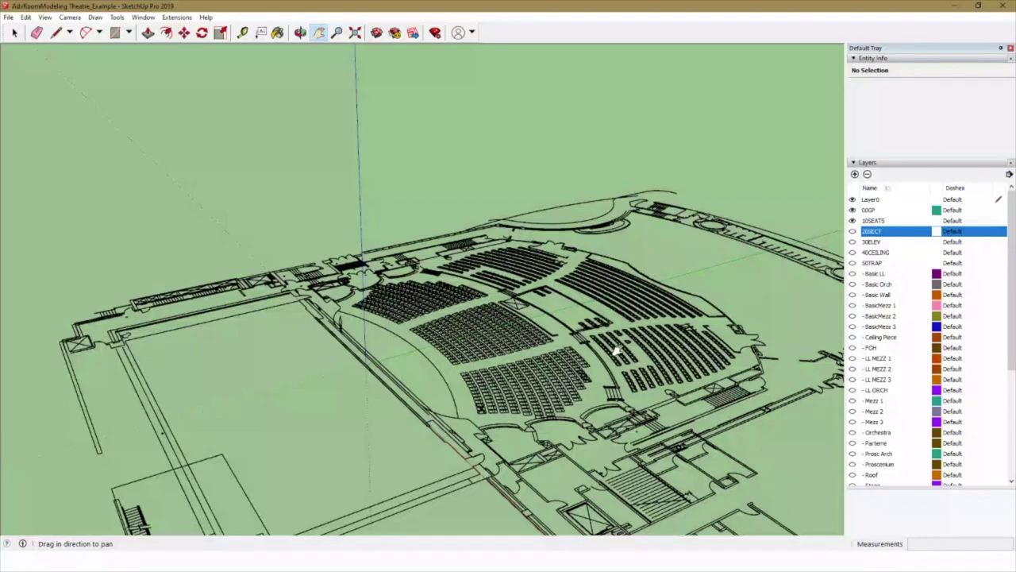
{"action": "left_click_drag", "start_coordinate": [519, 382], "coordinate": [553, 353]}
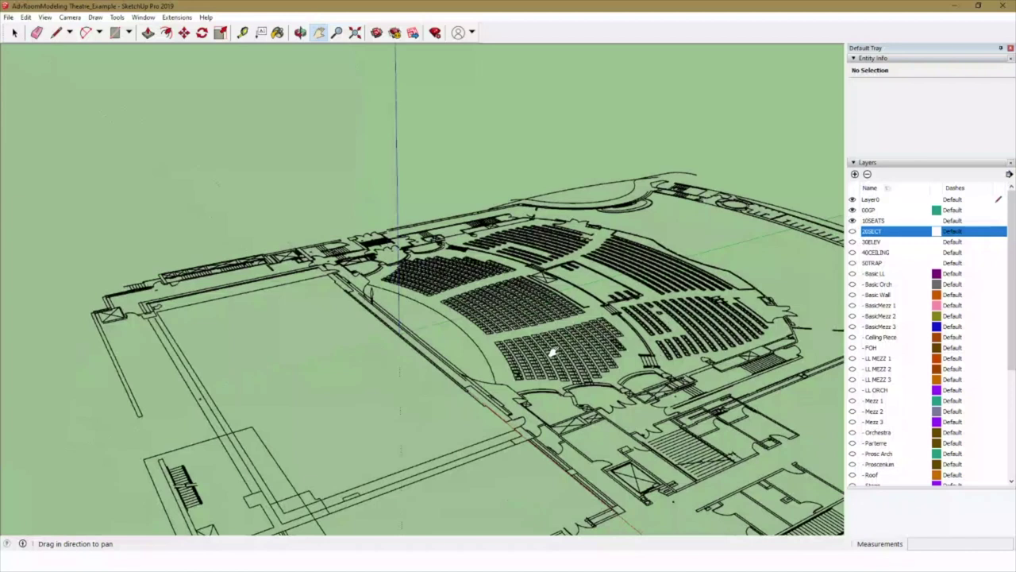
{"action": "left_click_drag", "start_coordinate": [614, 336], "coordinate": [629, 315]}
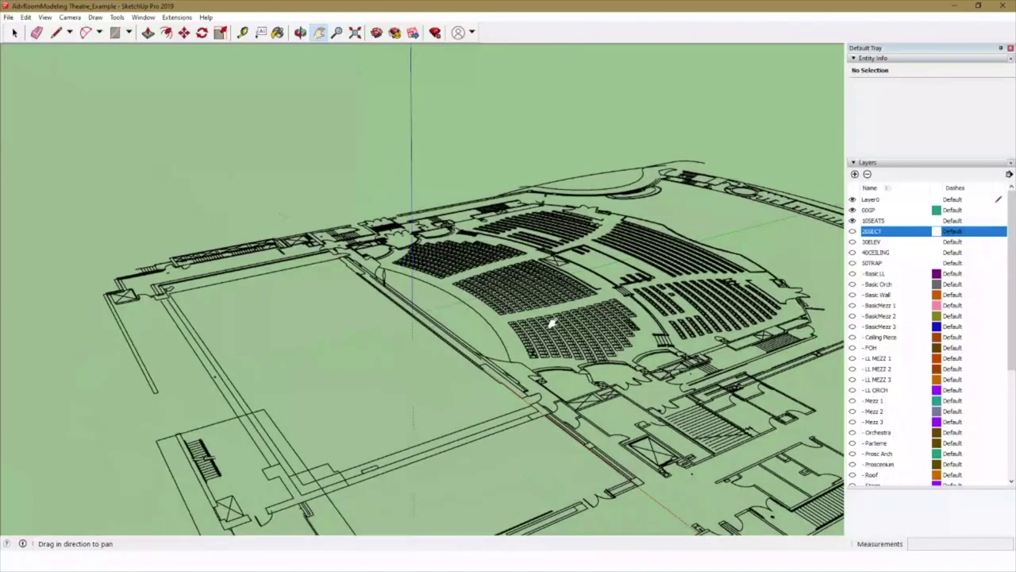
{"action": "middle_click_drag", "start_coordinate": [520, 313], "coordinate": [474, 370]}
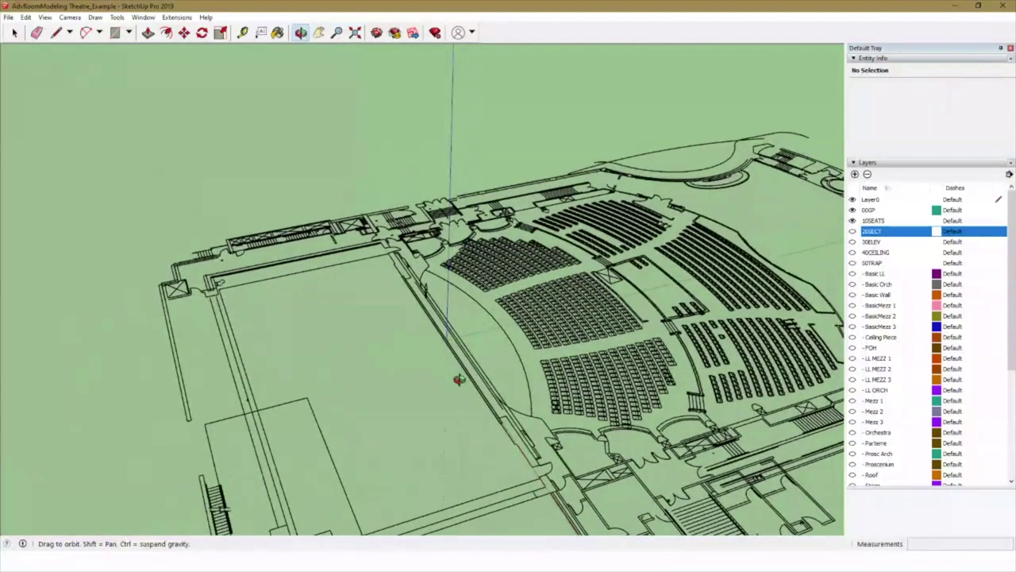
{"action": "scroll", "coordinate": [451, 332], "scroll_direction": "up", "scroll_amount": 8}
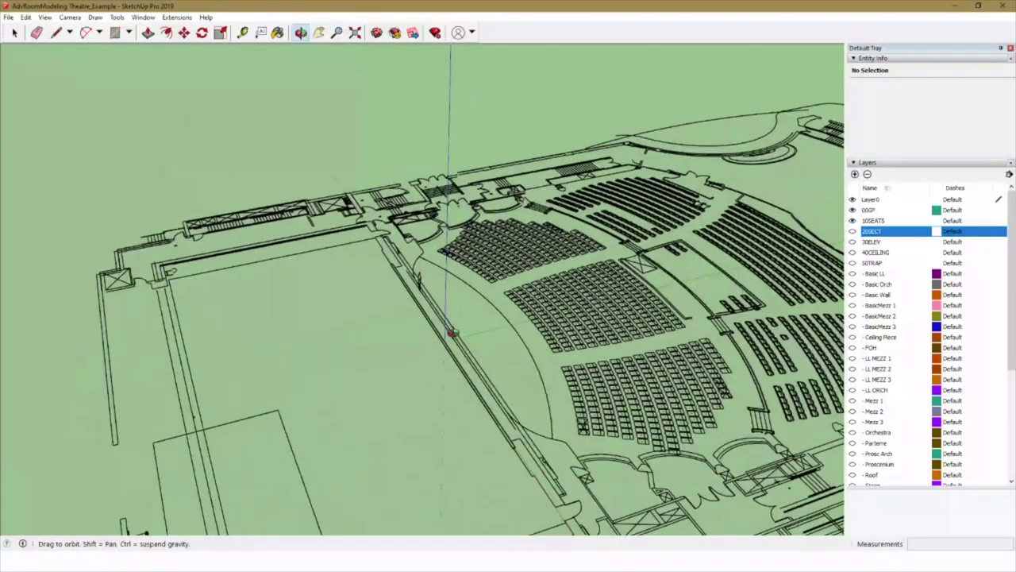
{"action": "scroll", "coordinate": [452, 331], "scroll_direction": "up", "scroll_amount": 3}
{"action": "middle_click_drag", "start_coordinate": [442, 397], "coordinate": [339, 263]}
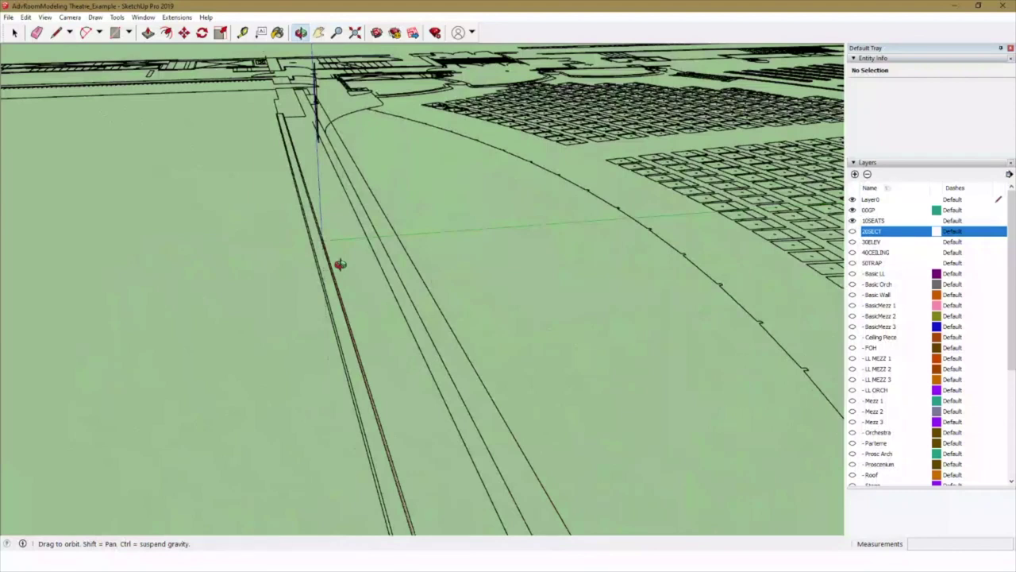
{"action": "scroll", "coordinate": [339, 264], "scroll_direction": "down", "scroll_amount": 5}
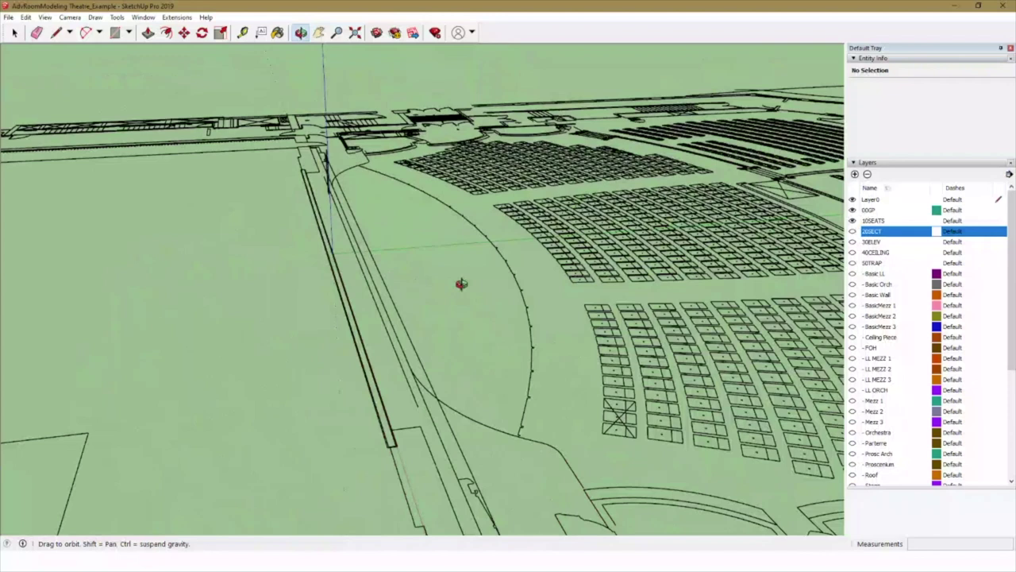
{"action": "scroll", "coordinate": [461, 285], "scroll_direction": "down", "scroll_amount": 1}
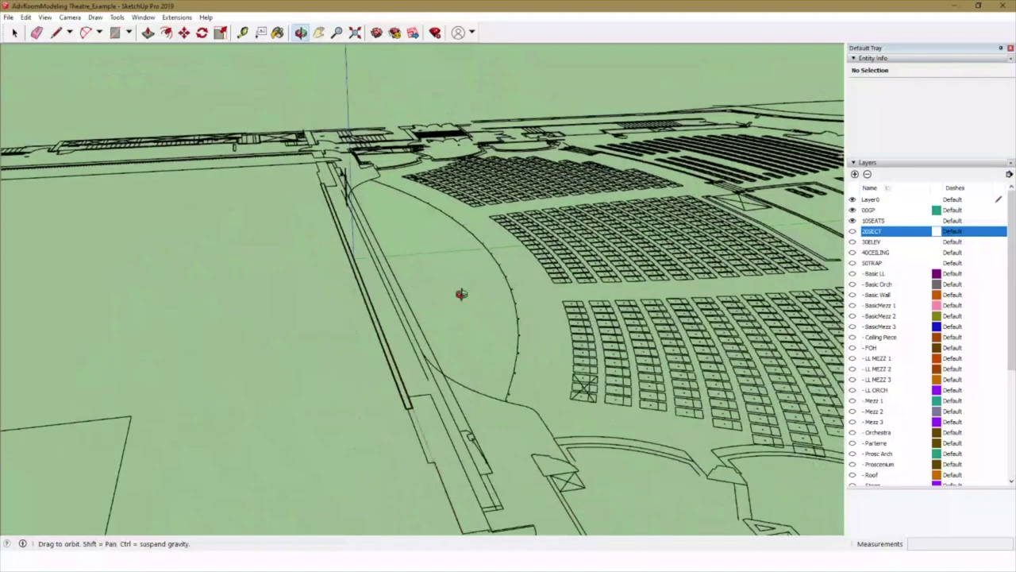
{"action": "scroll", "coordinate": [460, 293], "scroll_direction": "down", "scroll_amount": 2}
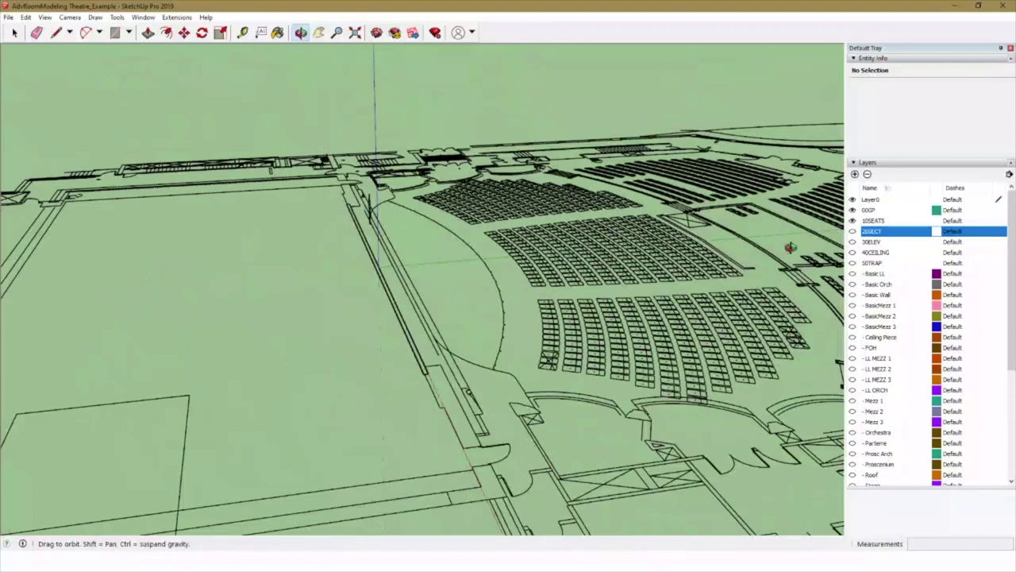
Show the 20SECT and 30ELEV layers and examine how the section and elevation drawings align with the plan
{"action": "left_click", "coordinate": [852, 232]}
{"action": "left_click_drag", "start_coordinate": [507, 273], "coordinate": [485, 361], "text": "shift"}
{"action": "scroll", "coordinate": [604, 342], "scroll_direction": "down", "scroll_amount": 2}
{"action": "left_click", "coordinate": [852, 242]}
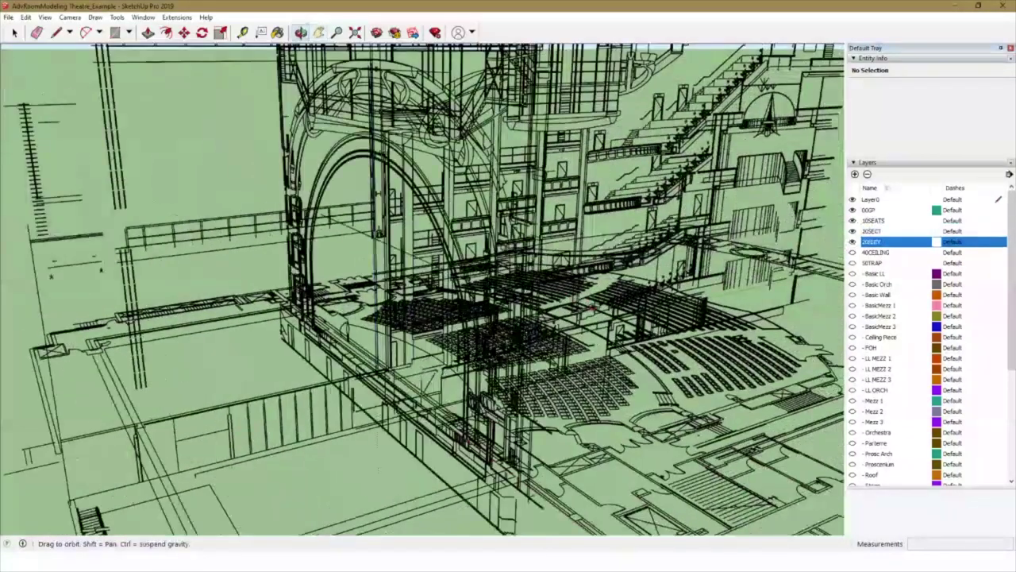
{"action": "left_click_drag", "start_coordinate": [590, 305], "coordinate": [628, 316]}
{"action": "middle_click_drag", "start_coordinate": [627, 315], "coordinate": [616, 270]}
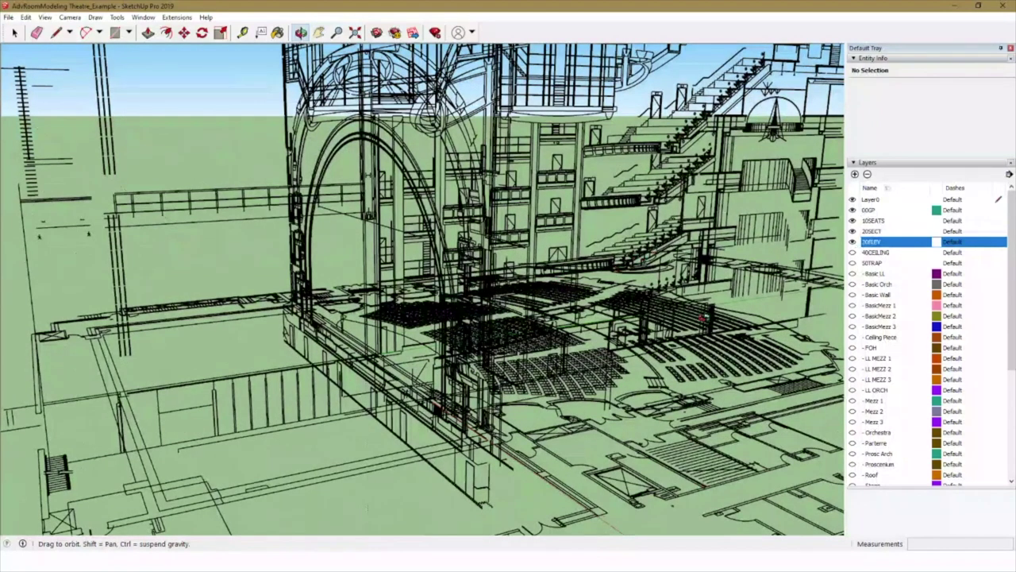
Hide the 30ELEV, 20SECT and 10SEATS layers and show the full ground plan in Top view
{"action": "left_click", "coordinate": [852, 241]}
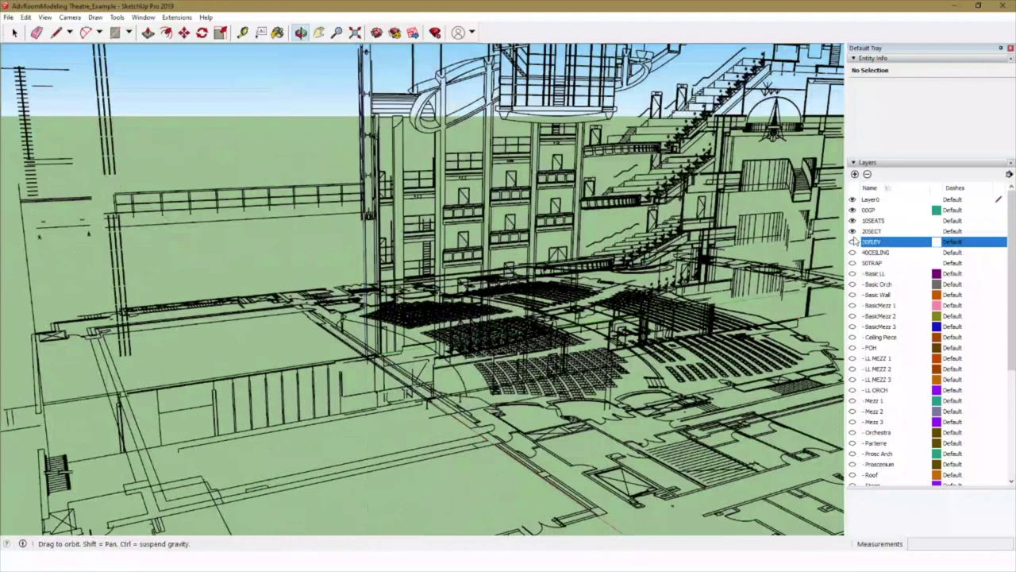
{"action": "left_click", "coordinate": [853, 231]}
{"action": "left_click", "coordinate": [853, 221]}
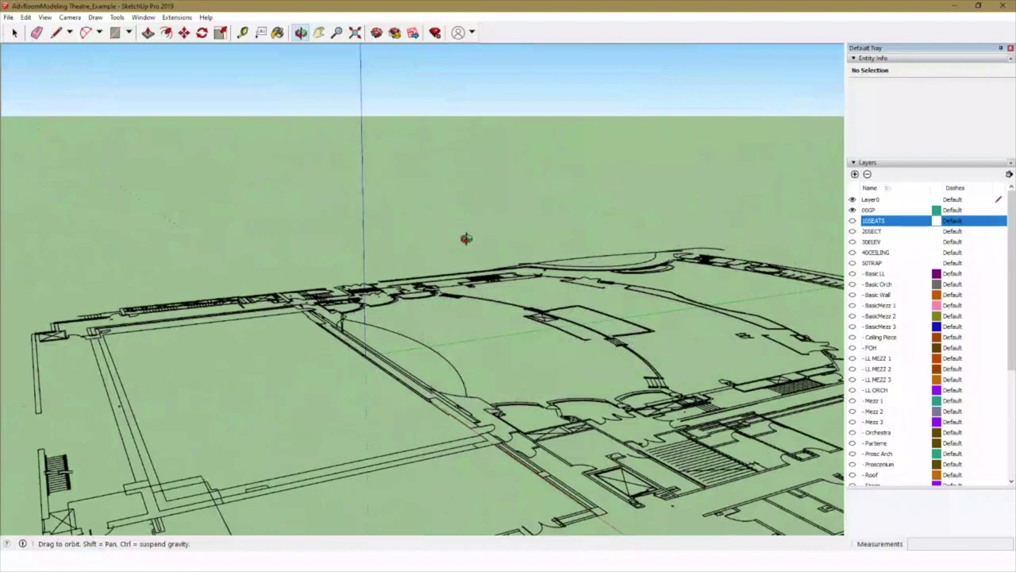
{"action": "key", "text": "shift+t"}
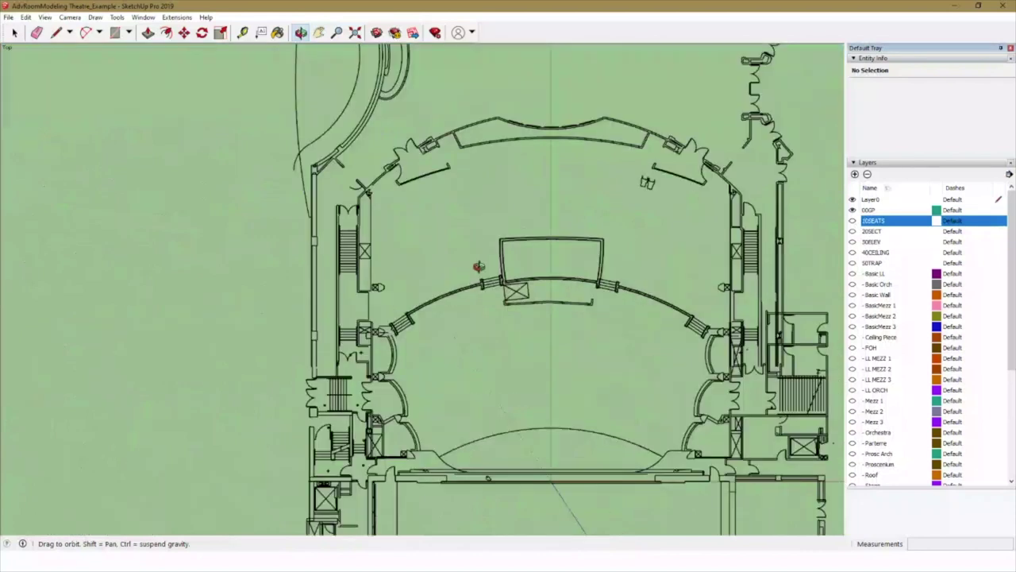
{"action": "scroll", "coordinate": [540, 338], "scroll_direction": "down", "scroll_amount": 1}
{"action": "key", "text": "h"}
{"action": "left_click_drag", "start_coordinate": [550, 381], "coordinate": [471, 295]}
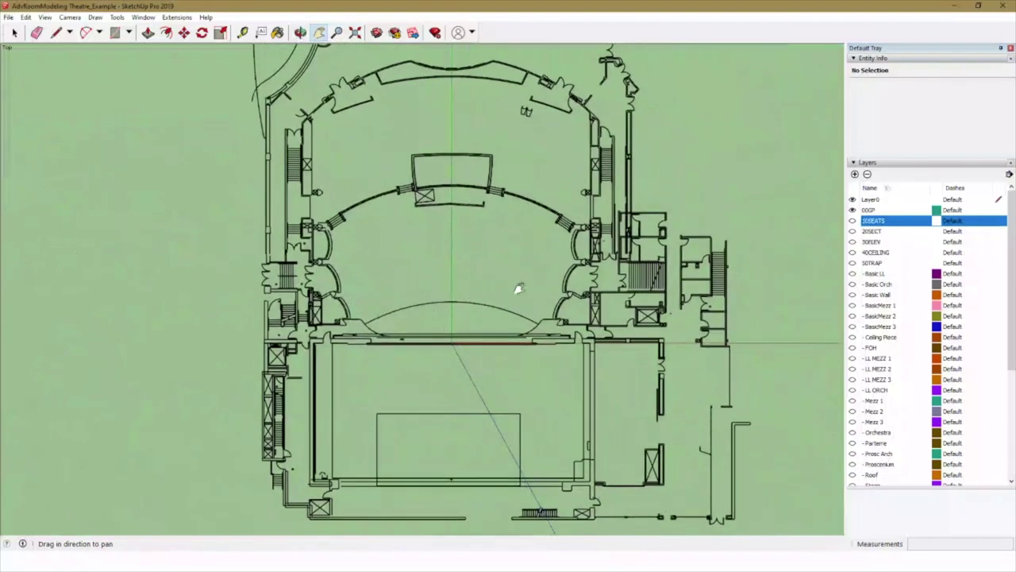
Show the Basic Wall layer, compare its half-plan face with the traced walls, and select that group
{"action": "left_click", "coordinate": [853, 294]}
{"action": "left_click_drag", "start_coordinate": [463, 273], "coordinate": [547, 302]}
{"action": "scroll", "coordinate": [412, 389], "scroll_direction": "up", "scroll_amount": 5}
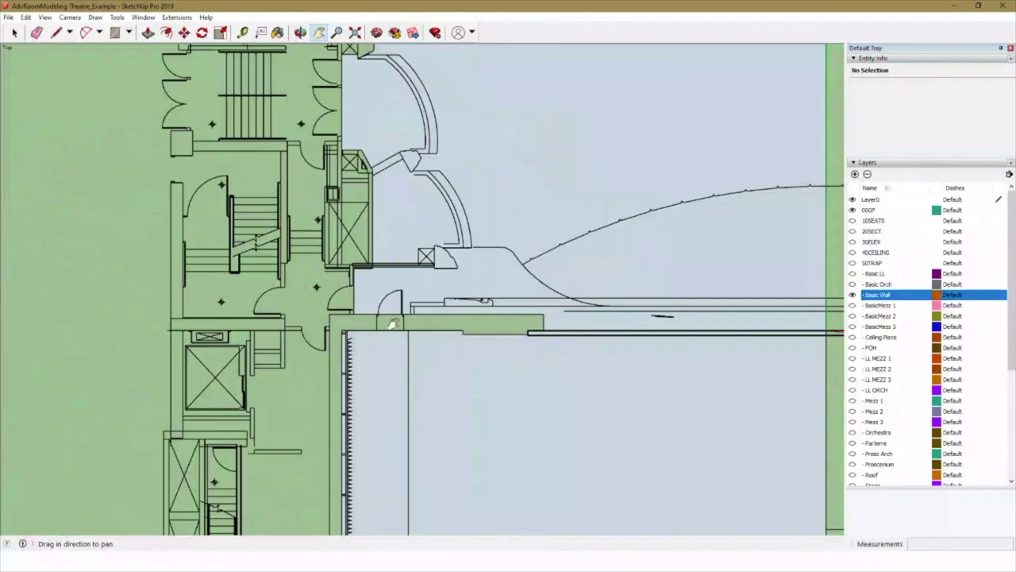
{"action": "scroll", "coordinate": [491, 202], "scroll_direction": "down", "scroll_amount": 5}
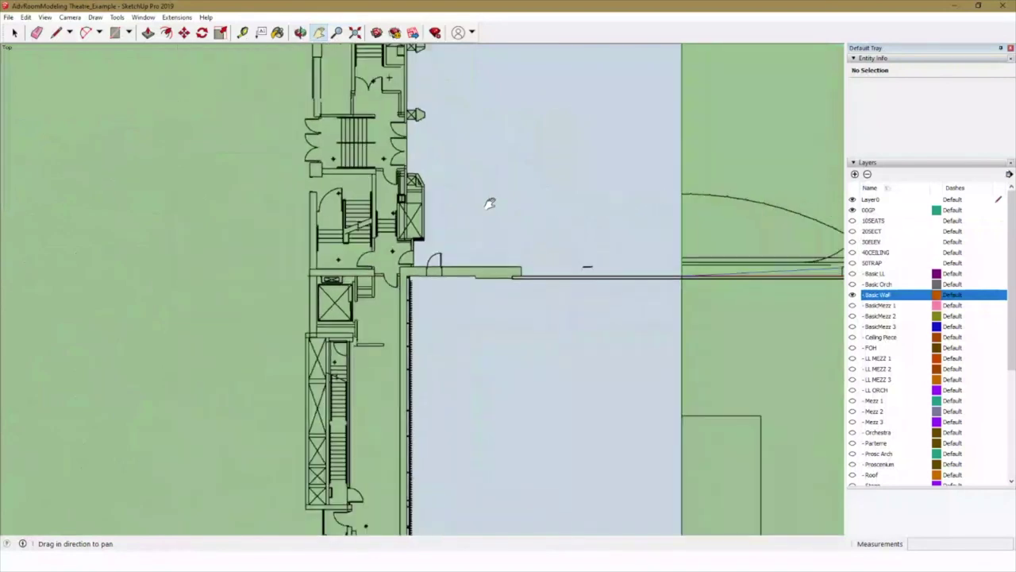
{"action": "middle_click_drag", "start_coordinate": [544, 230], "coordinate": [551, 315], "text": "shift"}
{"action": "left_click", "coordinate": [551, 315]}
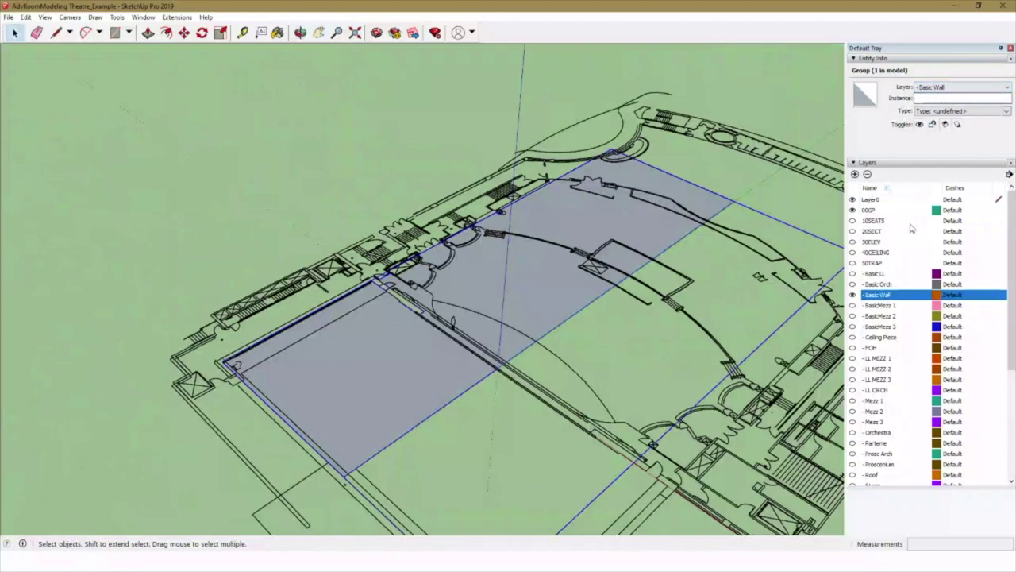
{"action": "left_click", "coordinate": [881, 275]}
{"action": "scroll", "coordinate": [885, 295], "scroll_direction": "down", "scroll_amount": 1}
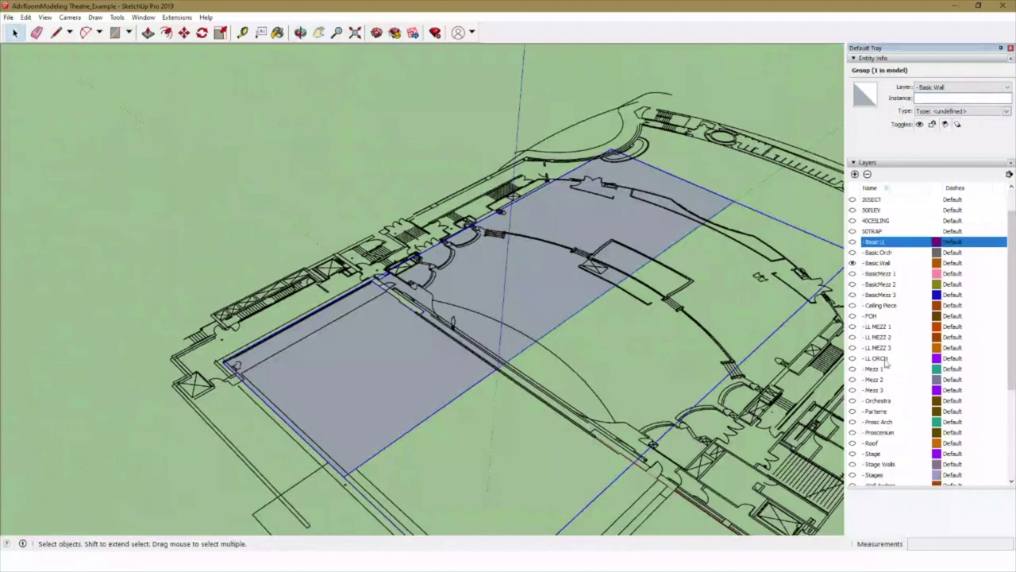
{"action": "scroll", "coordinate": [874, 294], "scroll_direction": "up", "scroll_amount": 1}
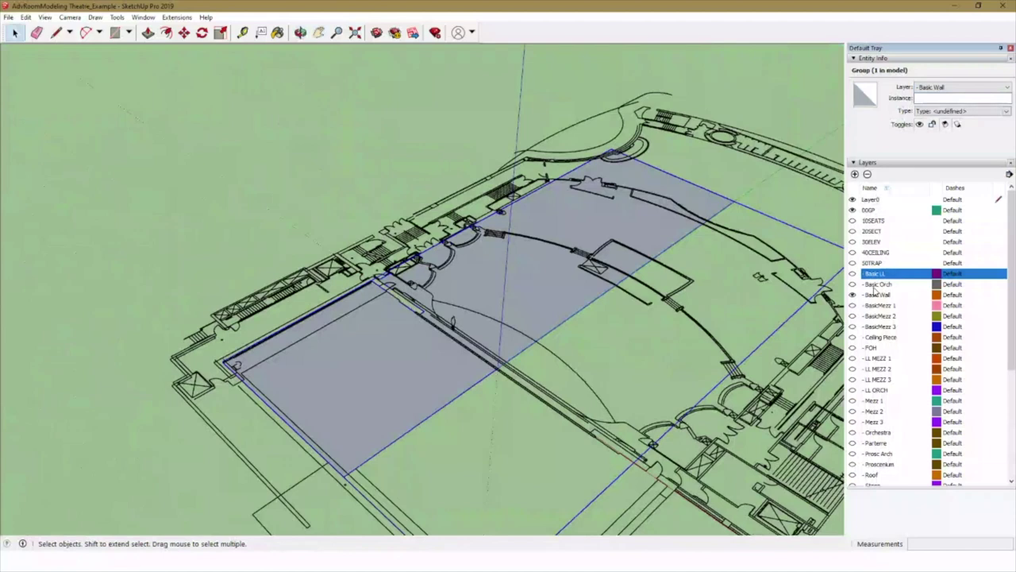
{"action": "left_click", "coordinate": [878, 294]}
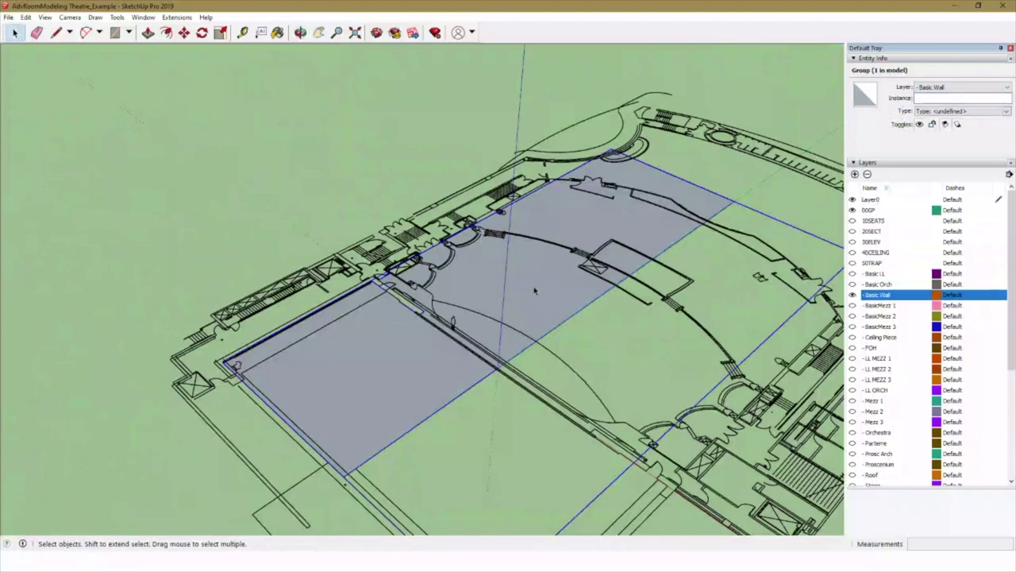
Inside the Basic Wall group, Push/Pull the half-plan face up to the top of the theatre section, using the visible 20SECT layer as reference
{"action": "double_click", "coordinate": [524, 334]}
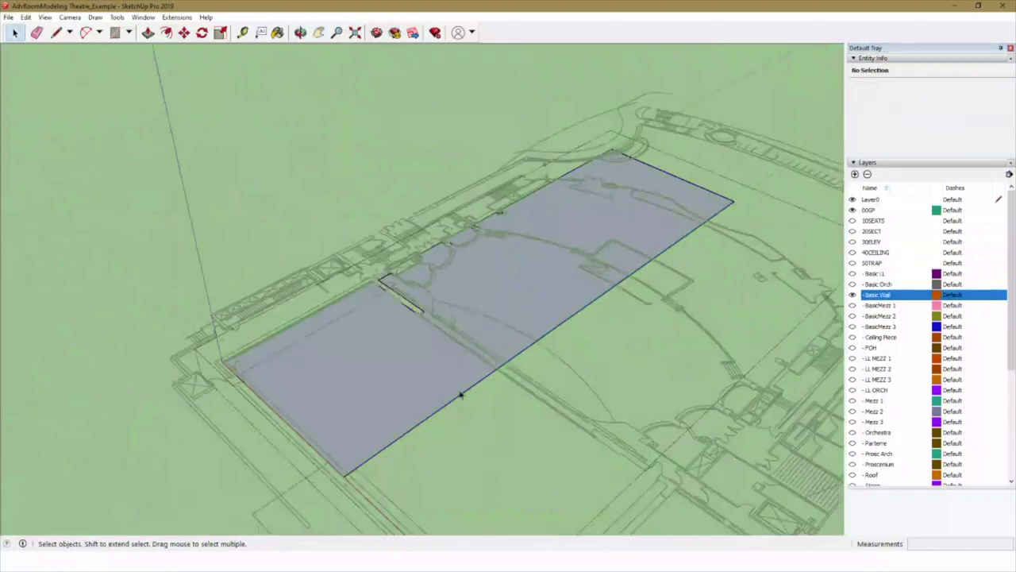
{"action": "left_click", "coordinate": [411, 389]}
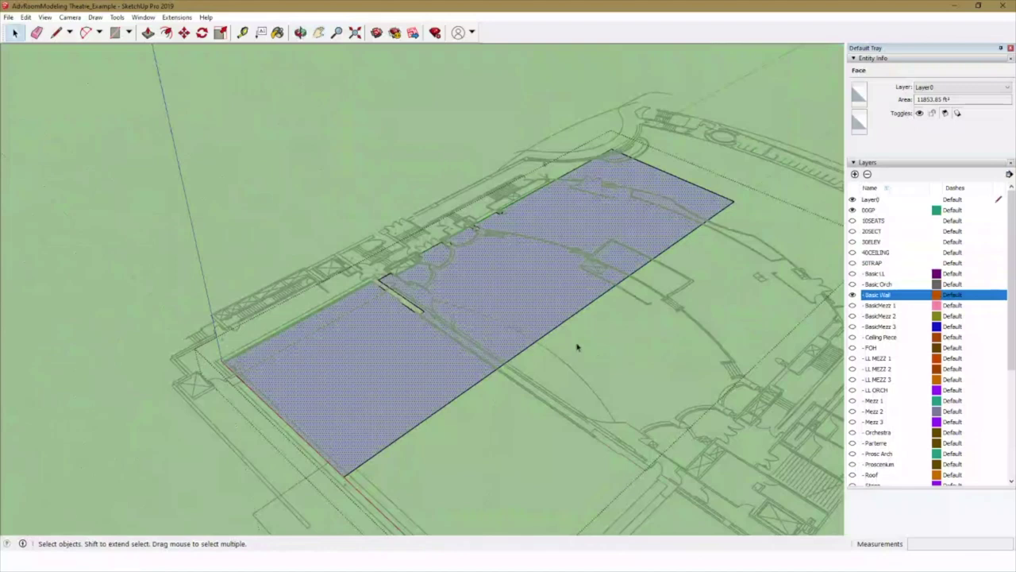
{"action": "left_click", "coordinate": [853, 231]}
{"action": "middle_click_drag", "start_coordinate": [666, 303], "coordinate": [596, 268]}
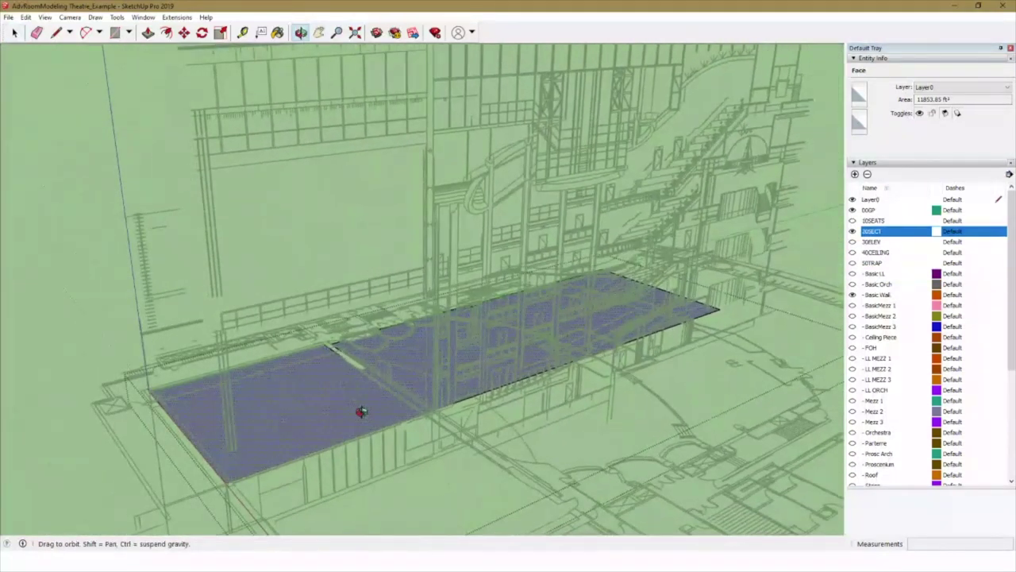
{"action": "middle_click_drag", "start_coordinate": [359, 411], "coordinate": [379, 378]}
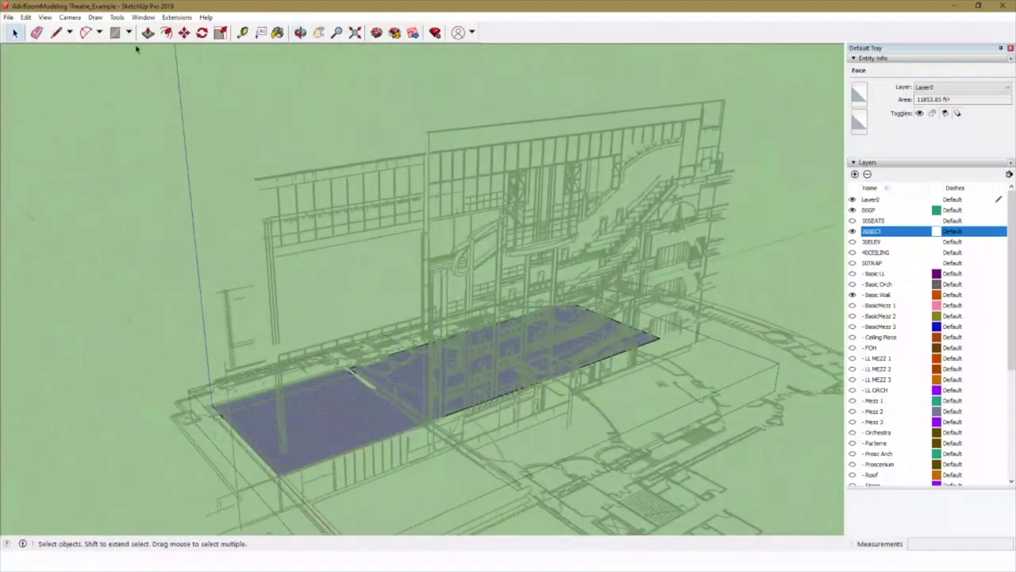
{"action": "left_click", "coordinate": [116, 17]}
{"action": "left_click", "coordinate": [146, 107]}
{"action": "left_click_drag", "start_coordinate": [330, 404], "coordinate": [685, 125]}
Erase the extruded volume's top, centreline side and stage-end wall, and leave the Basic Wall group
{"action": "key", "text": "space"}
{"action": "key", "text": "o"}
{"action": "left_click_drag", "start_coordinate": [464, 246], "coordinate": [638, 281]}
{"action": "key", "text": "e"}
{"action": "left_click", "coordinate": [386, 240]}
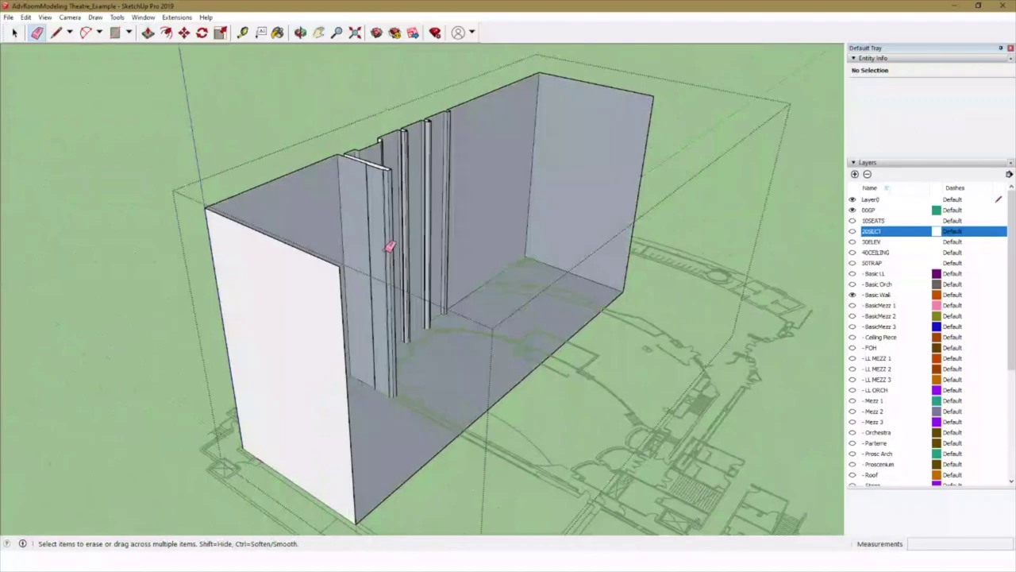
{"action": "left_click", "coordinate": [340, 268]}
{"action": "key", "text": "space"}
Examine the half wall shell and its projecting wall columns against the ground plan from several angles
{"action": "middle_click_drag", "start_coordinate": [647, 335], "coordinate": [639, 336]}
{"action": "middle_click_drag", "start_coordinate": [744, 356], "coordinate": [664, 424]}
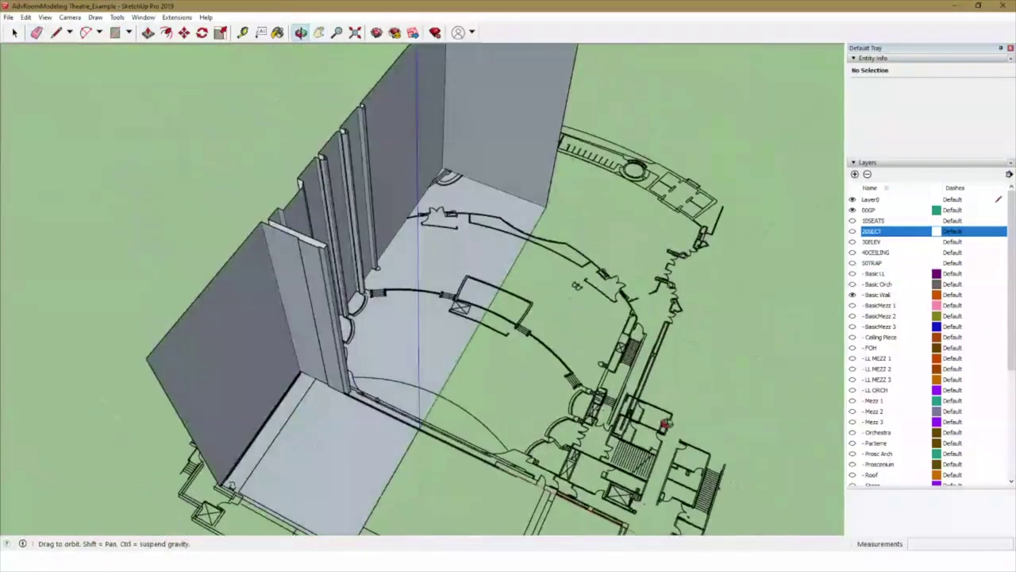
{"action": "scroll", "coordinate": [369, 239], "scroll_direction": "up", "scroll_amount": 3}
{"action": "scroll", "coordinate": [369, 240], "scroll_direction": "up", "scroll_amount": 2}
{"action": "scroll", "coordinate": [370, 240], "scroll_direction": "down", "scroll_amount": 2}
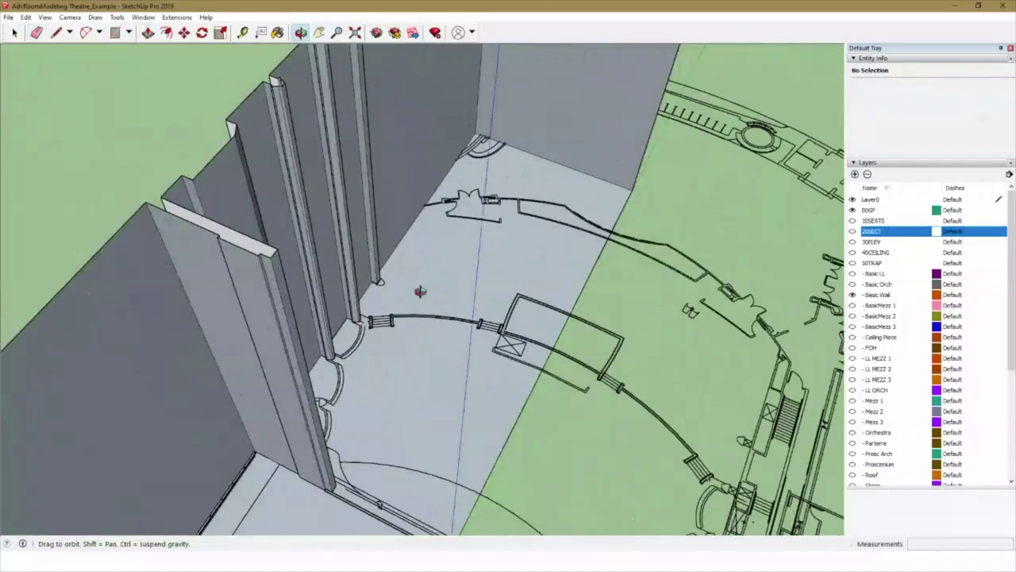
{"action": "scroll", "coordinate": [420, 291], "scroll_direction": "up", "scroll_amount": 3}
{"action": "scroll", "coordinate": [367, 280], "scroll_direction": "up", "scroll_amount": 2}
{"action": "scroll", "coordinate": [367, 278], "scroll_direction": "up", "scroll_amount": 2}
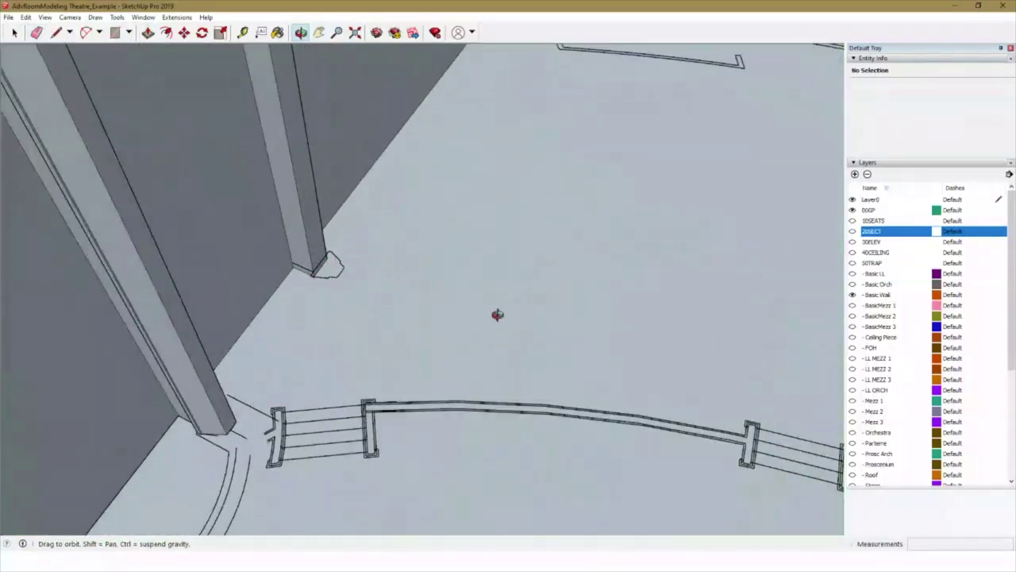
{"action": "scroll", "coordinate": [497, 316], "scroll_direction": "down", "scroll_amount": 5}
{"action": "scroll", "coordinate": [497, 315], "scroll_direction": "down", "scroll_amount": 3}
{"action": "scroll", "coordinate": [503, 338], "scroll_direction": "up", "scroll_amount": 5}
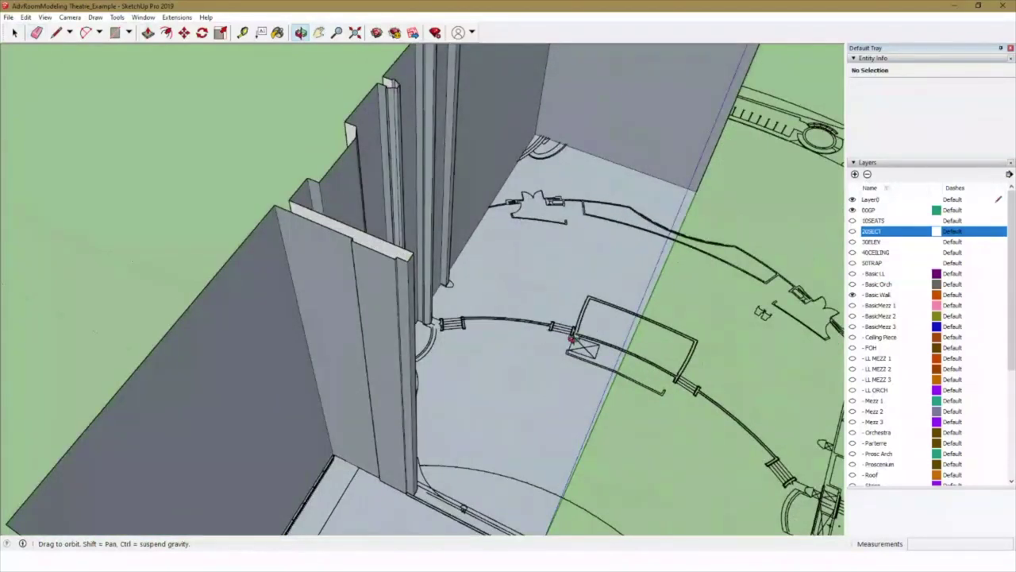
{"action": "scroll", "coordinate": [574, 339], "scroll_direction": "down", "scroll_amount": 2}
{"action": "middle_click_drag", "start_coordinate": [596, 399], "coordinate": [439, 373], "text": "shift"}
{"action": "scroll", "coordinate": [675, 328], "scroll_direction": "down", "scroll_amount": 4}
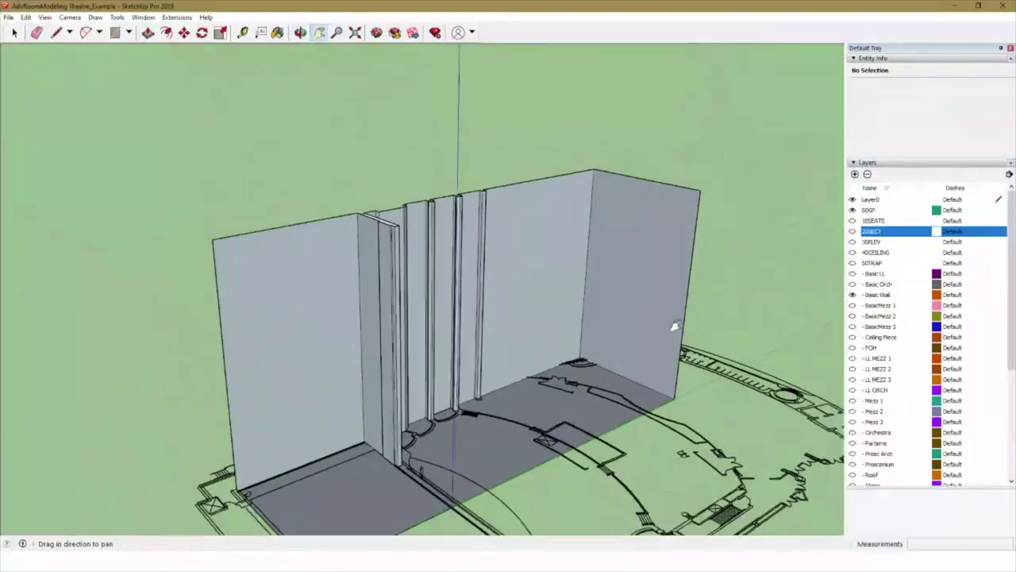
{"action": "left_click_drag", "start_coordinate": [672, 374], "coordinate": [601, 297]}
{"action": "scroll", "coordinate": [523, 364], "scroll_direction": "up", "scroll_amount": 3}
{"action": "scroll", "coordinate": [523, 364], "scroll_direction": "up", "scroll_amount": 3}
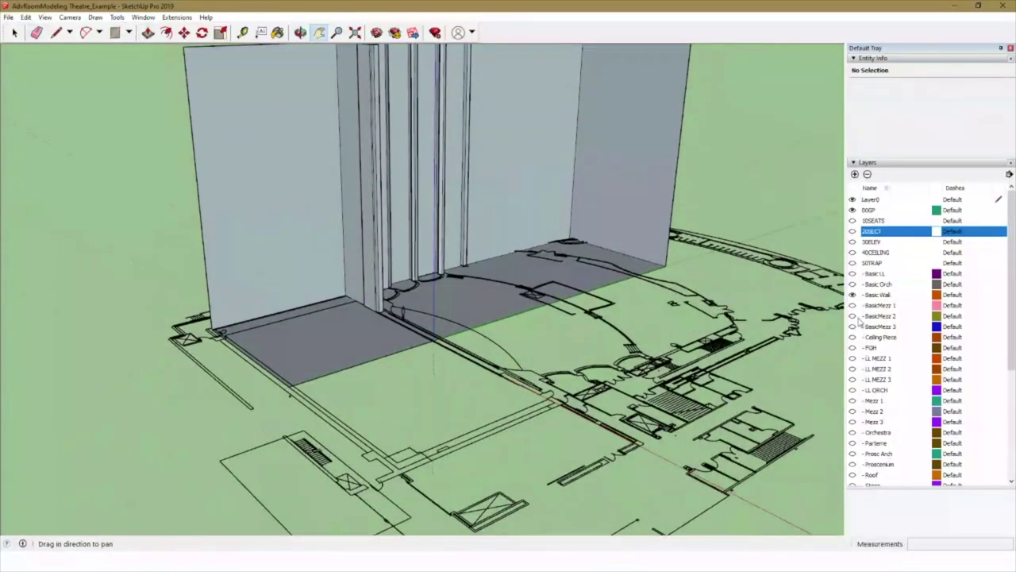
Display the Stage layer, inspect its group beside the walls, and show the Stages layer in its place
{"action": "scroll", "coordinate": [865, 452], "scroll_direction": "down", "scroll_amount": 1}
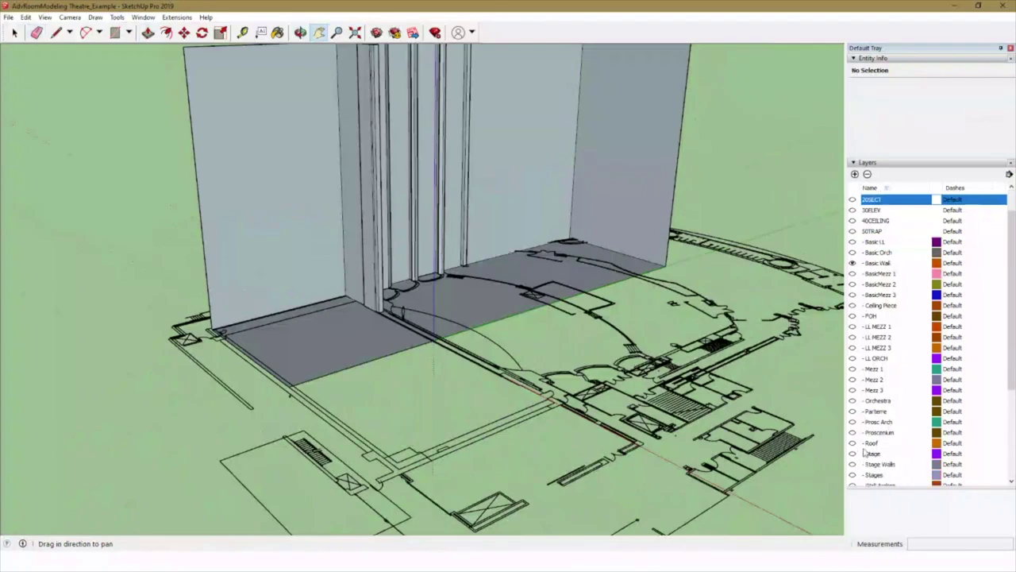
{"action": "left_click", "coordinate": [856, 454]}
{"action": "middle_click_drag", "start_coordinate": [501, 383], "coordinate": [364, 330]}
{"action": "left_click", "coordinate": [364, 330]}
{"action": "scroll", "coordinate": [327, 352], "scroll_direction": "up", "scroll_amount": 2}
{"action": "left_click", "coordinate": [464, 336]}
{"action": "middle_click_drag", "start_coordinate": [453, 375], "coordinate": [441, 333]}
{"action": "left_click", "coordinate": [852, 475]}
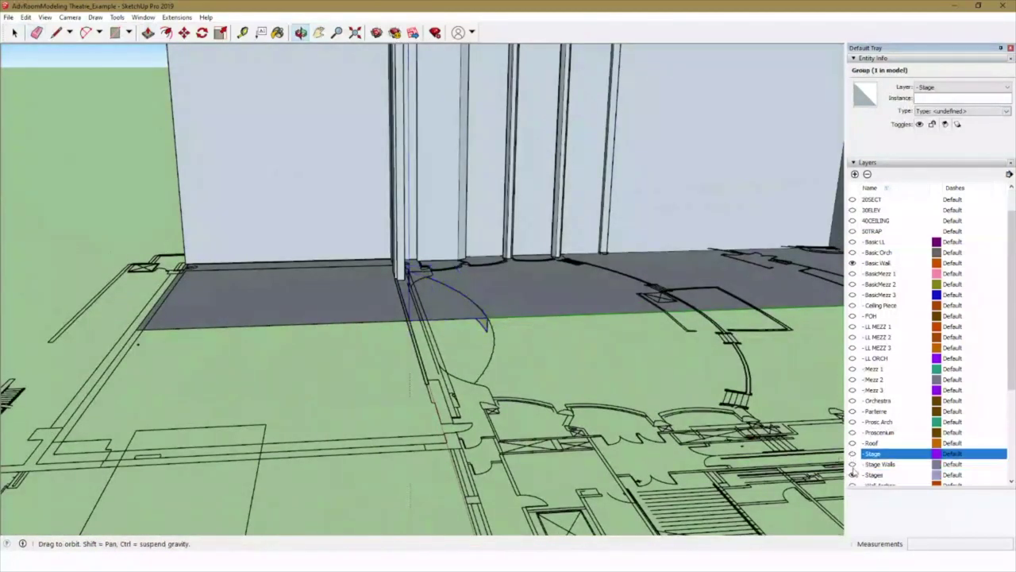
Examine the curved stage front against the ground plan and wall shell, and select the Basic Wall group
{"action": "key", "text": "space"}
{"action": "left_click", "coordinate": [457, 316]}
{"action": "key", "text": "o"}
{"action": "left_click_drag", "start_coordinate": [455, 297], "coordinate": [572, 479]}
{"action": "key", "text": "h"}
{"action": "middle_click_drag", "start_coordinate": [572, 479], "coordinate": [435, 424]}
{"action": "left_click", "coordinate": [435, 424]}
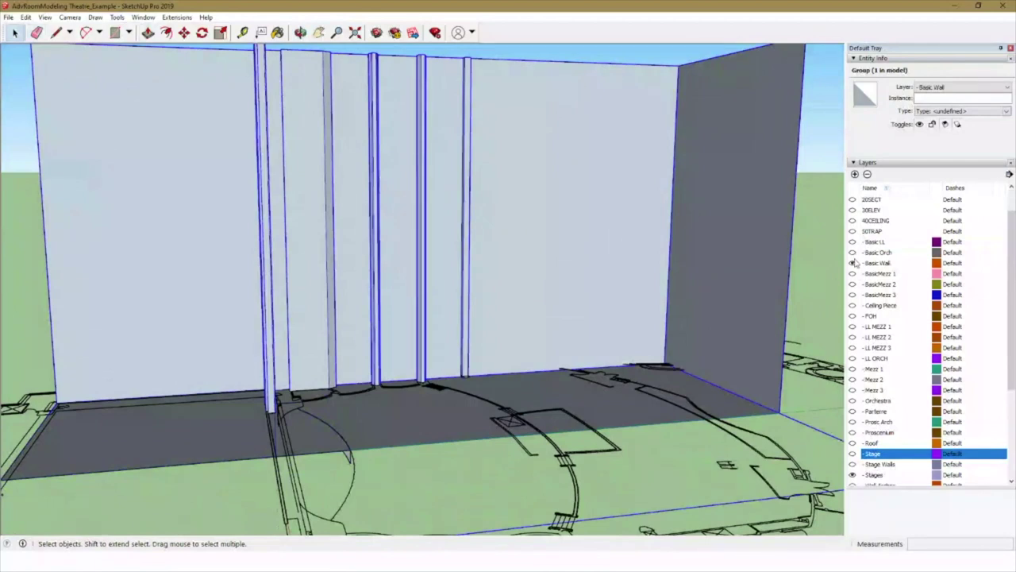
Toggle the Basic Orch layer, show the 20SECT layer, and compare the section drawing with the wall shell
{"action": "scroll", "coordinate": [855, 262], "scroll_direction": "up", "scroll_amount": 1}
{"action": "left_click", "coordinate": [853, 285]}
{"action": "left_click", "coordinate": [853, 284]}
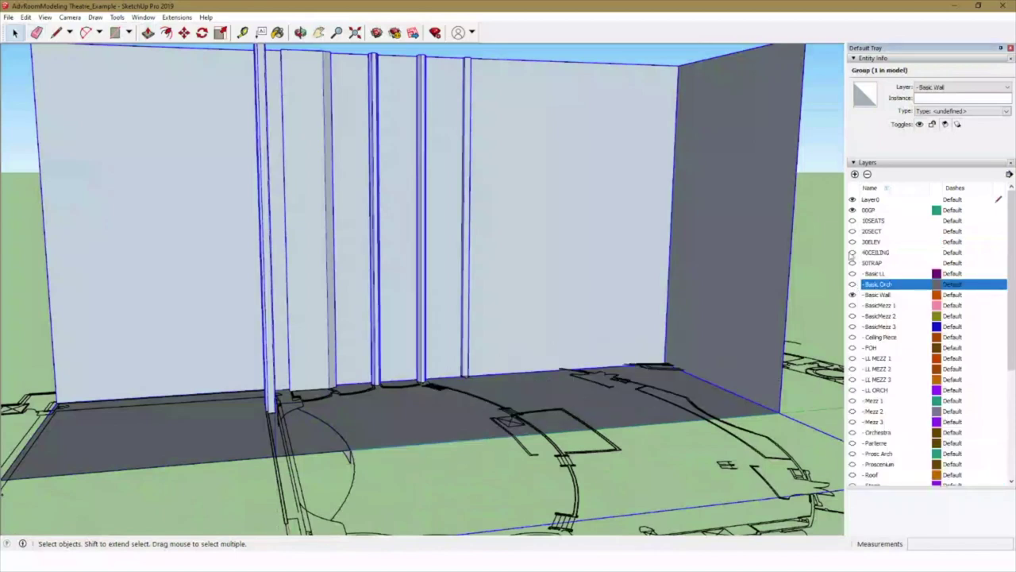
{"action": "left_click", "coordinate": [853, 231]}
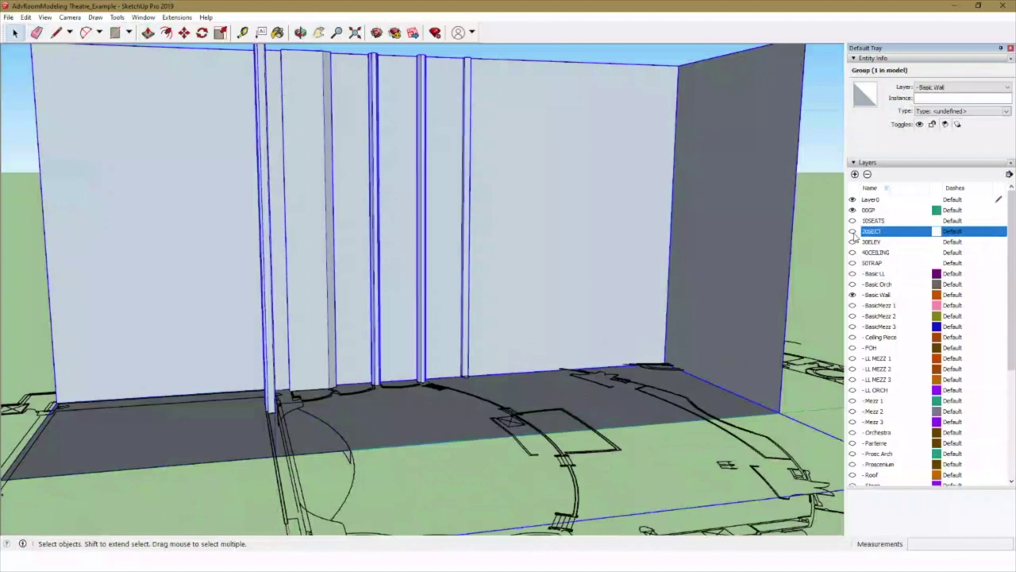
{"action": "middle_click_drag", "start_coordinate": [580, 343], "coordinate": [623, 323], "text": "shift"}
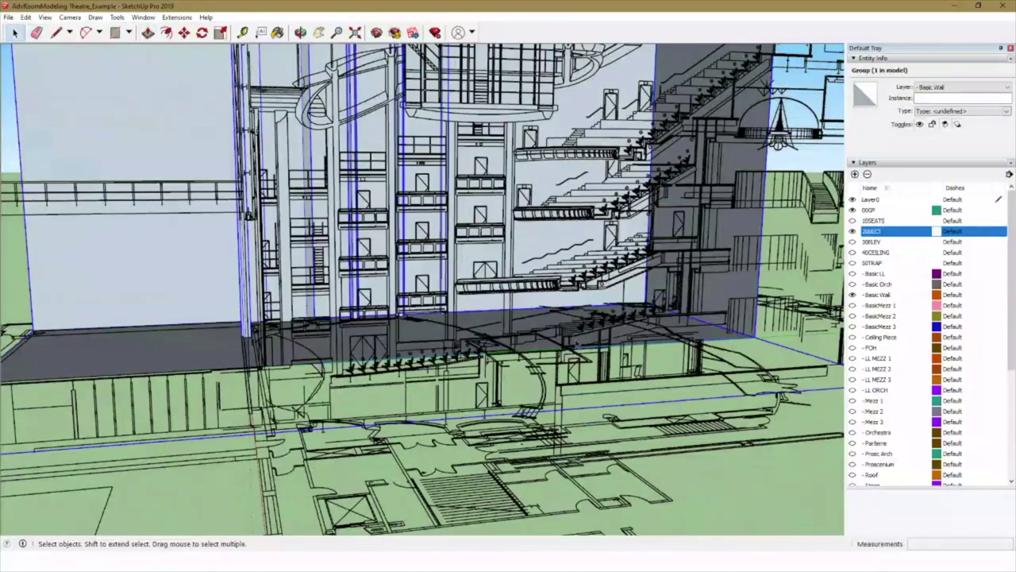
{"action": "middle_click_drag", "start_coordinate": [479, 238], "coordinate": [513, 227]}
{"action": "scroll", "coordinate": [880, 351], "scroll_direction": "down", "scroll_amount": 4}
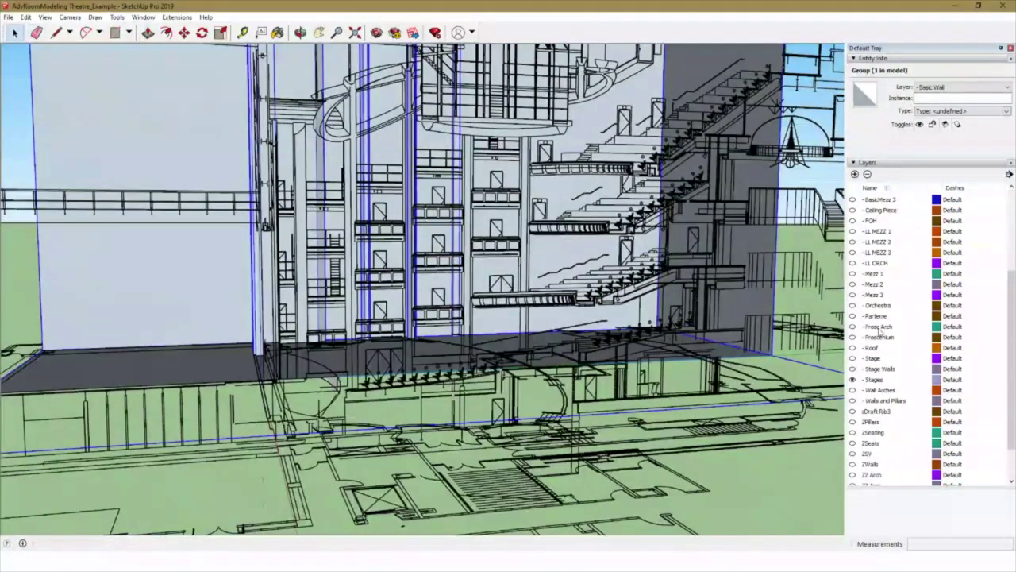
{"action": "scroll", "coordinate": [879, 327], "scroll_direction": "up", "scroll_amount": 4}
Hide the 20SECT and Basic Wall layers, show 10SEATS, and view the seating plan from above
{"action": "left_click", "coordinate": [853, 231]}
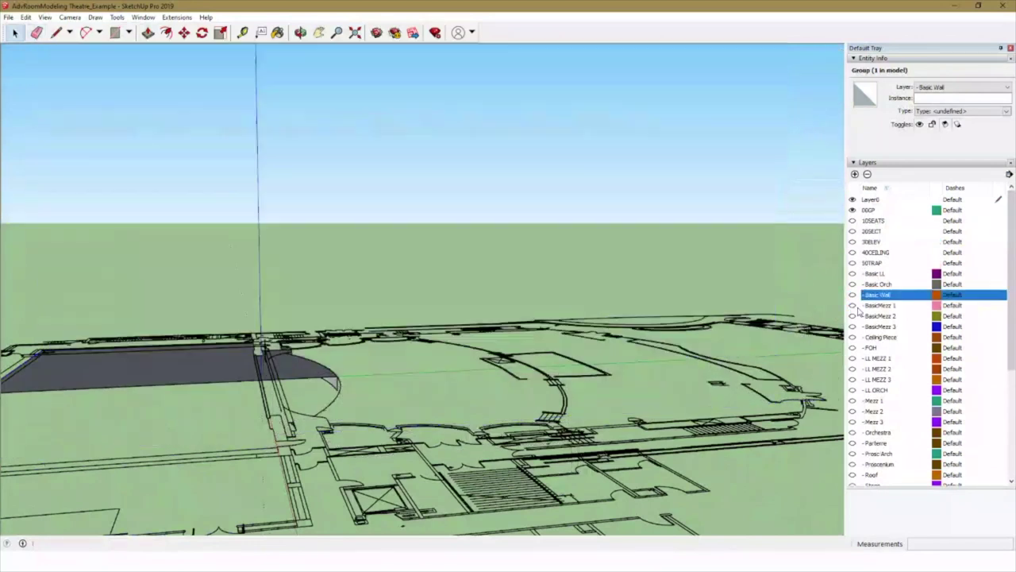
{"action": "left_click", "coordinate": [853, 295]}
{"action": "middle_click_drag", "start_coordinate": [472, 351], "coordinate": [627, 508]}
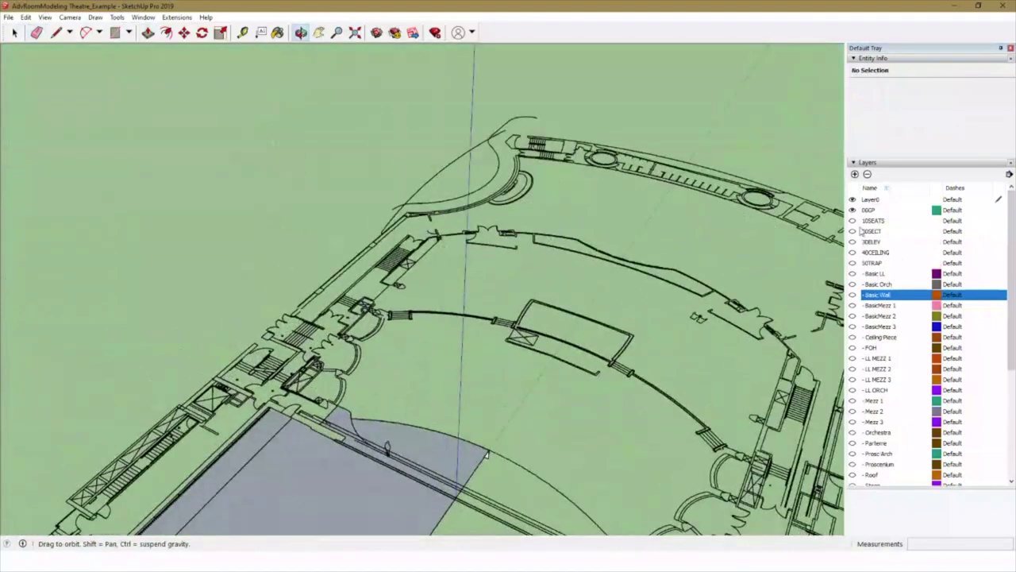
{"action": "left_click", "coordinate": [853, 220]}
{"action": "key", "text": "h"}
{"action": "middle_click_drag", "start_coordinate": [386, 447], "coordinate": [411, 428]}
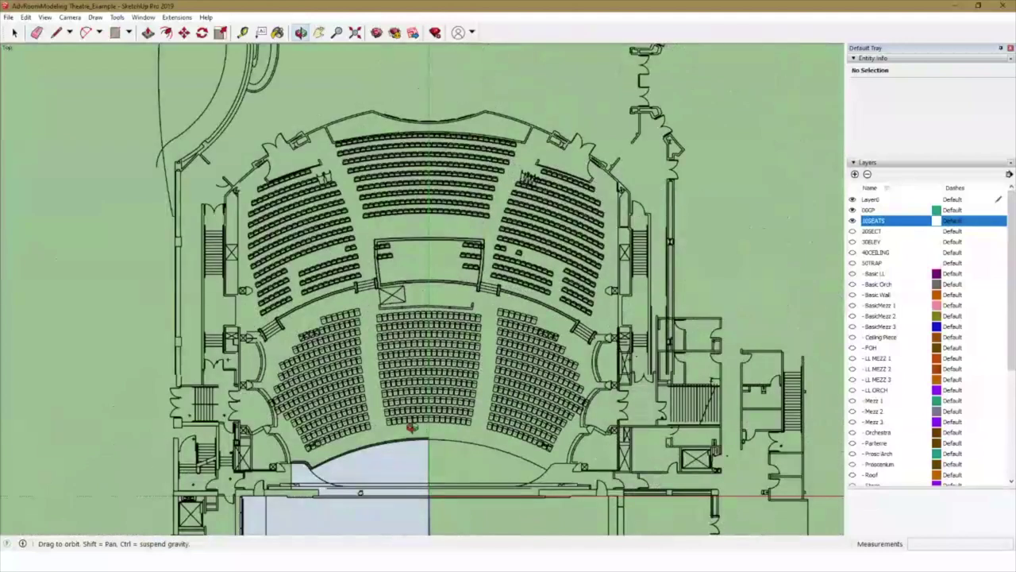
{"action": "scroll", "coordinate": [411, 427], "scroll_direction": "up", "scroll_amount": 3}
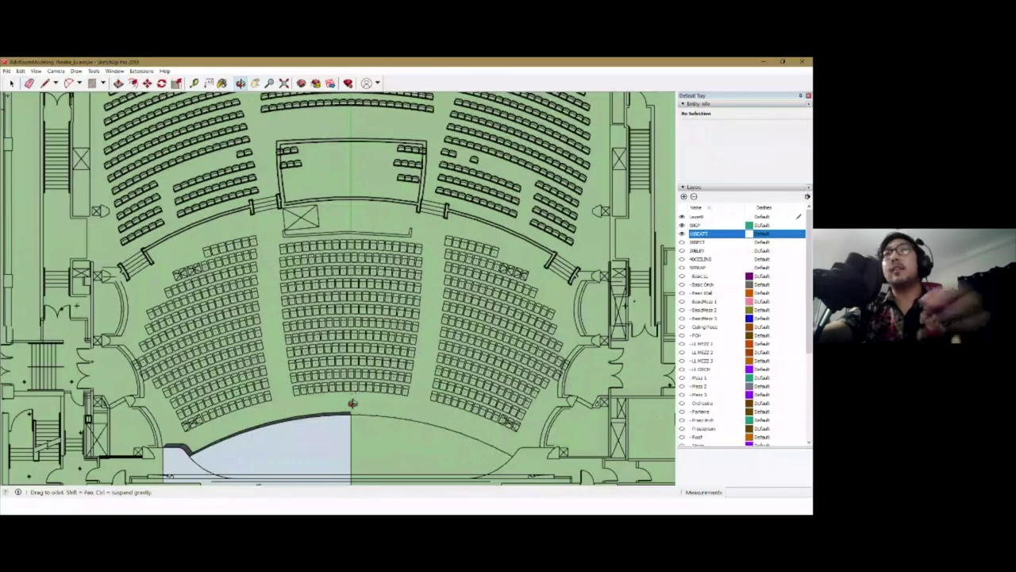
{"action": "key", "text": "space"}
{"action": "key", "text": "l"}
{"action": "left_click", "coordinate": [189, 433]}
{"action": "key", "text": "space"}
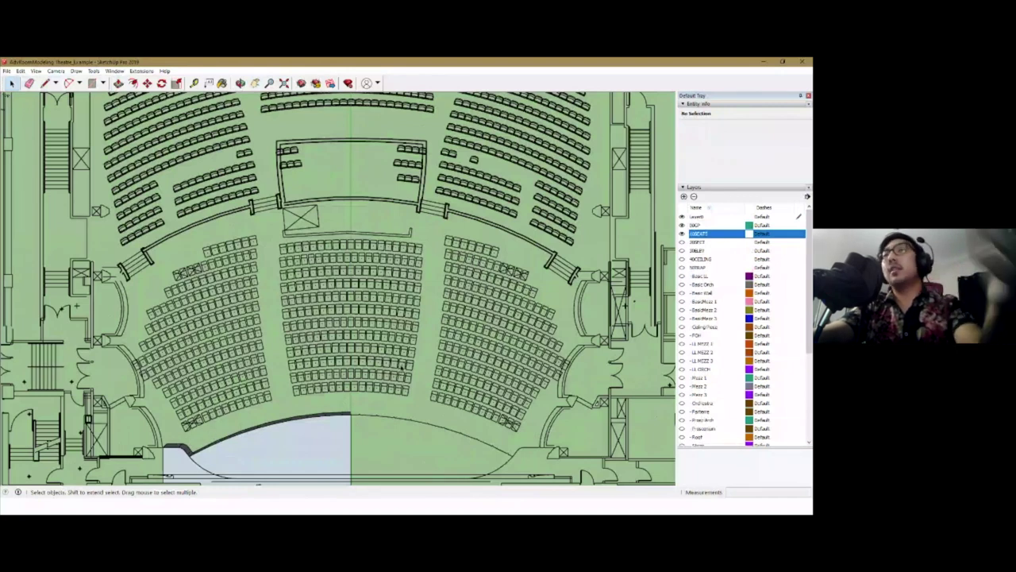
Show the 20SECT layer, hide the 00GP and 10SEATS layers, and inspect the orchestra seating slope in section
{"action": "middle_click_drag", "start_coordinate": [405, 354], "coordinate": [292, 243], "text": "shift"}
{"action": "left_click", "coordinate": [682, 242]}
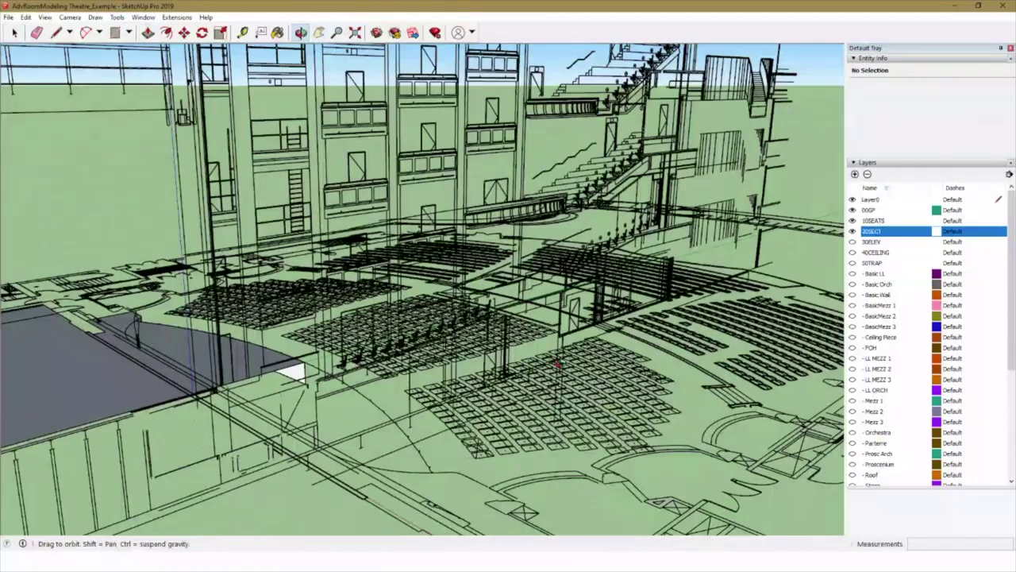
{"action": "middle_click_drag", "start_coordinate": [557, 363], "coordinate": [534, 308]}
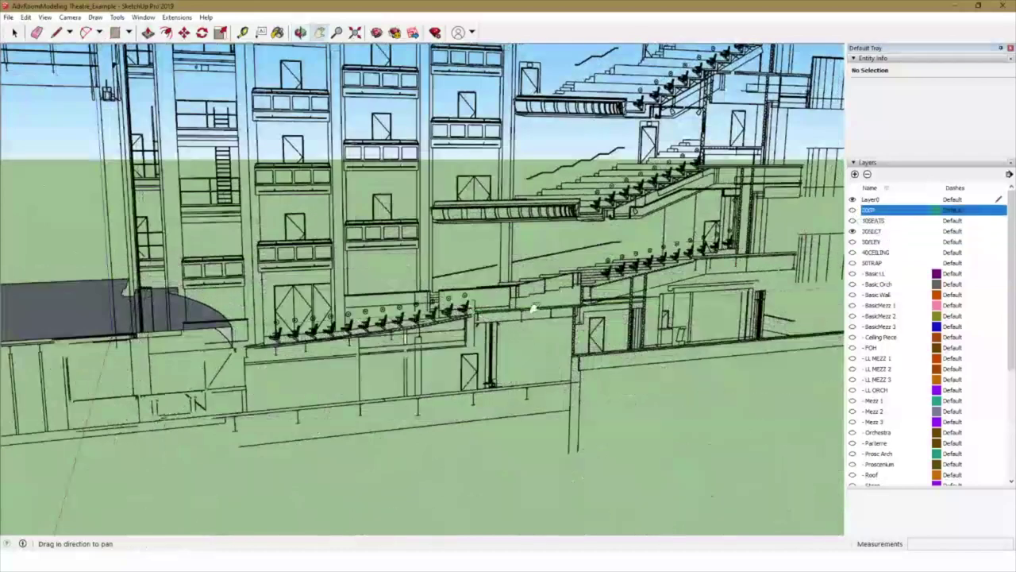
{"action": "left_click_drag", "start_coordinate": [533, 308], "coordinate": [611, 297]}
{"action": "scroll", "coordinate": [611, 299], "scroll_direction": "up", "scroll_amount": 2}
{"action": "middle_click_drag", "start_coordinate": [611, 300], "coordinate": [508, 322], "text": "shift"}
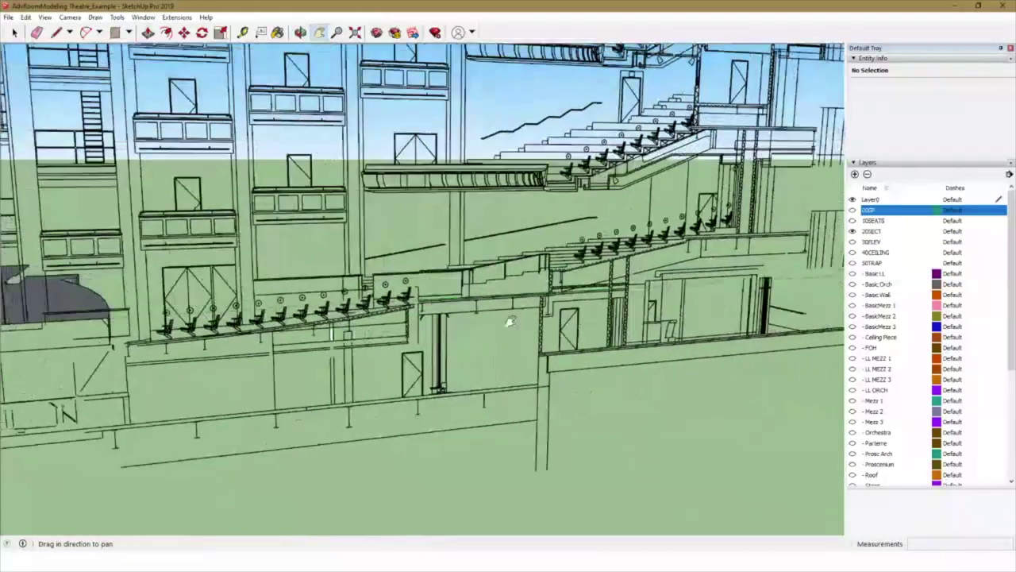
Show the ZZ rib layer and compare its stepped profile face with the orchestra seating in the section
{"action": "scroll", "coordinate": [897, 347], "scroll_direction": "down", "scroll_amount": 3}
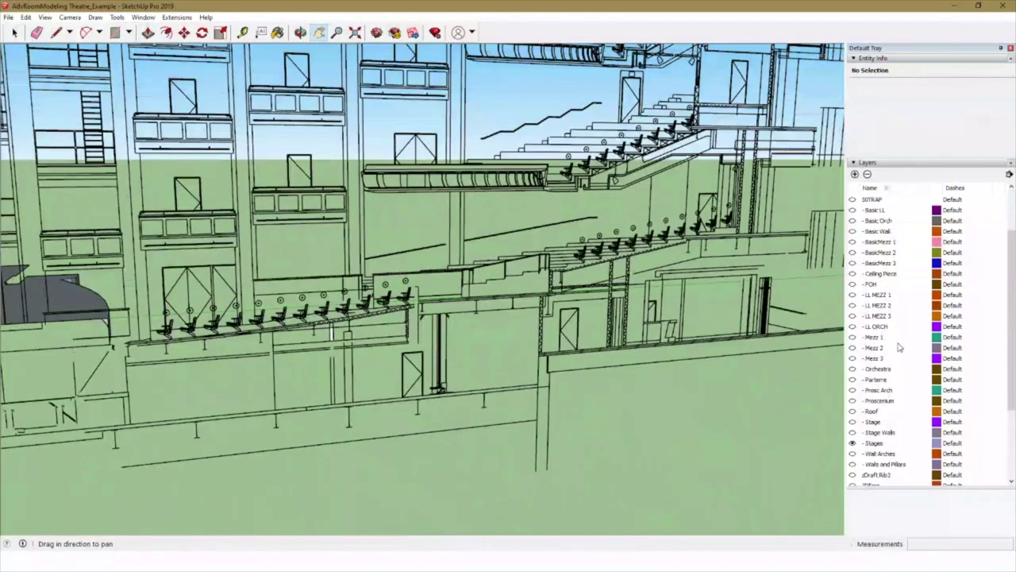
{"action": "scroll", "coordinate": [899, 347], "scroll_direction": "down", "scroll_amount": 1}
{"action": "scroll", "coordinate": [899, 347], "scroll_direction": "down", "scroll_amount": 3}
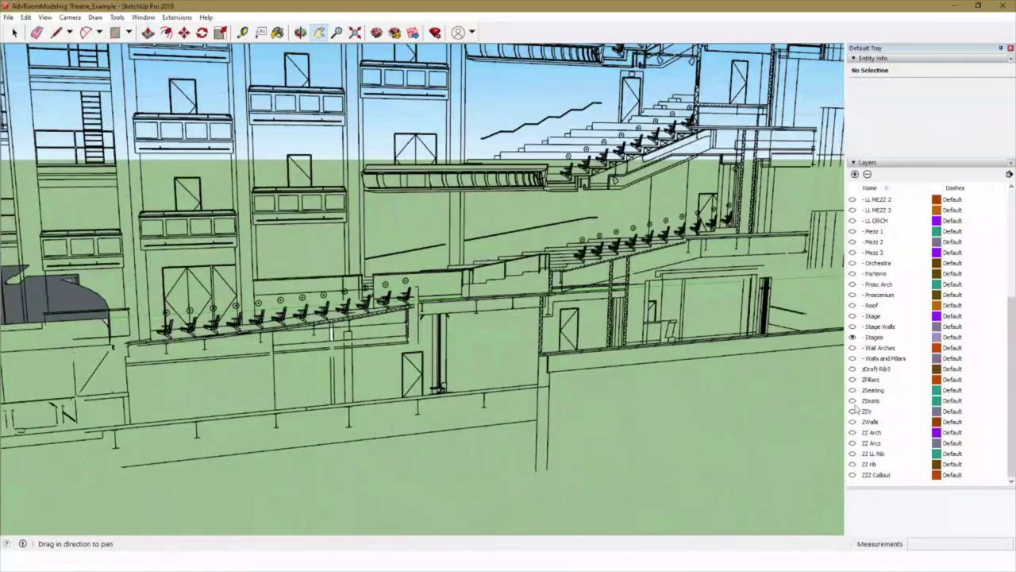
{"action": "left_click", "coordinate": [852, 464]}
{"action": "scroll", "coordinate": [658, 280], "scroll_direction": "up", "scroll_amount": 3}
{"action": "mouse_move", "coordinate": [658, 280]}
{"action": "middle_mouse_down", "text": "shift"}
{"action": "mouse_move", "coordinate": [519, 363]}
{"action": "mouse_move", "coordinate": [503, 395]}
{"action": "mouse_move", "coordinate": [646, 317]}
{"action": "mouse_move", "coordinate": [577, 357]}
{"action": "mouse_move", "coordinate": [664, 373]}
{"action": "mouse_move", "coordinate": [595, 360]}
{"action": "mouse_move", "coordinate": [711, 328]}
{"action": "mouse_move", "coordinate": [483, 352]}
{"action": "mouse_move", "coordinate": [456, 385]}
{"action": "mouse_move", "coordinate": [318, 445]}
{"action": "mouse_move", "coordinate": [233, 424]}
{"action": "mouse_move", "coordinate": [649, 449]}
{"action": "mouse_move", "coordinate": [717, 374]}
{"action": "mouse_move", "coordinate": [545, 404]}
{"action": "middle_mouse_up", "text": "shift"}
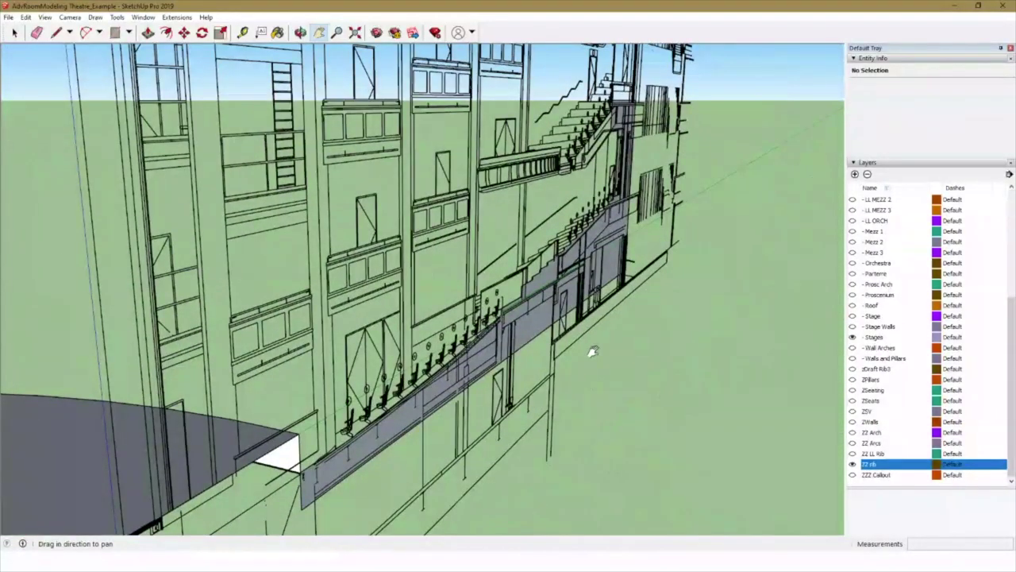
{"action": "scroll", "coordinate": [593, 351], "scroll_direction": "down", "scroll_amount": 1}
{"action": "left_click_drag", "start_coordinate": [616, 292], "coordinate": [648, 332]}
{"action": "middle_click_drag", "start_coordinate": [648, 332], "coordinate": [477, 310]}
{"action": "left_click_drag", "start_coordinate": [829, 468], "coordinate": [789, 436]}
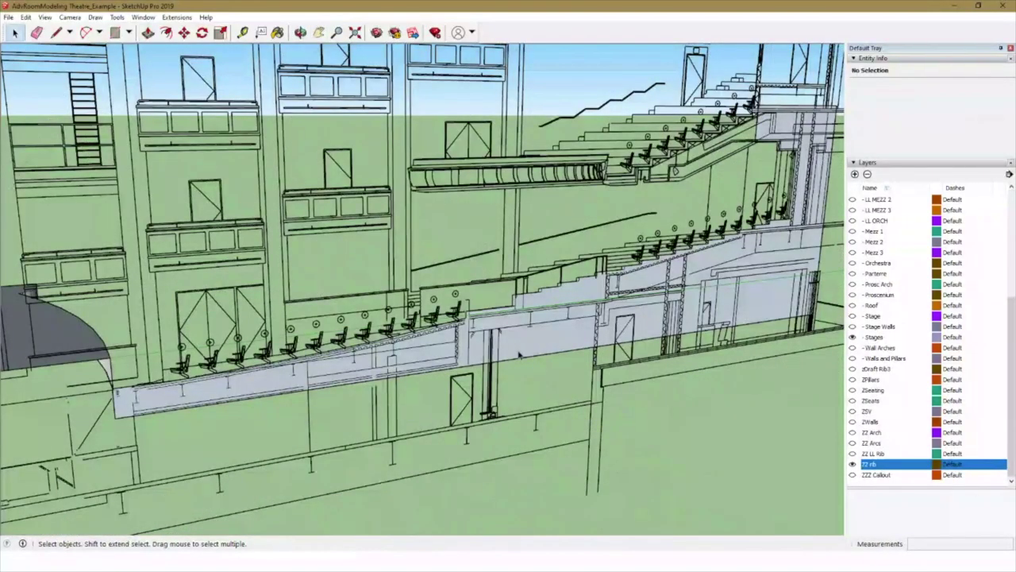
Open the ZZ rib group for editing and hide the rest of the model to isolate its profile and arc
{"action": "double_click", "coordinate": [519, 355]}
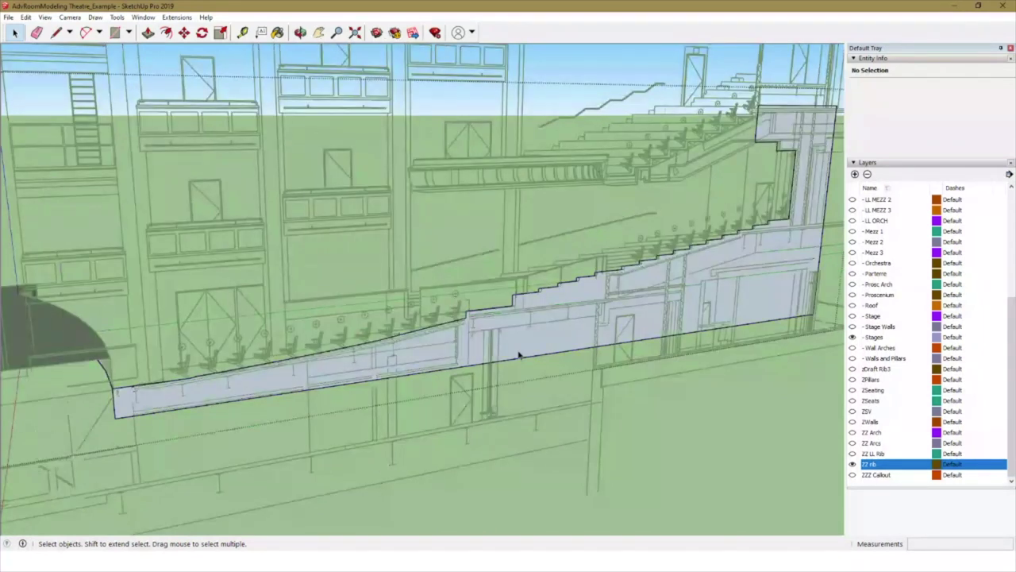
{"action": "middle_click_drag", "start_coordinate": [549, 405], "coordinate": [373, 350]}
{"action": "key", "text": "i"}
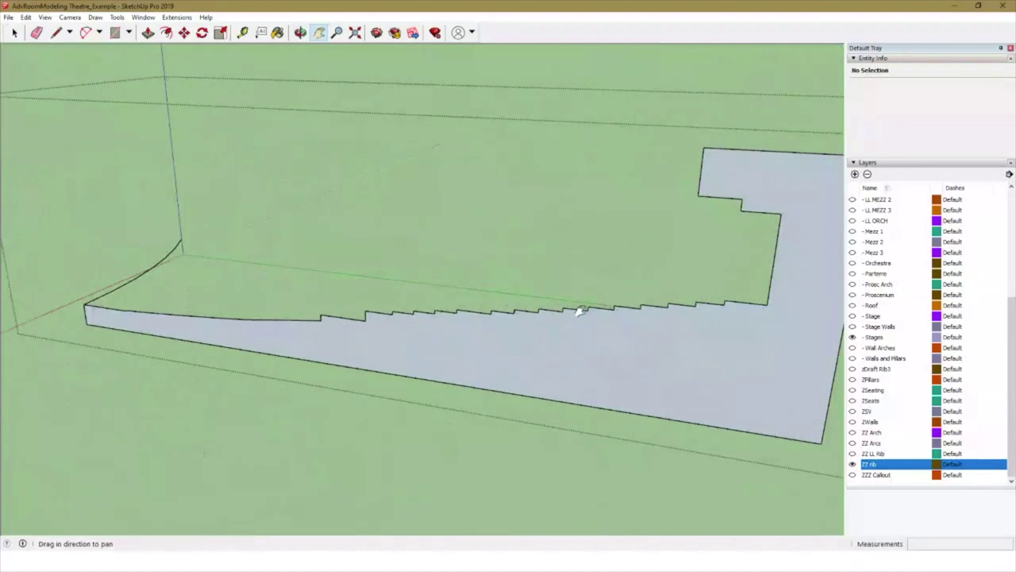
{"action": "left_click_drag", "start_coordinate": [579, 311], "coordinate": [538, 314]}
{"action": "key", "text": "space"}
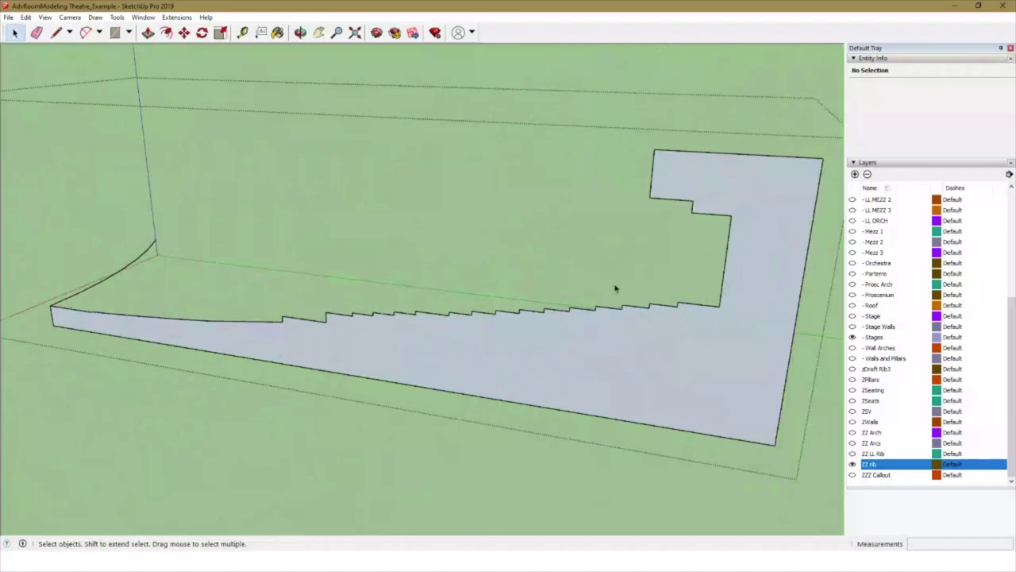
Sweep the stepped rib face along the stage-front arc with Follow Me, restore the hidden drawings, and leave the group
{"action": "left_click", "coordinate": [556, 361]}
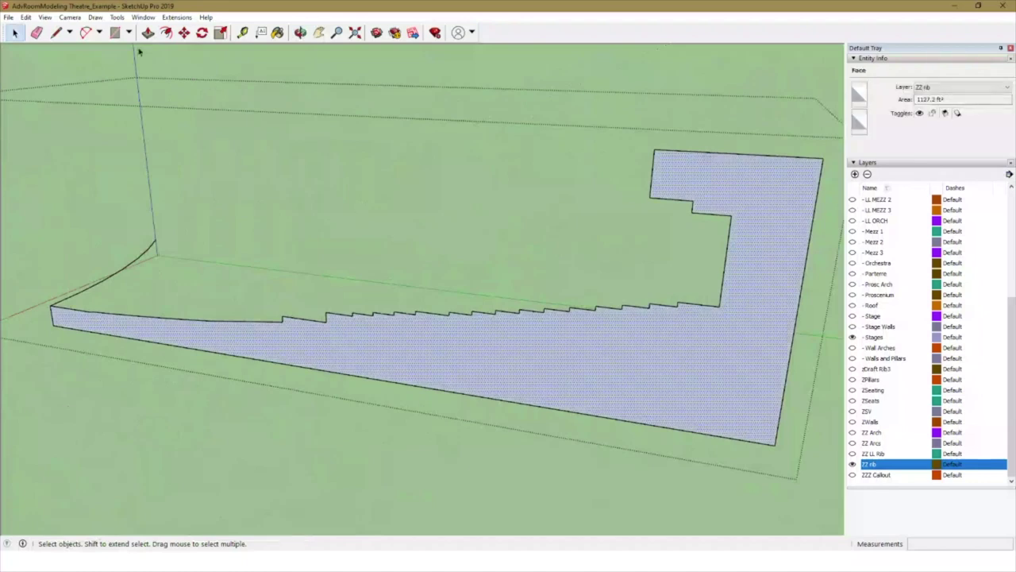
{"action": "left_click", "coordinate": [111, 281]}
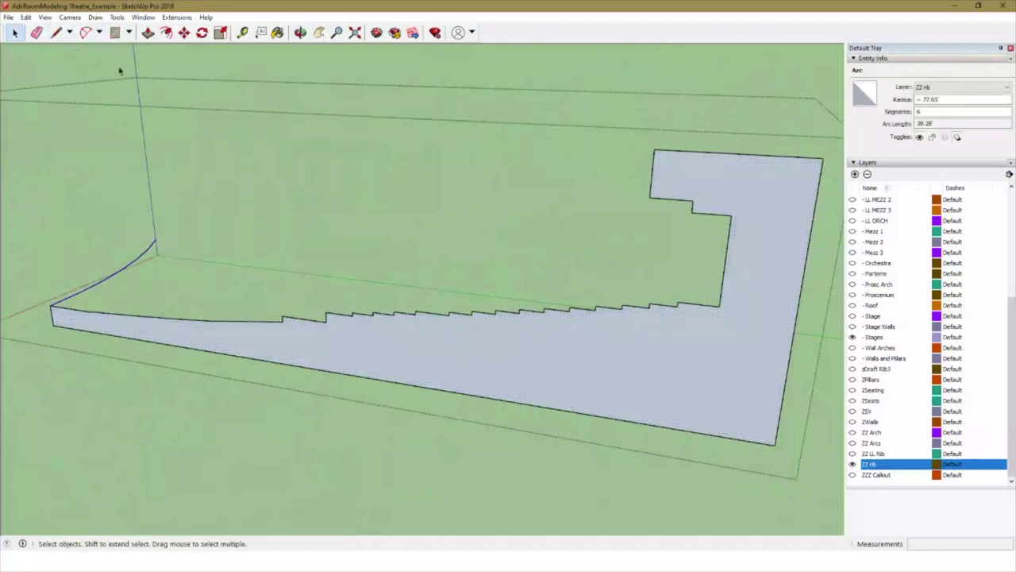
{"action": "left_click", "coordinate": [117, 16]}
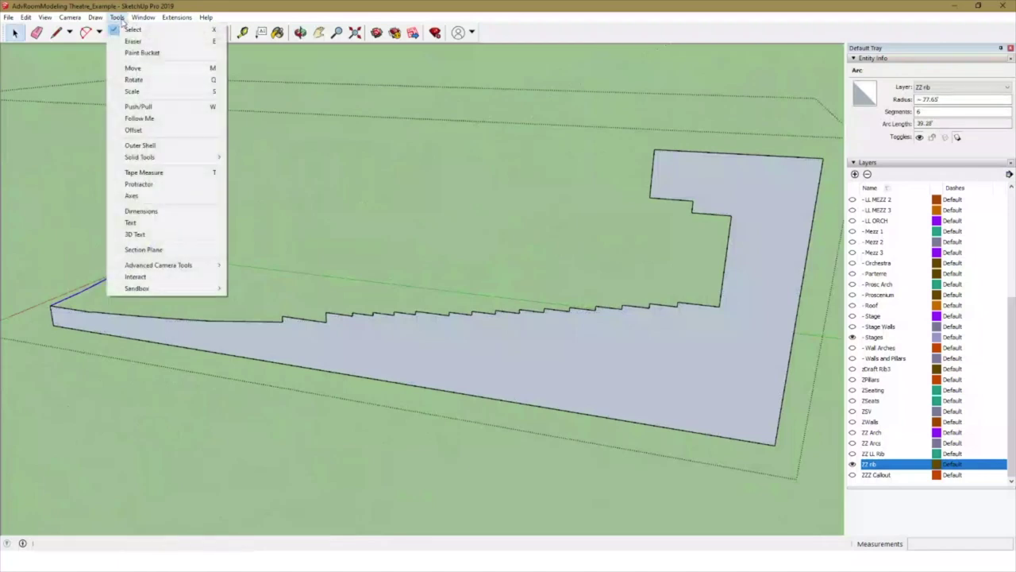
{"action": "left_click", "coordinate": [141, 118]}
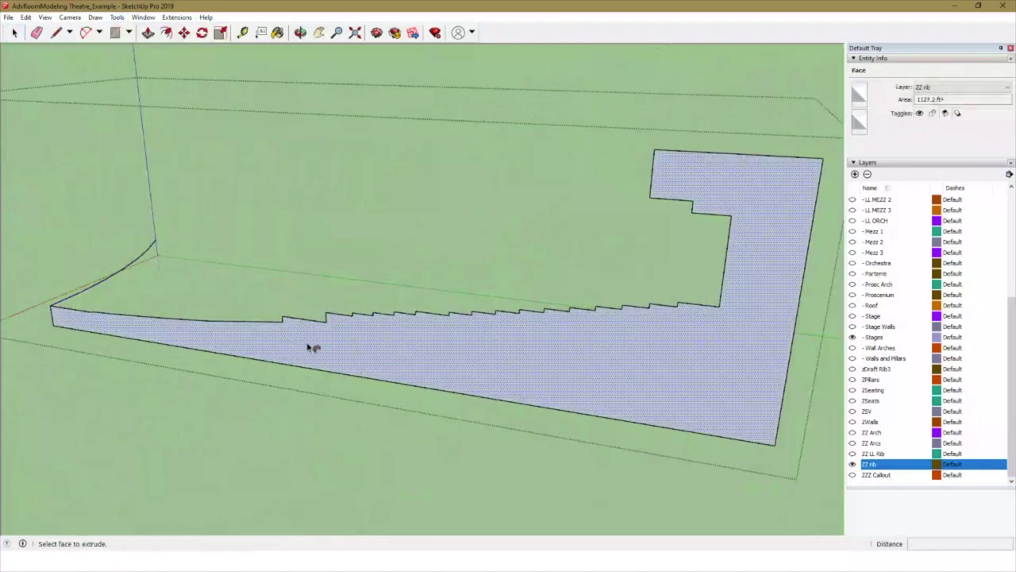
{"action": "left_click", "coordinate": [312, 347]}
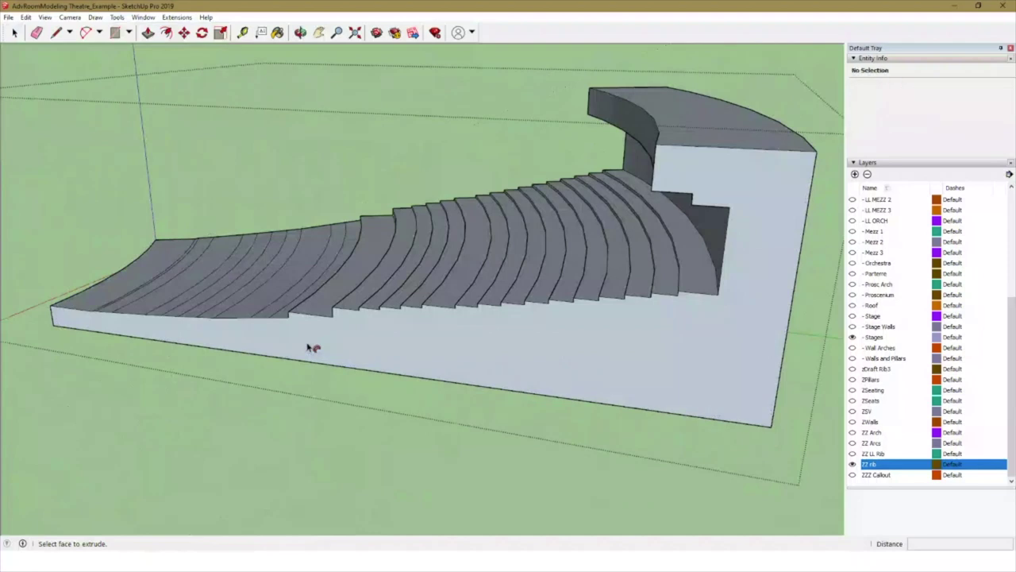
{"action": "middle_click_drag", "start_coordinate": [212, 311], "coordinate": [580, 413]}
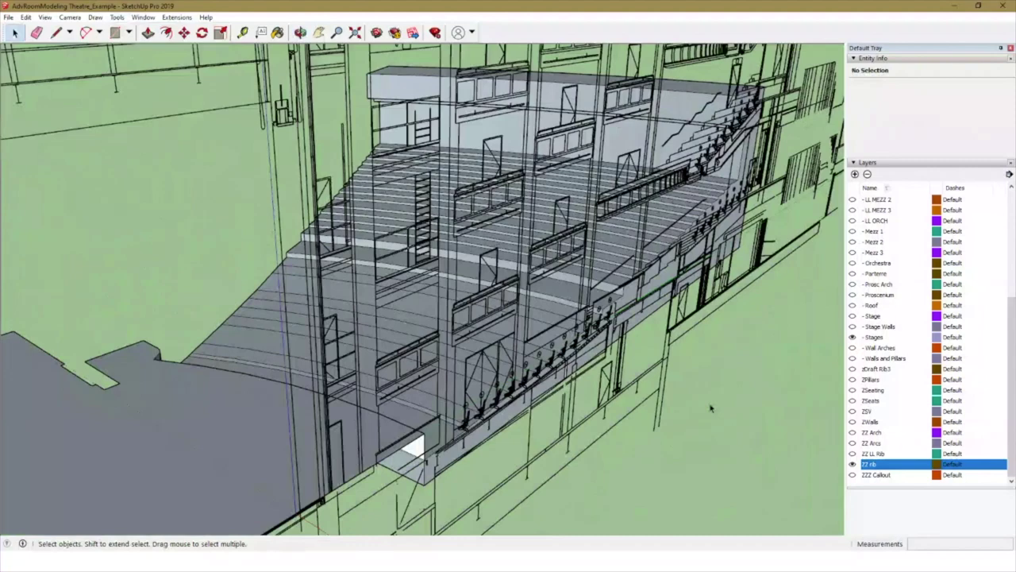
Compare the swept orchestra floor with the section, show the Mezz 1 layer, and hide the 20SECT layer
{"action": "middle_click_drag", "start_coordinate": [413, 342], "coordinate": [501, 335]}
{"action": "scroll", "coordinate": [758, 359], "scroll_direction": "up", "scroll_amount": 3}
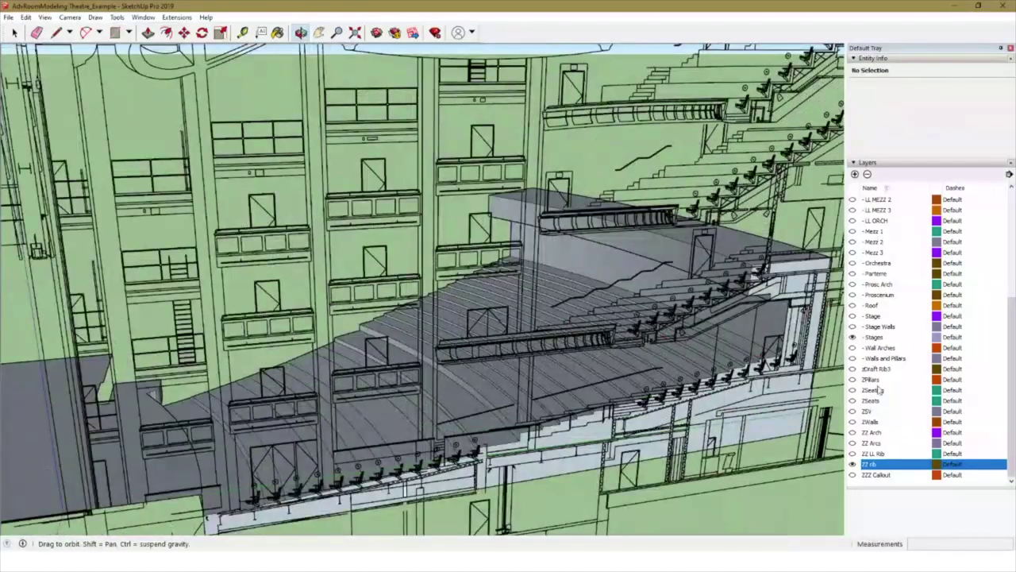
{"action": "scroll", "coordinate": [878, 388], "scroll_direction": "up", "scroll_amount": 5}
{"action": "scroll", "coordinate": [876, 365], "scroll_direction": "down", "scroll_amount": 5}
{"action": "scroll", "coordinate": [877, 398], "scroll_direction": "up", "scroll_amount": 1}
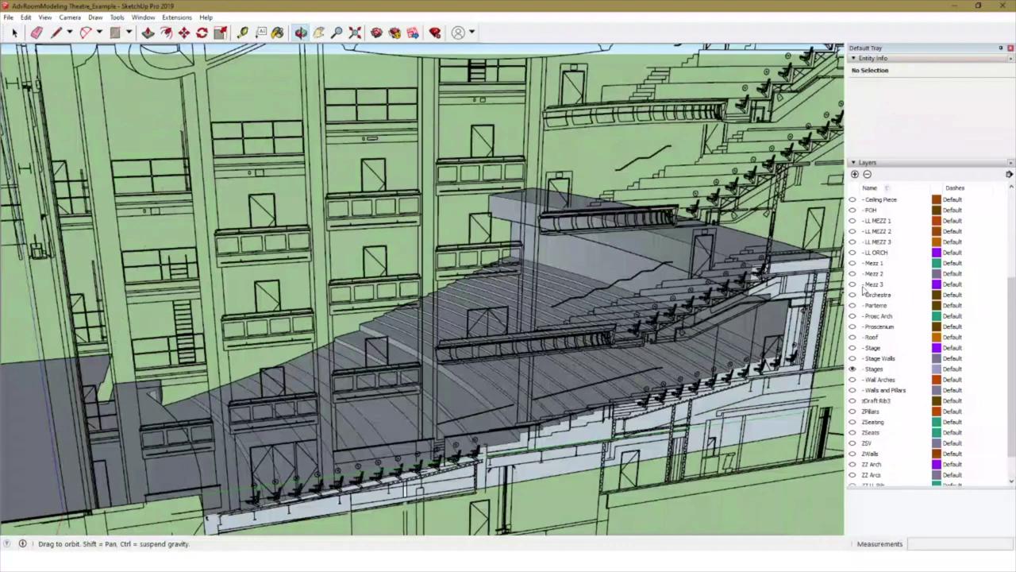
{"action": "left_click", "coordinate": [852, 263]}
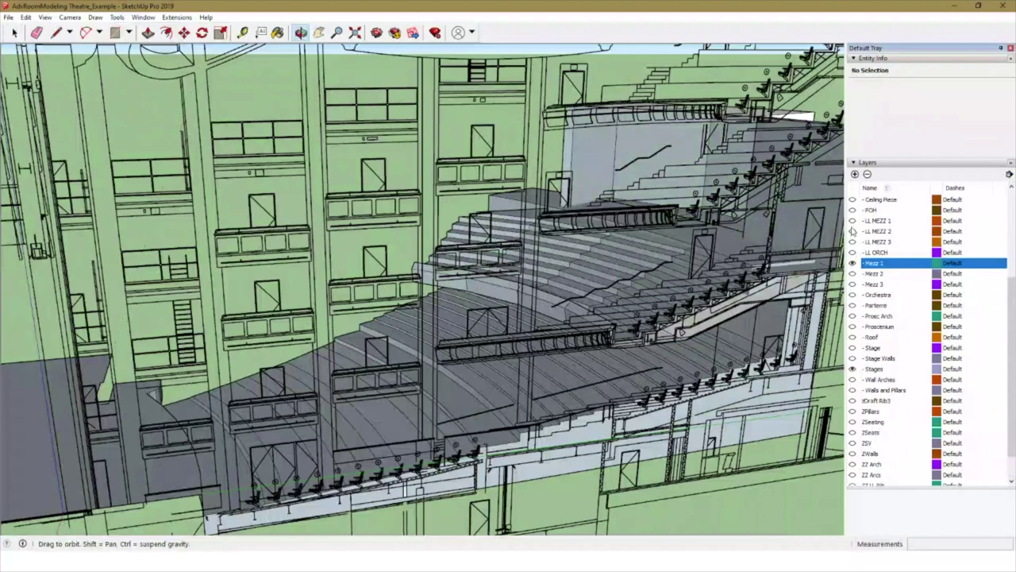
{"action": "scroll", "coordinate": [852, 231], "scroll_direction": "up", "scroll_amount": 5}
{"action": "left_click", "coordinate": [852, 230]}
Show the Mezz 2 and Mezz 3 layers above the first mezzanine
{"action": "key", "text": "h"}
{"action": "scroll", "coordinate": [675, 249], "scroll_direction": "up", "scroll_amount": 3}
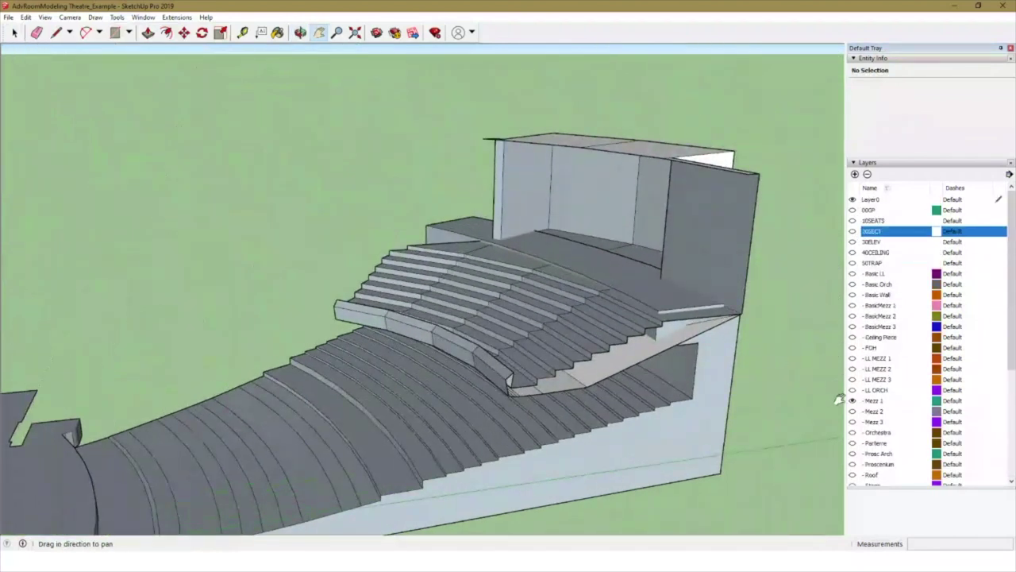
{"action": "left_click", "coordinate": [853, 411]}
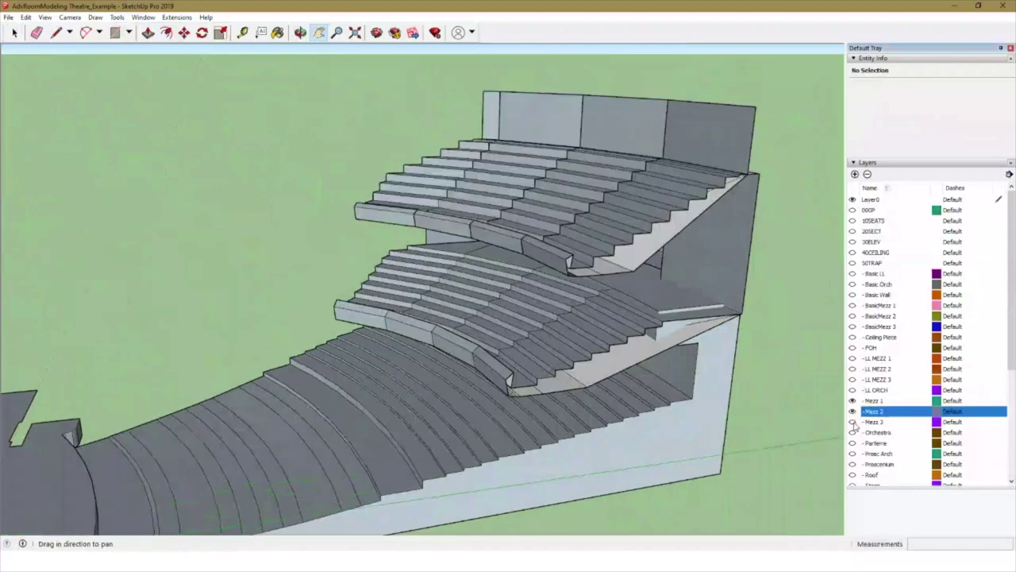
{"action": "left_click", "coordinate": [853, 422]}
Examine the three stacked mezzanines above the orchestra floor from several angles
{"action": "scroll", "coordinate": [690, 352], "scroll_direction": "down", "scroll_amount": 3}
{"action": "left_click_drag", "start_coordinate": [639, 353], "coordinate": [582, 360]}
{"action": "middle_click_drag", "start_coordinate": [582, 360], "coordinate": [720, 371]}
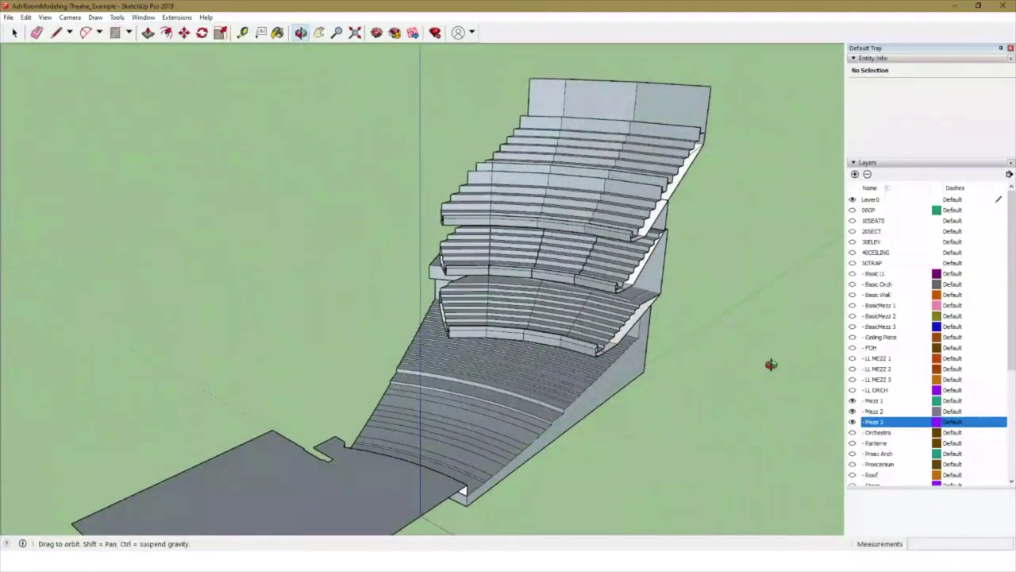
{"action": "scroll", "coordinate": [696, 325], "scroll_direction": "up", "scroll_amount": 5}
{"action": "scroll", "coordinate": [692, 306], "scroll_direction": "up", "scroll_amount": 3}
{"action": "left_click_drag", "start_coordinate": [692, 306], "coordinate": [635, 241]}
{"action": "key", "text": "space"}
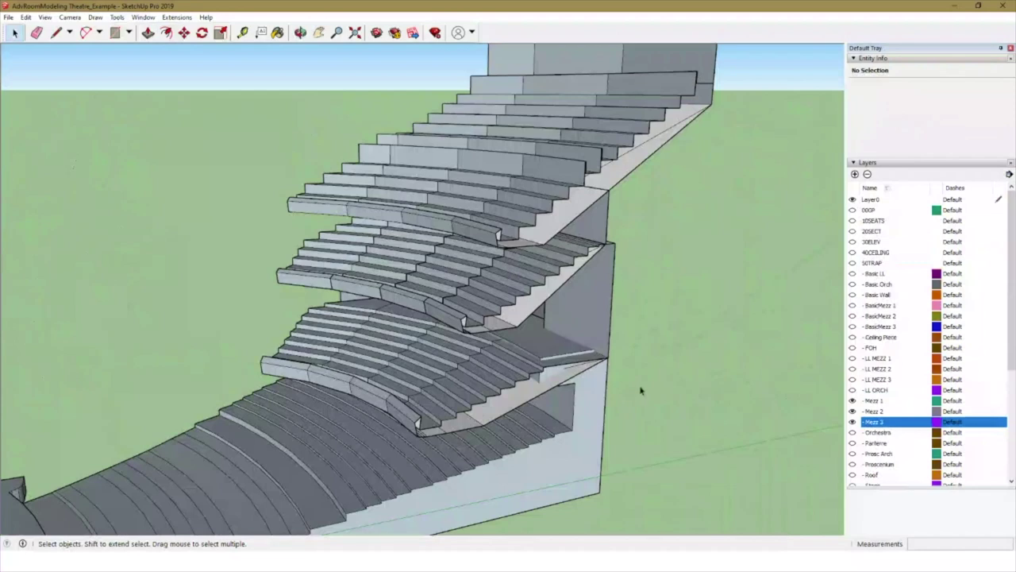
Show the Orchestra and Parterre layers below the mezzanines, and hide the ZZ rib layer
{"action": "middle_click_drag", "start_coordinate": [607, 344], "coordinate": [835, 319], "text": "shift"}
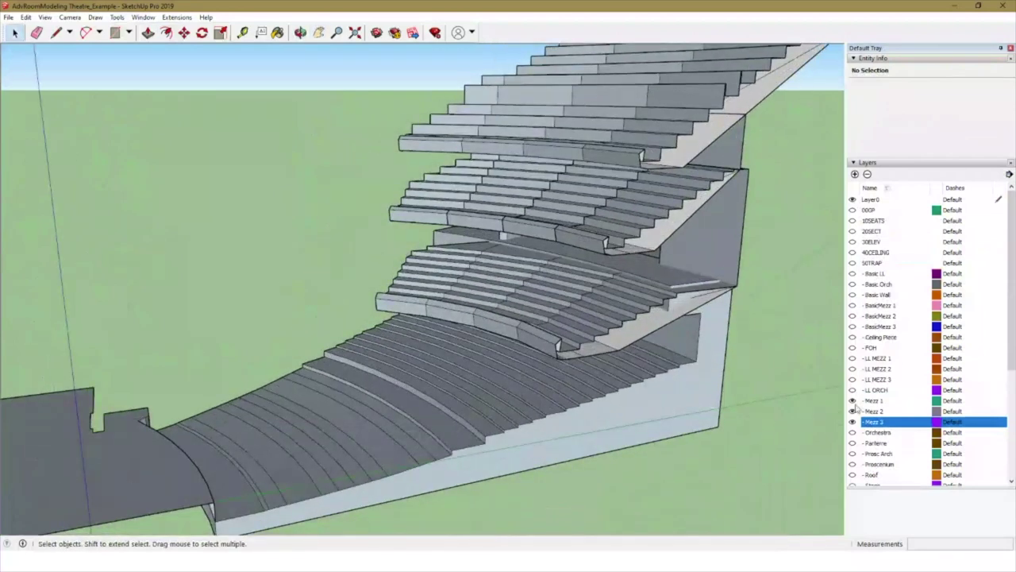
{"action": "left_click", "coordinate": [852, 431]}
{"action": "scroll", "coordinate": [865, 433], "scroll_direction": "down", "scroll_amount": 2}
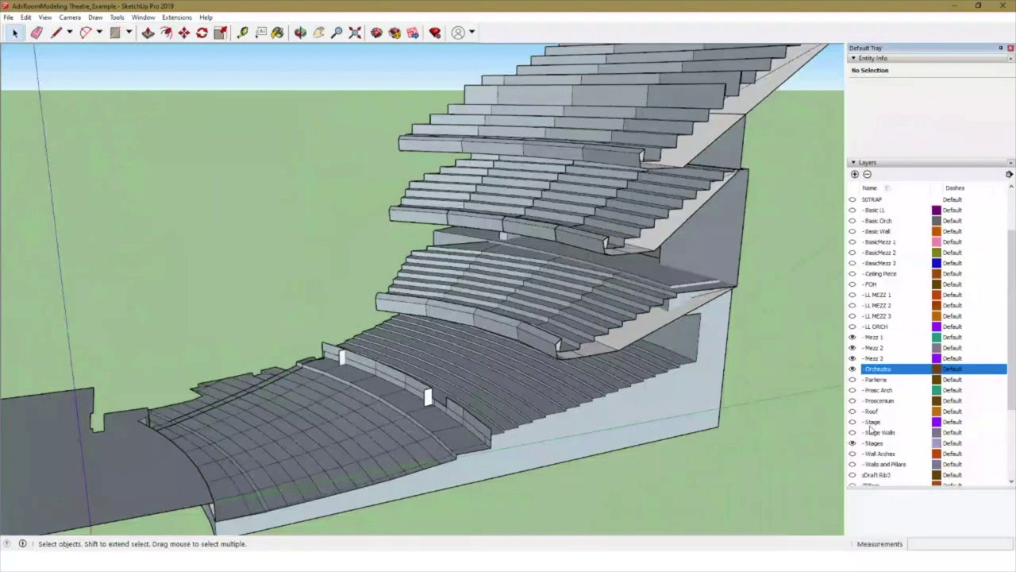
{"action": "left_click", "coordinate": [852, 380]}
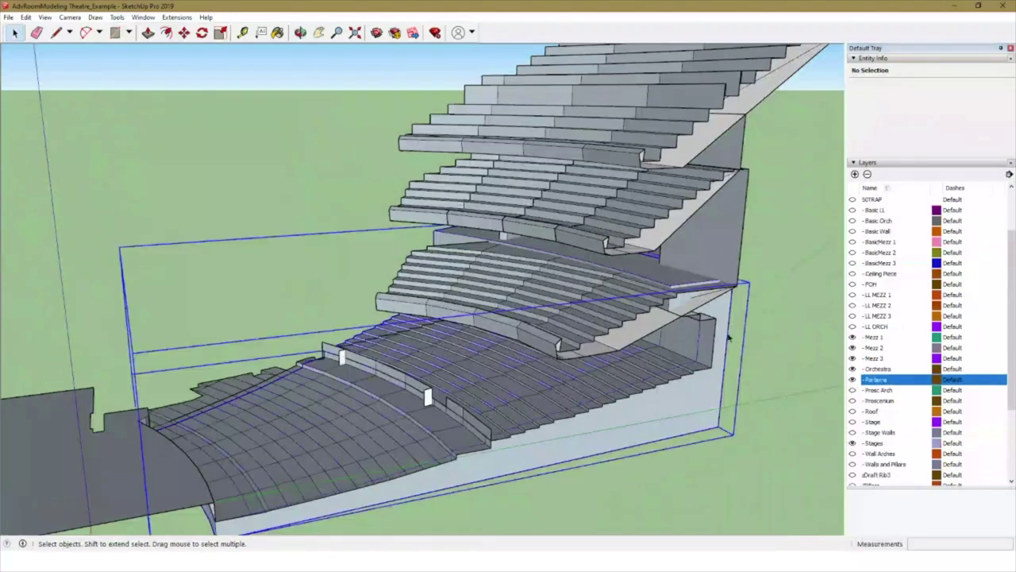
{"action": "scroll", "coordinate": [890, 272], "scroll_direction": "down", "scroll_amount": 3}
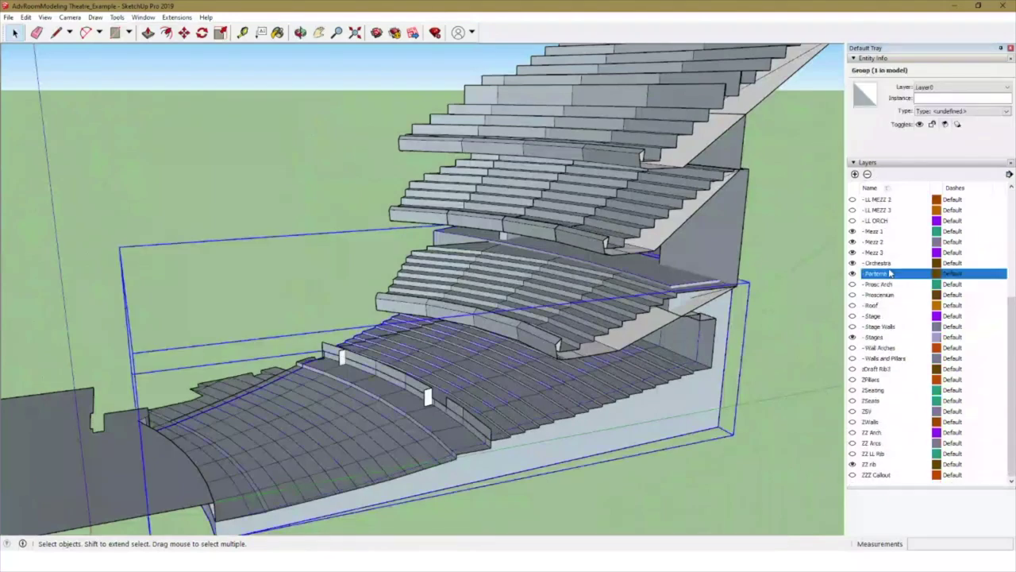
{"action": "left_click", "coordinate": [854, 464]}
{"action": "left_click", "coordinate": [660, 415]}
{"action": "middle_click_drag", "start_coordinate": [660, 415], "coordinate": [664, 341]}
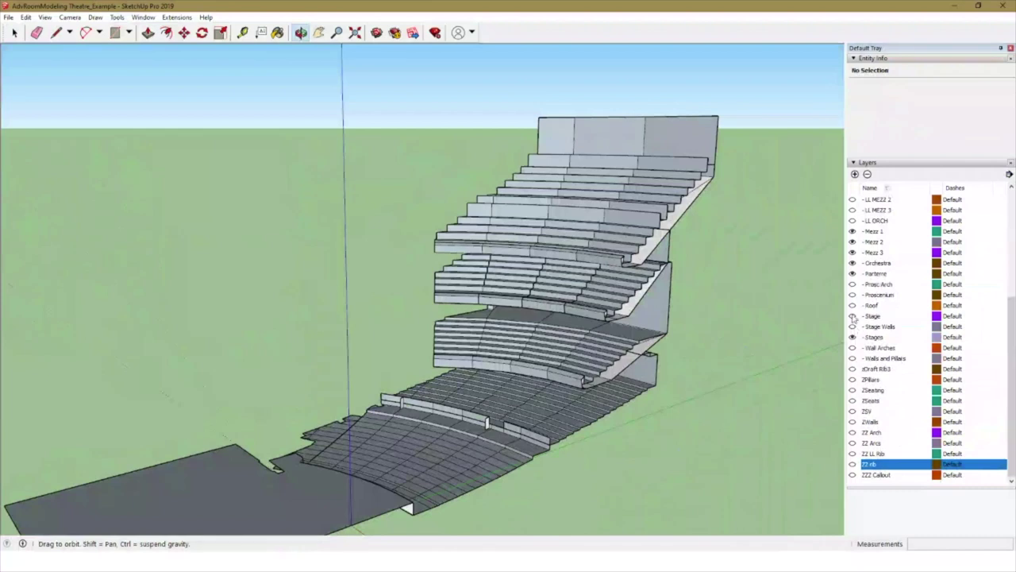
Preview the Wall Arches layer, hide it again, and show the Walls and Pillars layer
{"action": "scroll", "coordinate": [854, 317], "scroll_direction": "up", "scroll_amount": 1}
{"action": "scroll", "coordinate": [855, 398], "scroll_direction": "down", "scroll_amount": 1}
{"action": "left_click", "coordinate": [852, 348]}
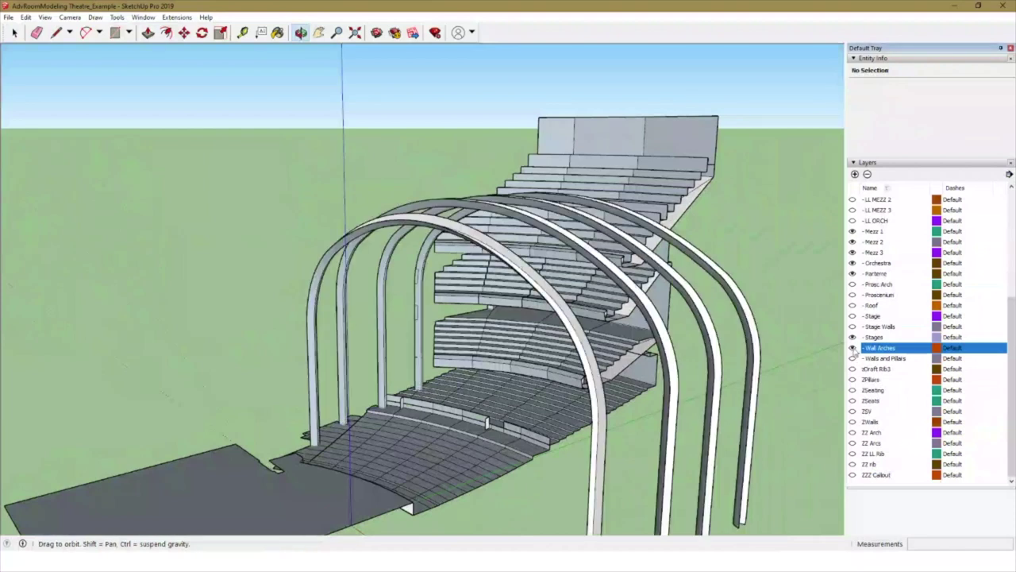
{"action": "left_click", "coordinate": [852, 348]}
{"action": "left_click", "coordinate": [853, 358]}
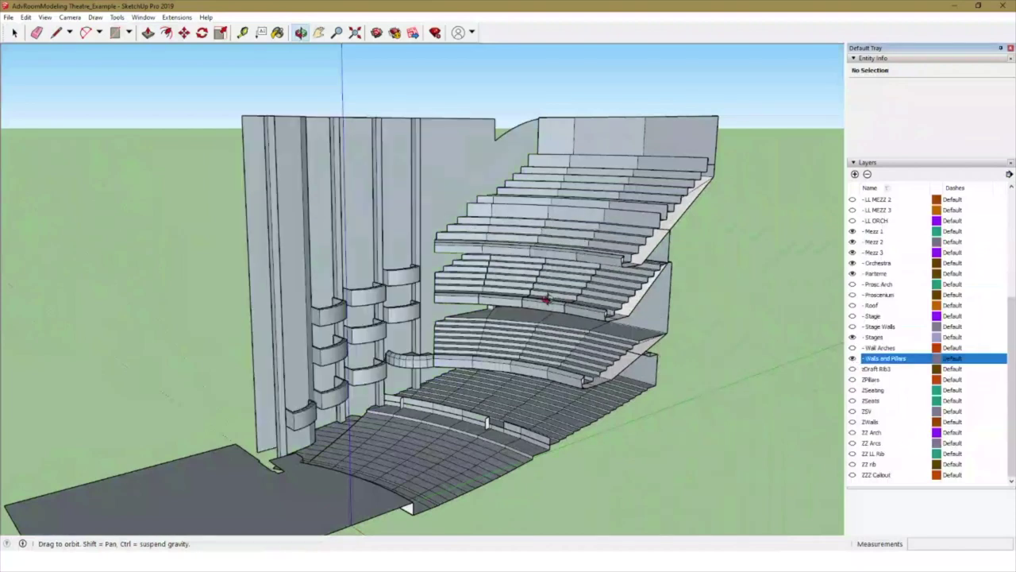
Examine how the walls, pillars and side boxes meet the stage, orchestra floor and mezzanines from several angles
{"action": "scroll", "coordinate": [546, 299], "scroll_direction": "up", "scroll_amount": 2}
{"action": "middle_click_drag", "start_coordinate": [545, 297], "coordinate": [509, 326]}
{"action": "scroll", "coordinate": [577, 304], "scroll_direction": "down", "scroll_amount": 2}
{"action": "left_click_drag", "start_coordinate": [509, 326], "coordinate": [629, 299]}
{"action": "middle_click_drag", "start_coordinate": [630, 299], "coordinate": [525, 303], "text": "shift"}
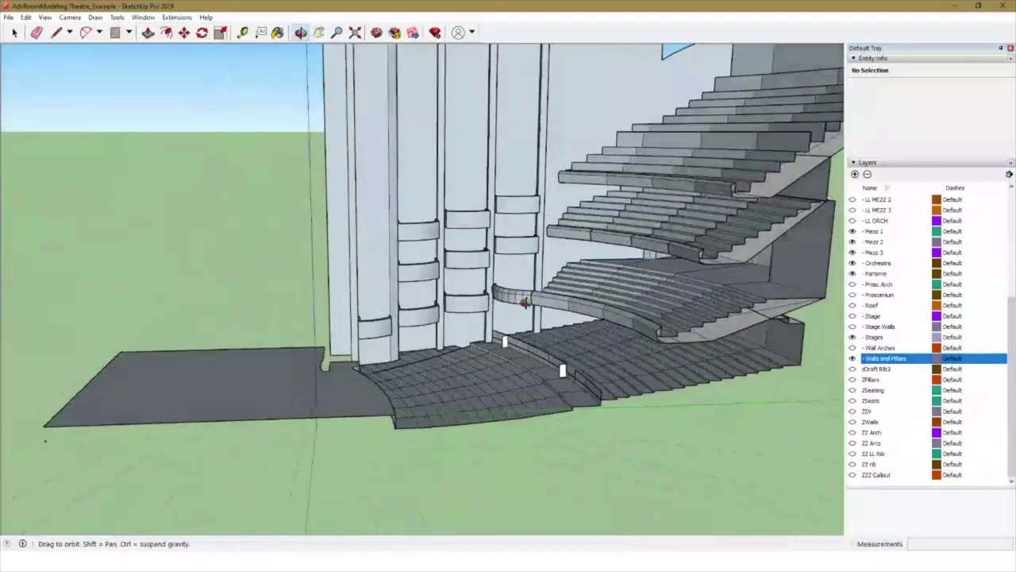
{"action": "left_click_drag", "start_coordinate": [524, 302], "coordinate": [548, 300]}
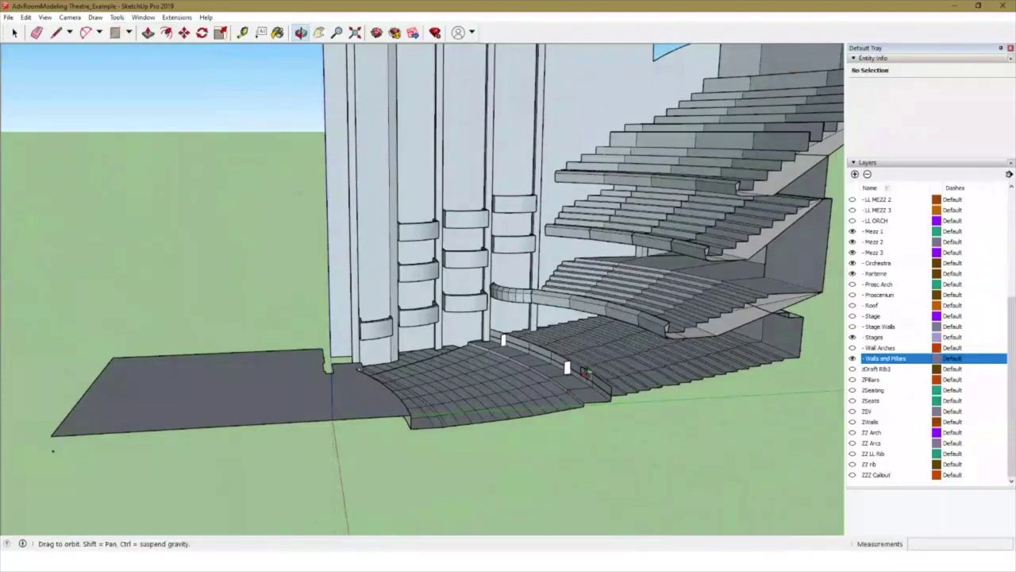
{"action": "scroll", "coordinate": [632, 427], "scroll_direction": "down", "scroll_amount": 3}
{"action": "left_click_drag", "start_coordinate": [636, 386], "coordinate": [412, 419], "text": "shift"}
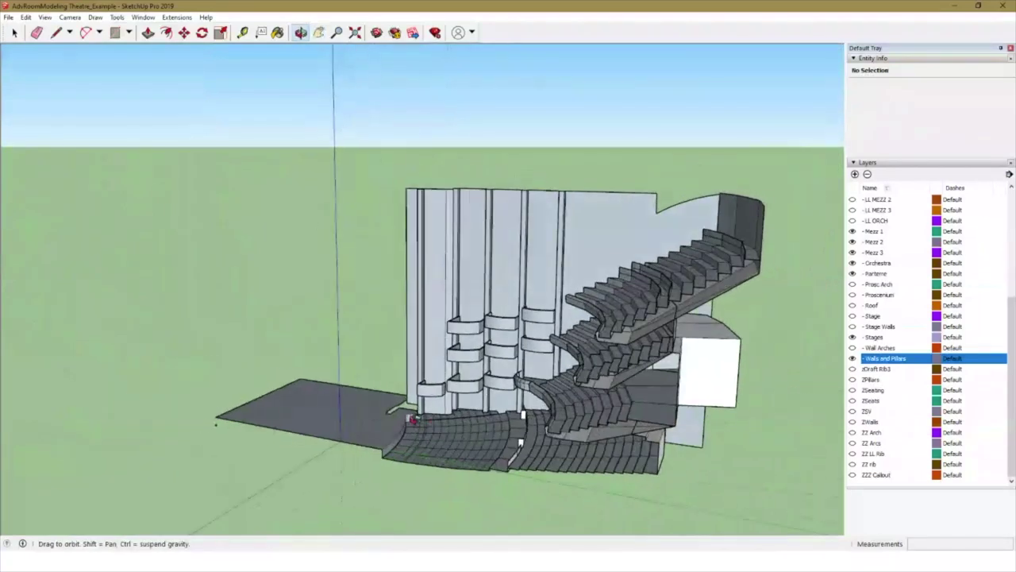
{"action": "scroll", "coordinate": [431, 408], "scroll_direction": "up", "scroll_amount": 4}
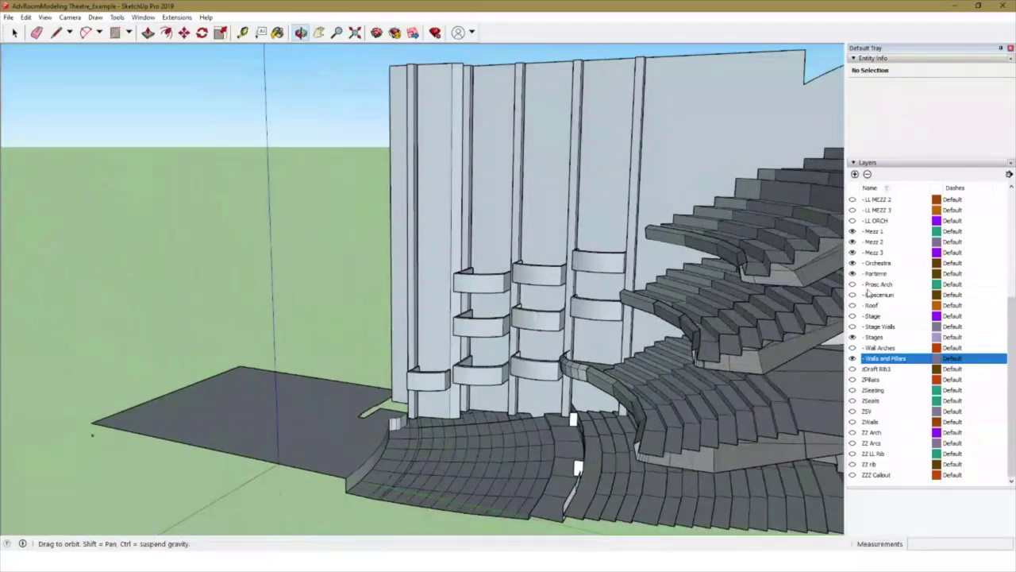
Overlay the 20SECT and 30ELEV drawings on the model and show the ZZ Arch layer
{"action": "scroll", "coordinate": [868, 275], "scroll_direction": "up", "scroll_amount": 5}
{"action": "left_click", "coordinate": [853, 231]}
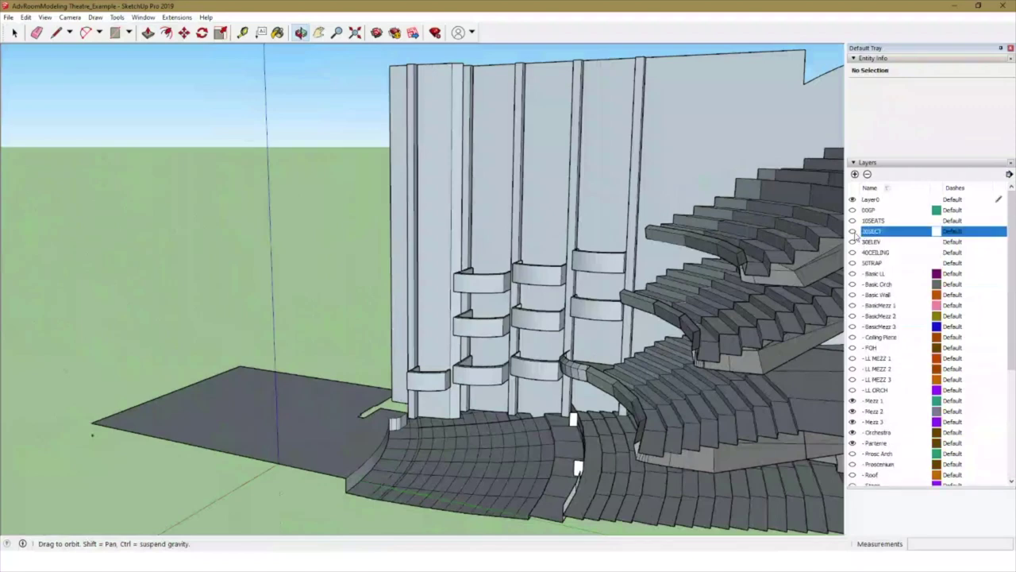
{"action": "left_click", "coordinate": [853, 242]}
{"action": "left_click_drag", "start_coordinate": [583, 285], "coordinate": [217, 339]}
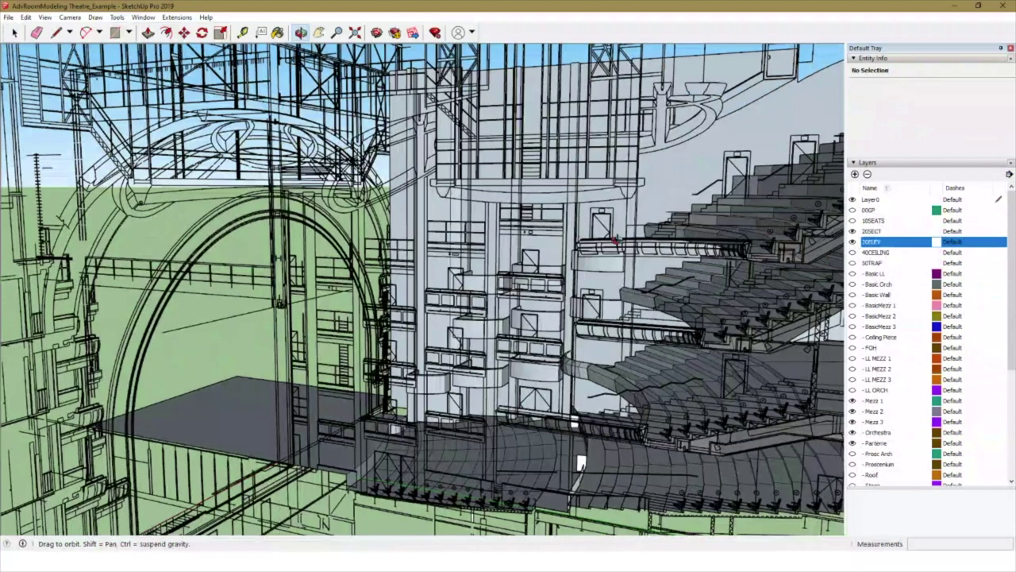
{"action": "scroll", "coordinate": [875, 435], "scroll_direction": "down", "scroll_amount": 5}
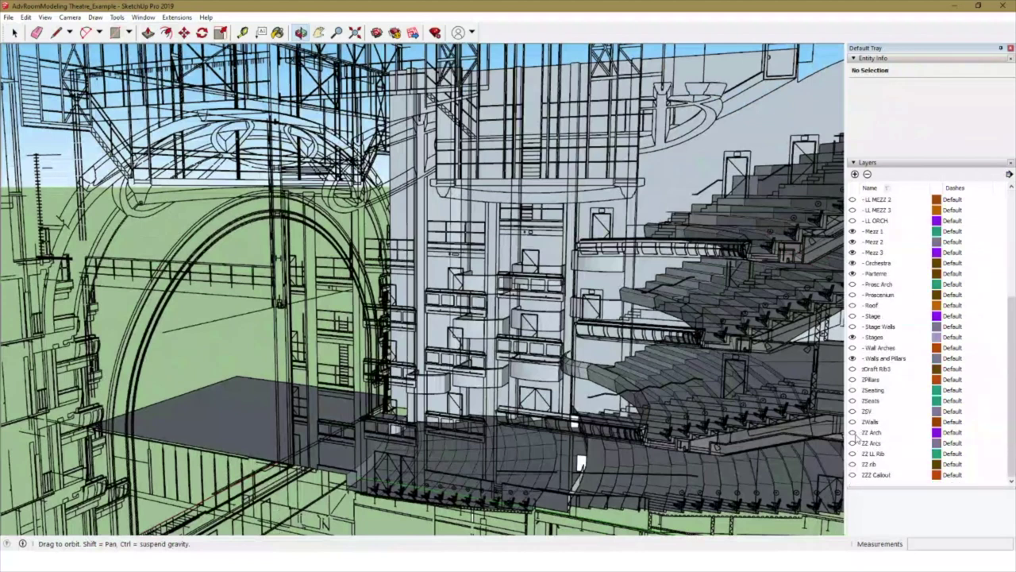
{"action": "left_click", "coordinate": [855, 433]}
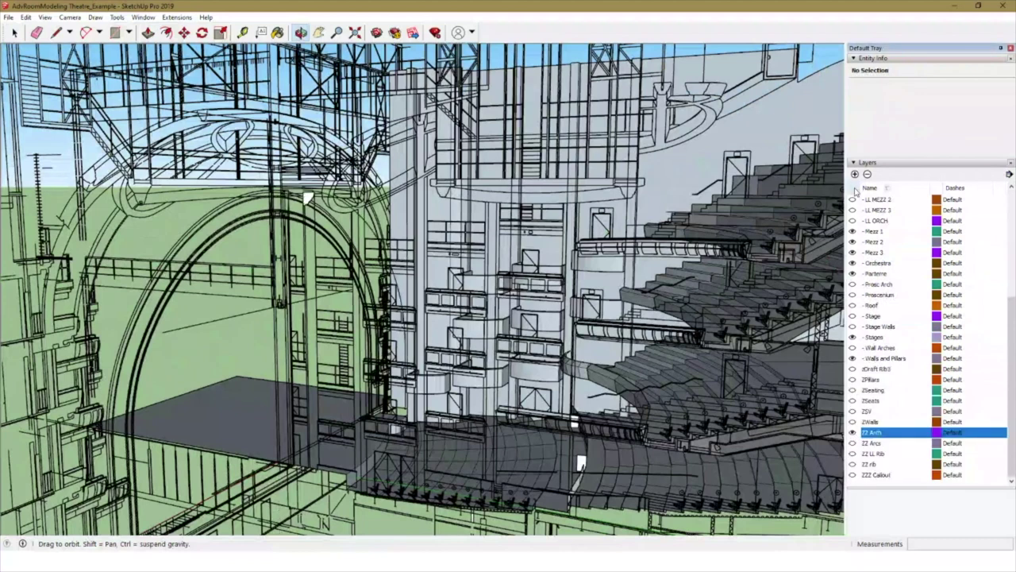
Isolate the arch profile by hiding the Mezz 1 to 3, Orchestra, Parterre, Stages, Walls and Pillars, 20SECT and 30ELEV layers
{"action": "left_click", "coordinate": [853, 231]}
{"action": "left_click", "coordinate": [853, 241]}
{"action": "left_click", "coordinate": [852, 252]}
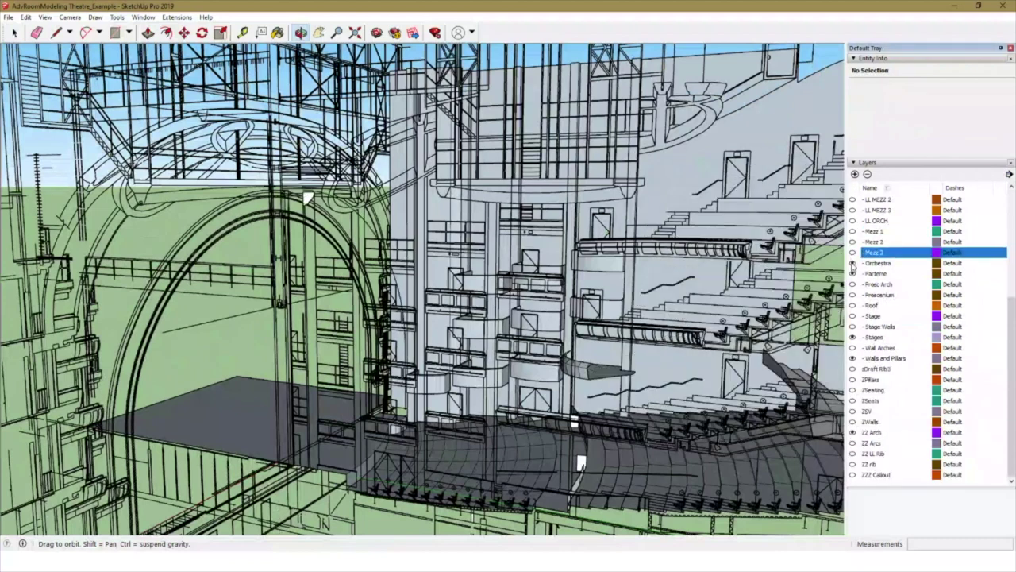
{"action": "left_click", "coordinate": [853, 263]}
{"action": "left_click", "coordinate": [853, 274]}
{"action": "left_click", "coordinate": [853, 337]}
{"action": "left_click", "coordinate": [852, 358]}
{"action": "scroll", "coordinate": [871, 317], "scroll_direction": "up", "scroll_amount": 5}
{"action": "left_click", "coordinate": [857, 241]}
{"action": "left_click", "coordinate": [853, 231]}
{"action": "left_click", "coordinate": [853, 242]}
Open the group containing the arch profile face and its curved path for editing
{"action": "key", "text": "space"}
{"action": "left_click", "coordinate": [308, 197]}
{"action": "double_click", "coordinate": [308, 198]}
{"action": "scroll", "coordinate": [330, 221], "scroll_direction": "up", "scroll_amount": 3}
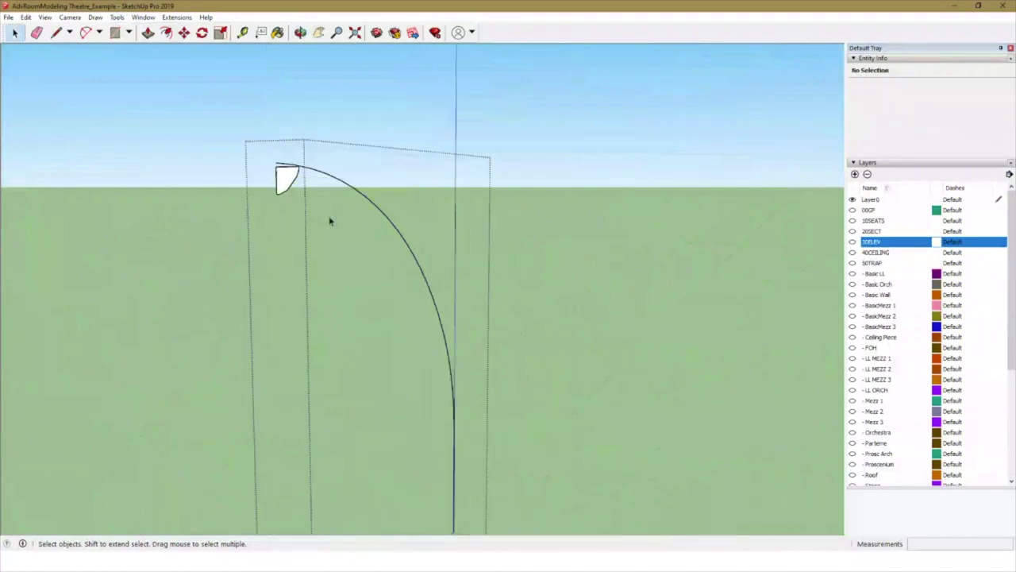
{"action": "left_click", "coordinate": [117, 18]}
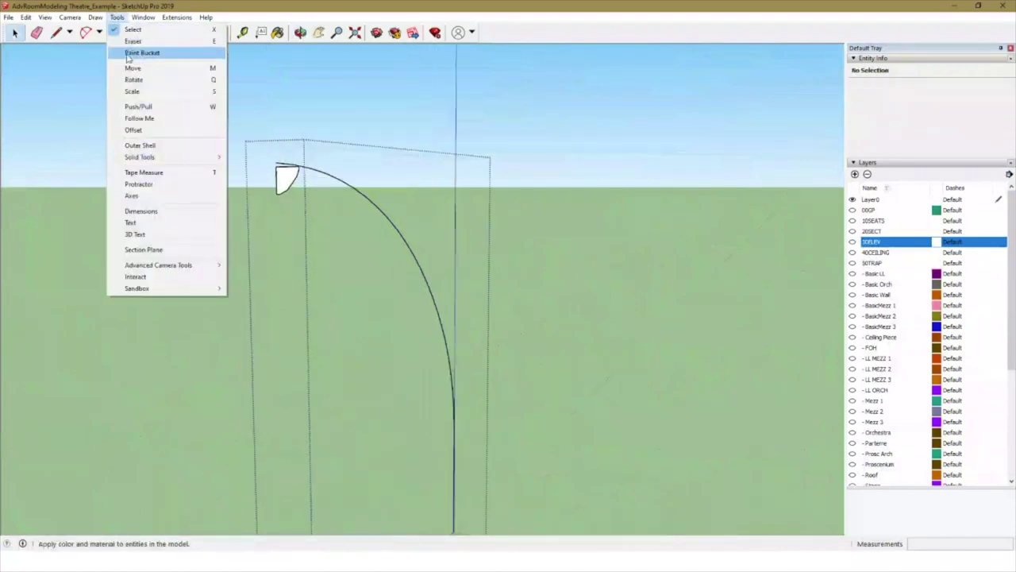
{"action": "left_click", "coordinate": [151, 119]}
{"action": "left_click", "coordinate": [288, 176]}
{"action": "key", "text": "space"}
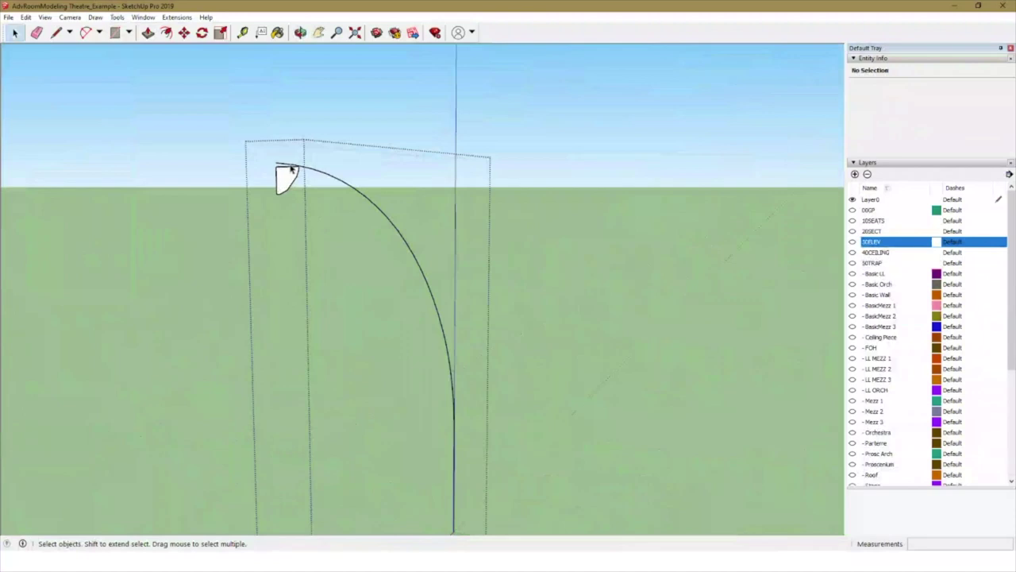
Sweep the small profile face along the whole arch path with Follow Me, and leave the group
{"action": "left_click", "coordinate": [334, 177]}
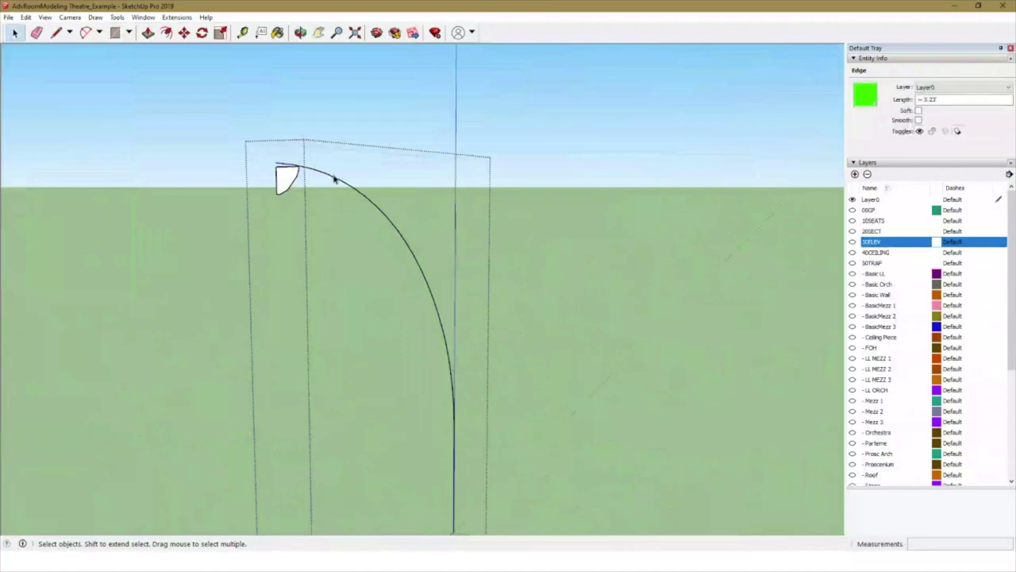
{"action": "triple_click", "coordinate": [335, 178]}
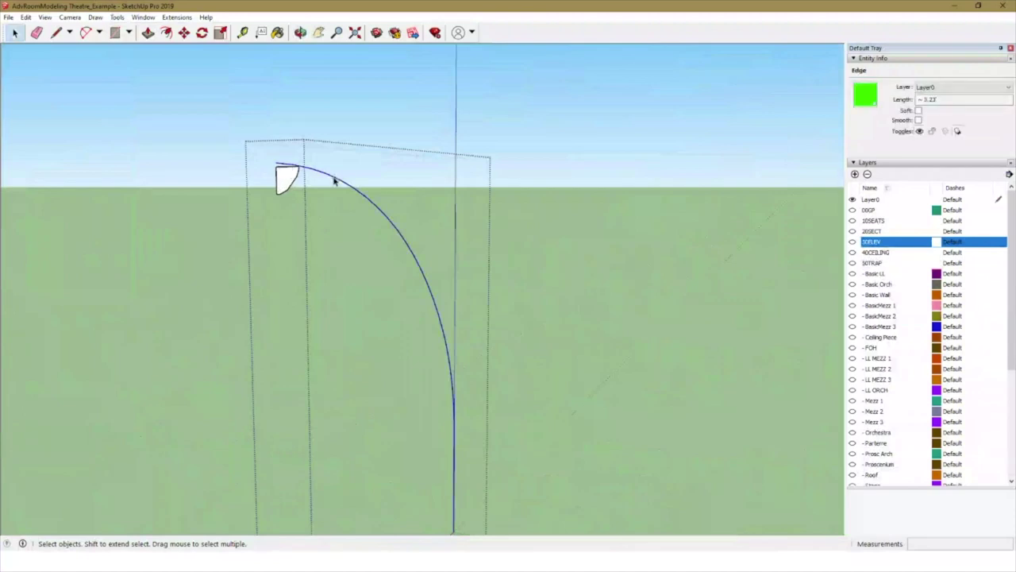
{"action": "left_click", "coordinate": [117, 16]}
{"action": "left_click", "coordinate": [151, 119]}
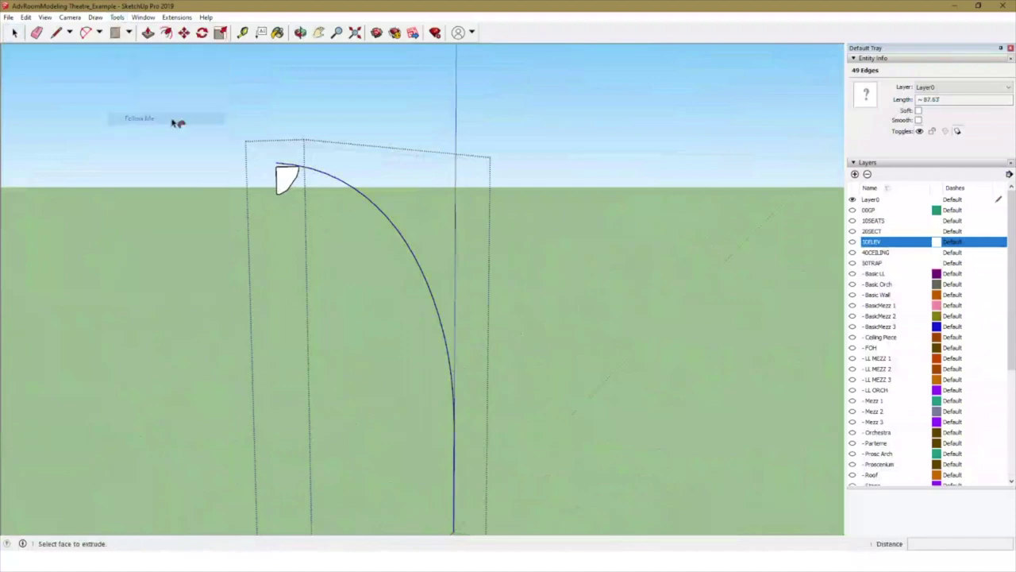
{"action": "left_click", "coordinate": [287, 181]}
{"action": "middle_click_drag", "start_coordinate": [501, 302], "coordinate": [376, 305]}
{"action": "scroll", "coordinate": [377, 304], "scroll_direction": "down", "scroll_amount": 3}
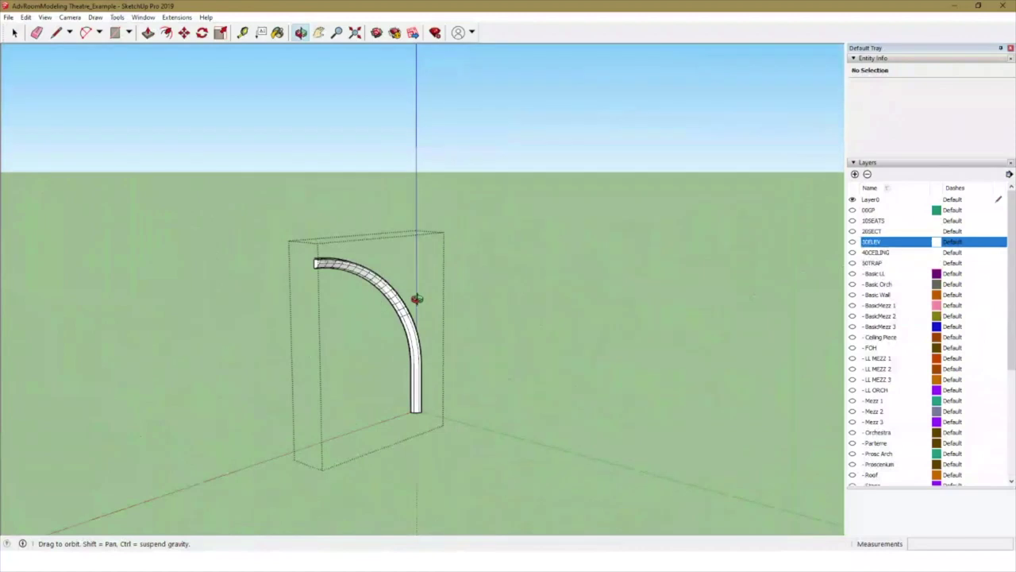
{"action": "key", "text": "space"}
{"action": "left_click", "coordinate": [613, 308]}
Show the Wall Arches layer and compare its arches with the swept half arch
{"action": "scroll", "coordinate": [877, 410], "scroll_direction": "down", "scroll_amount": 5}
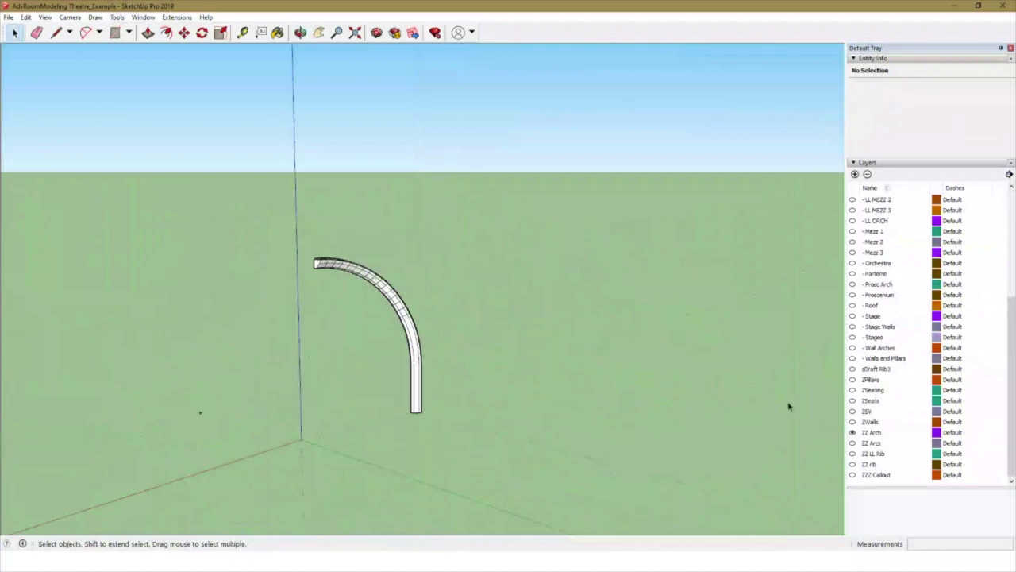
{"action": "left_click", "coordinate": [852, 347]}
{"action": "middle_click_drag", "start_coordinate": [553, 363], "coordinate": [437, 332]}
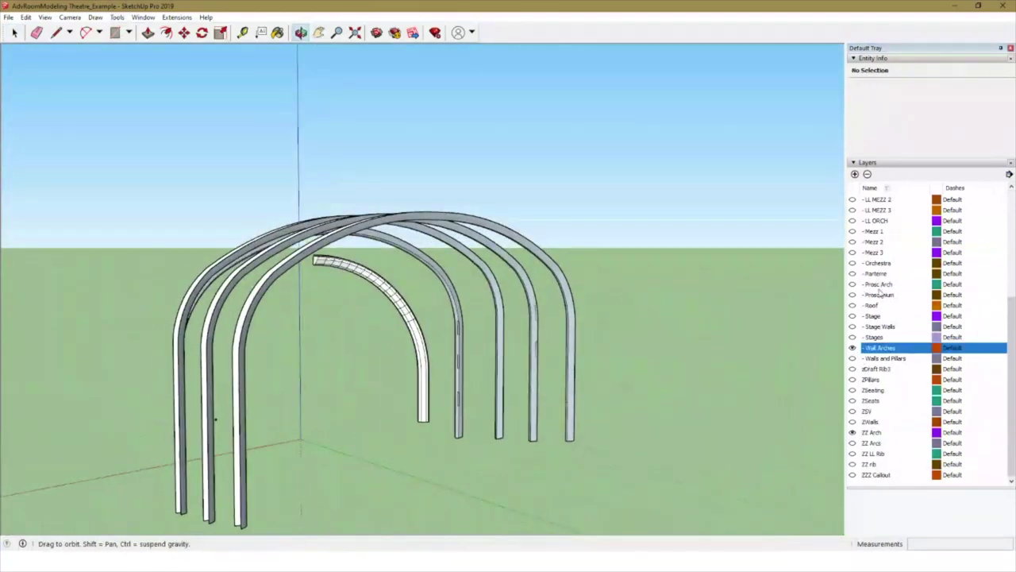
Show the Orchestra, Mezz 1, Mezz 2 and Mezz 3 layers and view the seating together with the arches
{"action": "scroll", "coordinate": [879, 270], "scroll_direction": "up", "scroll_amount": 5}
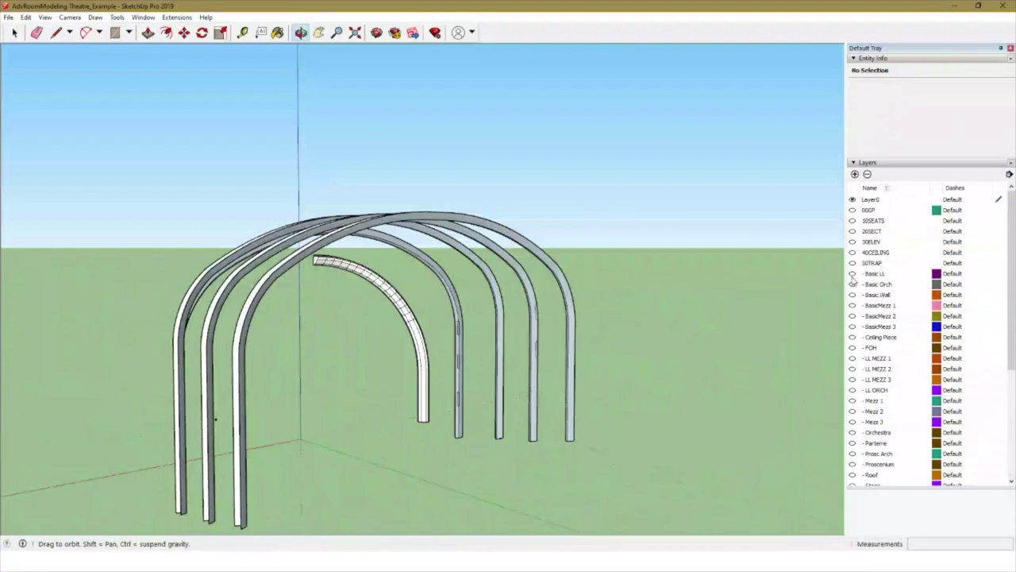
{"action": "left_click", "coordinate": [868, 404]}
{"action": "left_click", "coordinate": [873, 422], "text": "shift"}
{"action": "left_click", "coordinate": [875, 432], "text": "shift"}
{"action": "left_click", "coordinate": [852, 432]}
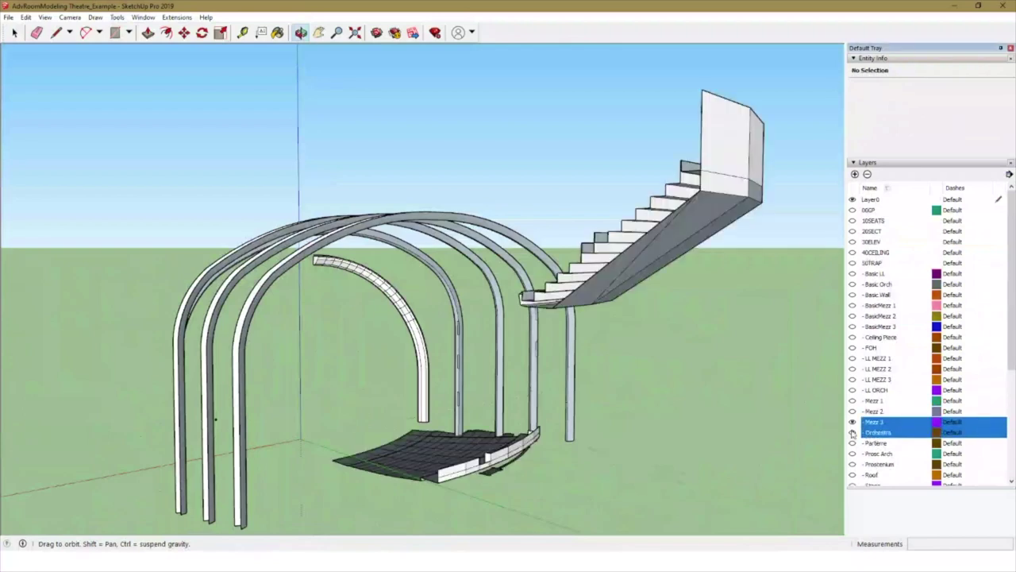
{"action": "left_click", "coordinate": [852, 412]}
{"action": "left_click", "coordinate": [852, 400]}
{"action": "left_click_drag", "start_coordinate": [730, 390], "coordinate": [624, 394]}
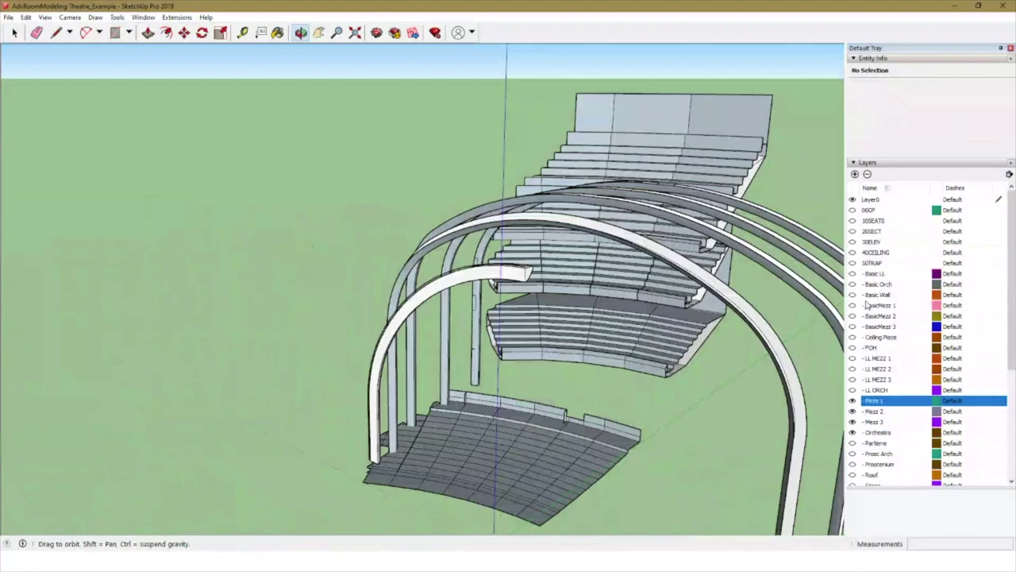
Toggle the Orchestra layer off and on, and show the 00GP ground plan layer
{"action": "left_click", "coordinate": [883, 433]}
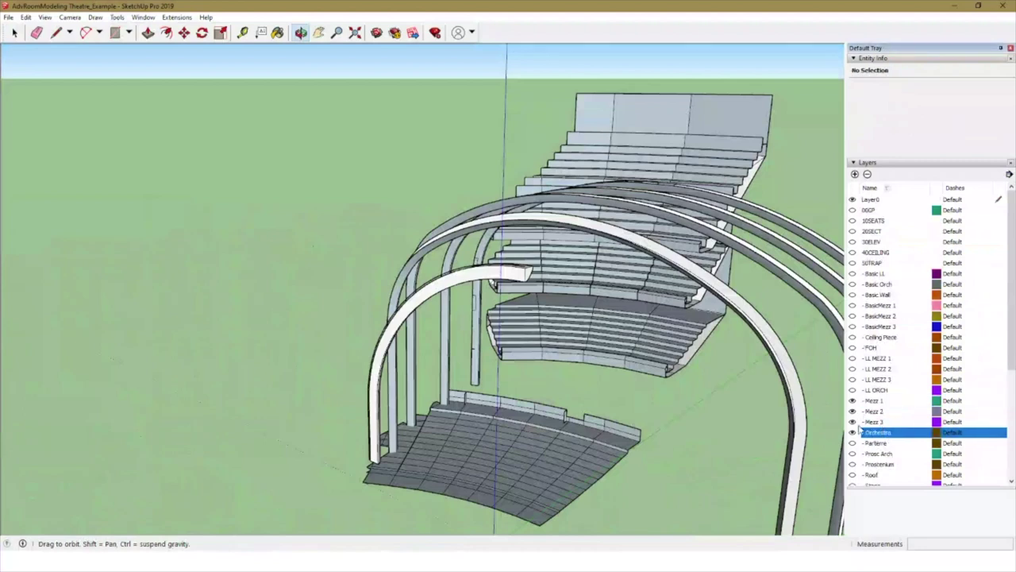
{"action": "left_click", "coordinate": [853, 432]}
{"action": "left_click", "coordinate": [853, 432]}
{"action": "left_click", "coordinate": [852, 209]}
Hide the Mezz 1 to 3, Orchestra, Wall Arches and ZZ Arch layers, leaving only the ground plan drawing
{"action": "left_click", "coordinate": [873, 401]}
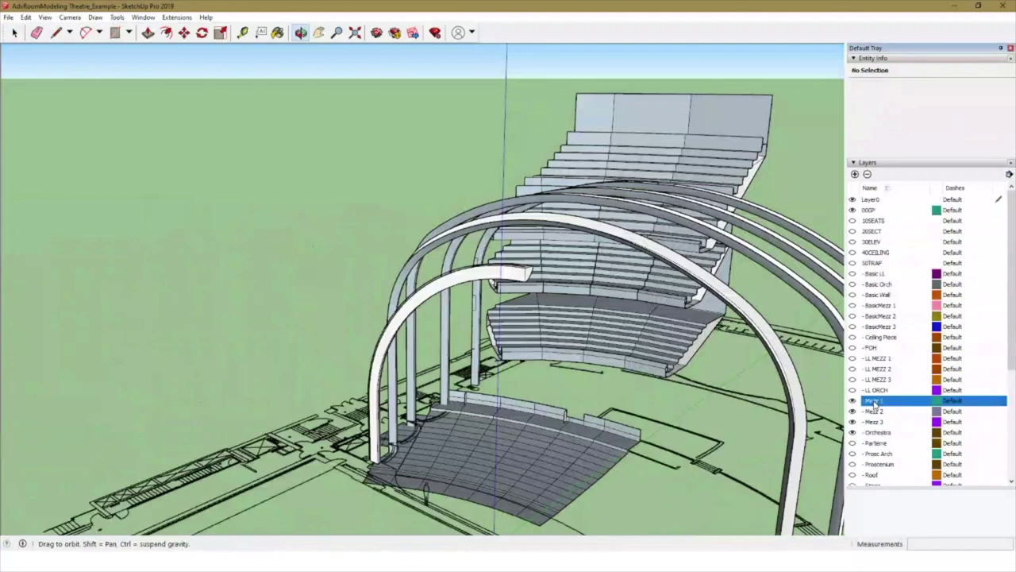
{"action": "left_click", "coordinate": [877, 433], "text": "shift"}
{"action": "left_click", "coordinate": [852, 433]}
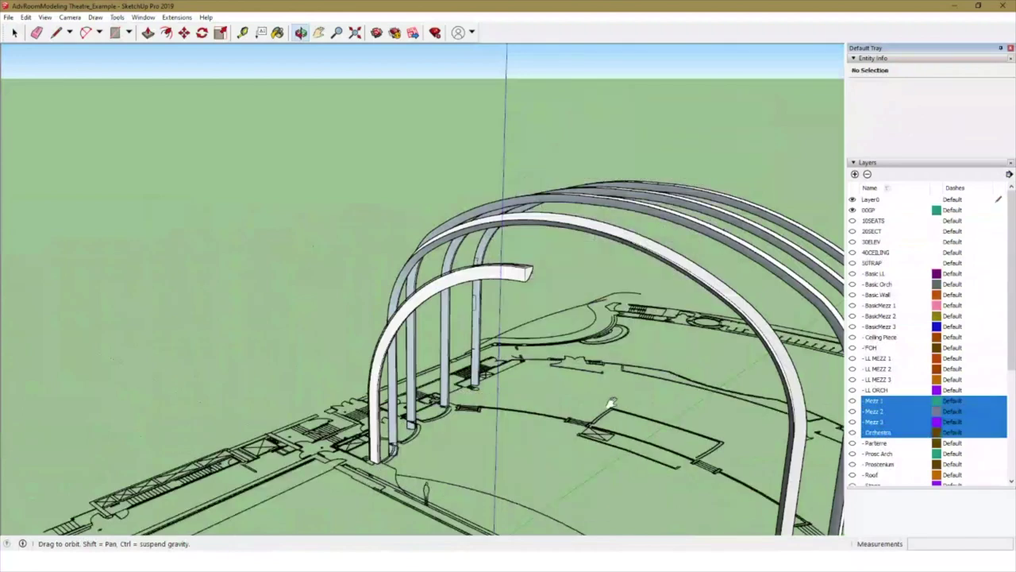
{"action": "scroll", "coordinate": [883, 385], "scroll_direction": "down", "scroll_amount": 5}
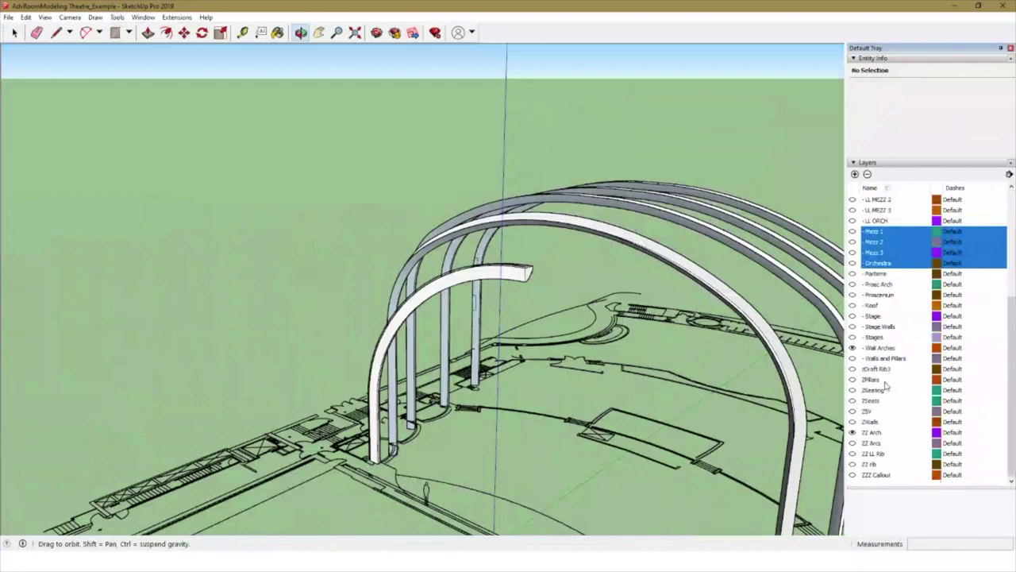
{"action": "left_click", "coordinate": [854, 348]}
{"action": "left_click", "coordinate": [853, 433]}
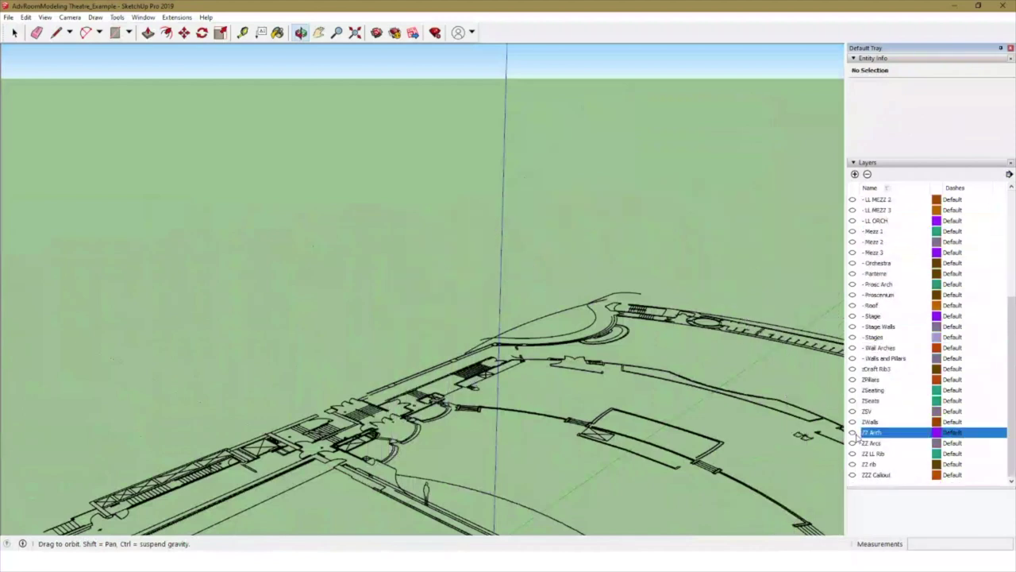
View the theatre ground plan from directly above, and return to an oblique 3D view
{"action": "key", "text": "t"}
{"action": "scroll", "coordinate": [629, 389], "scroll_direction": "down", "scroll_amount": 2}
{"action": "key", "text": "h"}
{"action": "left_click_drag", "start_coordinate": [624, 388], "coordinate": [603, 282]}
{"action": "key", "text": "space"}
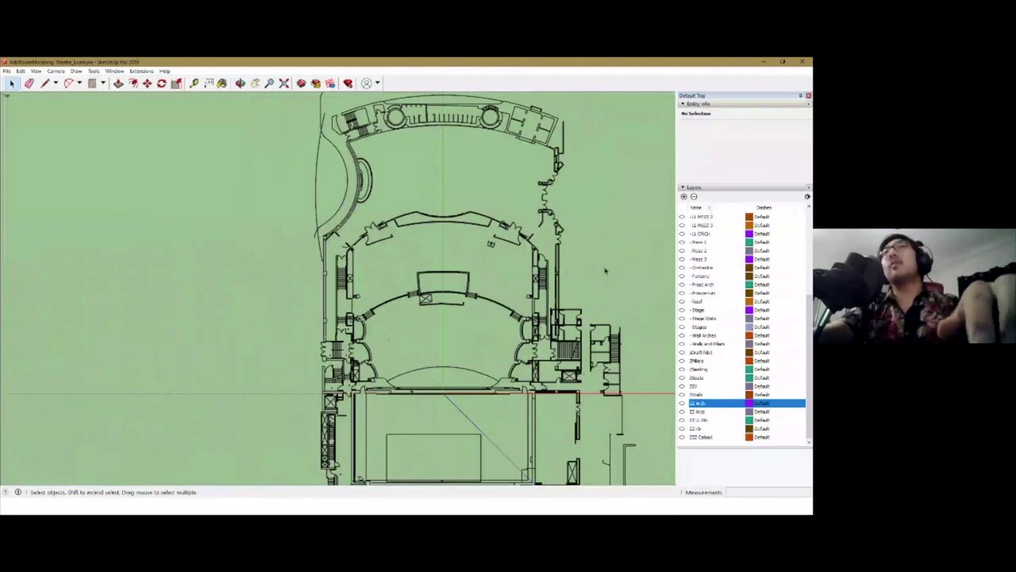
{"action": "mouse_move", "coordinate": [583, 277]}
{"action": "middle_mouse_down"}
{"action": "mouse_move", "coordinate": [469, 339]}
{"action": "mouse_move", "coordinate": [397, 287]}
{"action": "mouse_move", "coordinate": [342, 282]}
{"action": "mouse_move", "coordinate": [284, 174]}
{"action": "mouse_move", "coordinate": [622, 309]}
{"action": "middle_mouse_up"}
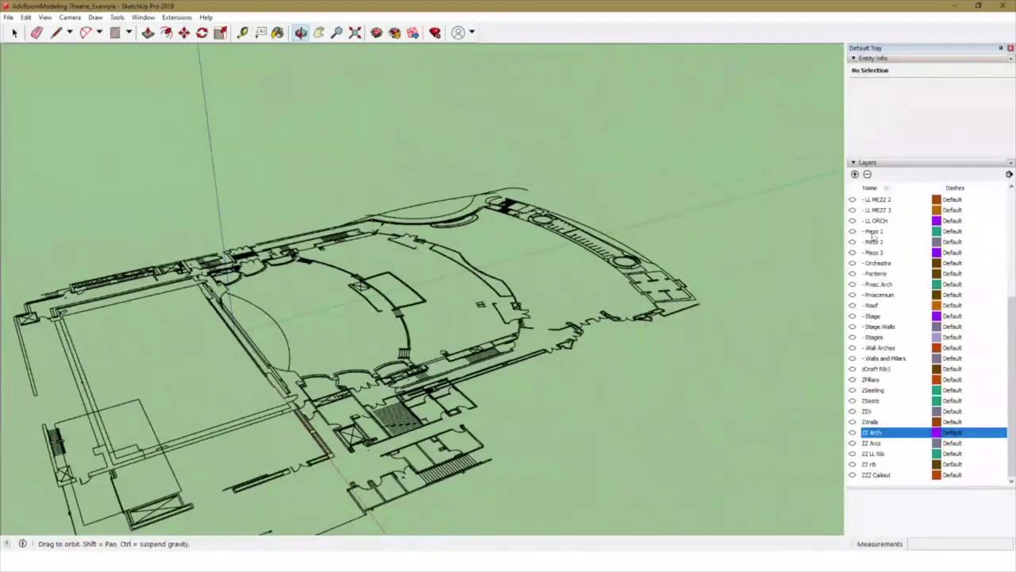
Show the Mezz 1, Mezz 2, Mezz 3 and Orchestra layers and view the stacked seating above the ground plan
{"action": "left_click", "coordinate": [874, 232]}
{"action": "left_click", "coordinate": [874, 251], "text": "shift"}
{"action": "left_click", "coordinate": [876, 263]}
{"action": "left_click", "coordinate": [874, 232], "text": "shift"}
{"action": "left_click", "coordinate": [853, 231]}
{"action": "middle_click_drag", "start_coordinate": [651, 339], "coordinate": [820, 292]}
{"action": "key", "text": "o"}
{"action": "left_click_drag", "start_coordinate": [647, 302], "coordinate": [431, 247]}
{"action": "scroll", "coordinate": [453, 300], "scroll_direction": "up", "scroll_amount": 3}
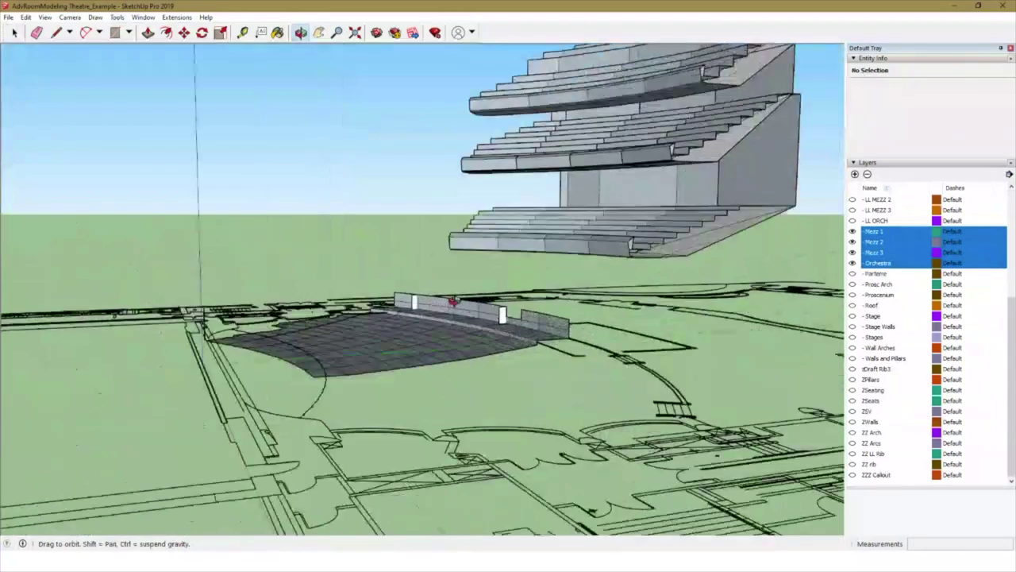
Show the Parterre layer and bring the full set of seating floors into closer view
{"action": "left_click", "coordinate": [865, 274]}
{"action": "left_click", "coordinate": [852, 273]}
{"action": "key", "text": "space"}
{"action": "middle_click_drag", "start_coordinate": [671, 362], "coordinate": [606, 434], "text": "shift"}
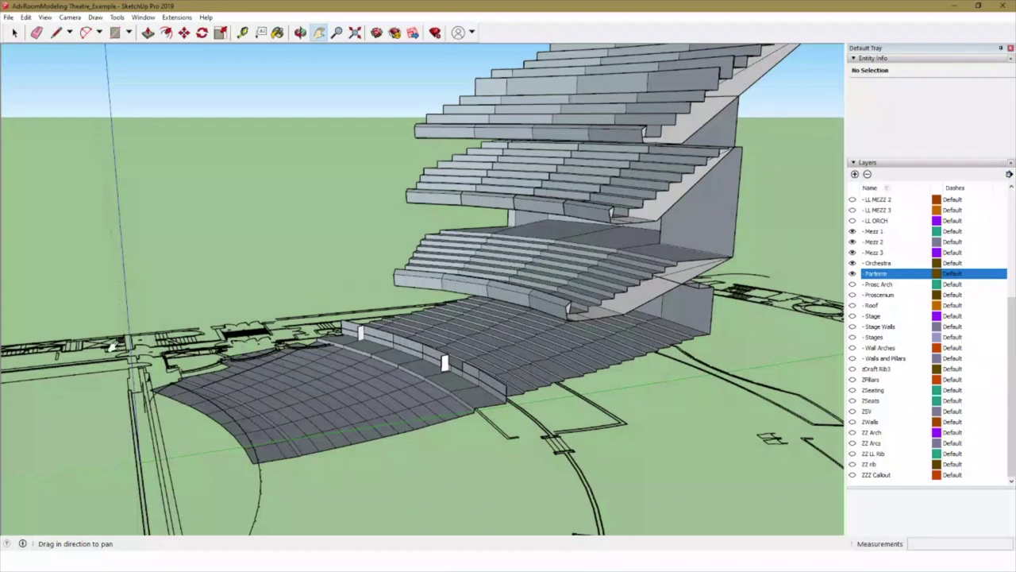
{"action": "key", "text": "space"}
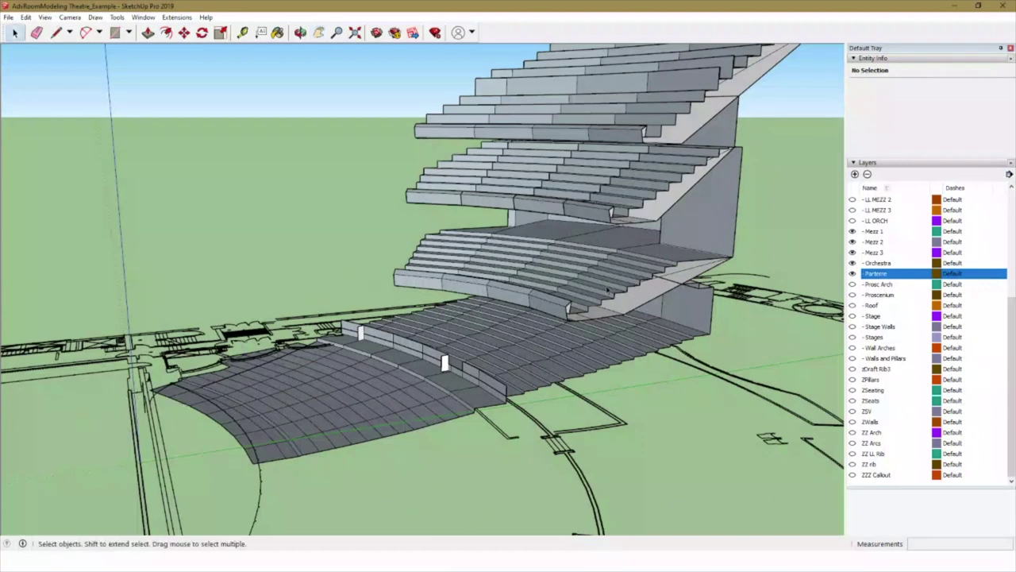
{"action": "scroll", "coordinate": [605, 298], "scroll_direction": "up", "scroll_amount": 2}
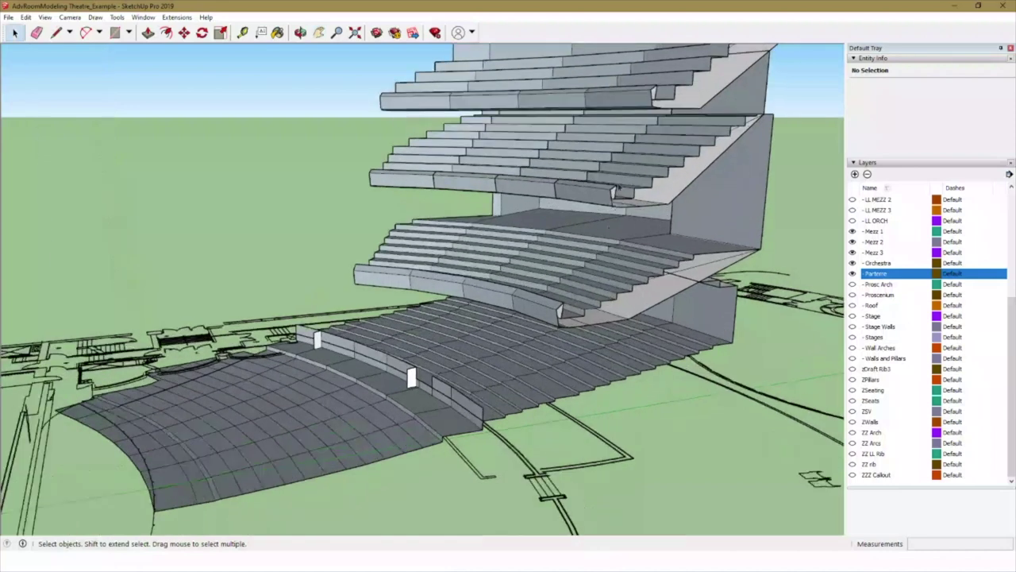
Select the Mezz 2 seating group and view the stepped tiers from a lower angle
{"action": "scroll", "coordinate": [640, 180], "scroll_direction": "up", "scroll_amount": 4}
{"action": "mouse_move", "coordinate": [627, 238]}
{"action": "middle_mouse_down"}
{"action": "mouse_move", "coordinate": [604, 286]}
{"action": "mouse_move", "coordinate": [579, 389]}
{"action": "middle_mouse_up"}
{"action": "left_click", "coordinate": [580, 389]}
{"action": "mouse_move", "coordinate": [468, 390]}
{"action": "middle_mouse_down"}
{"action": "mouse_move", "coordinate": [601, 231]}
{"action": "mouse_move", "coordinate": [544, 264]}
{"action": "mouse_move", "coordinate": [556, 275]}
{"action": "mouse_move", "coordinate": [491, 311]}
{"action": "middle_mouse_up"}
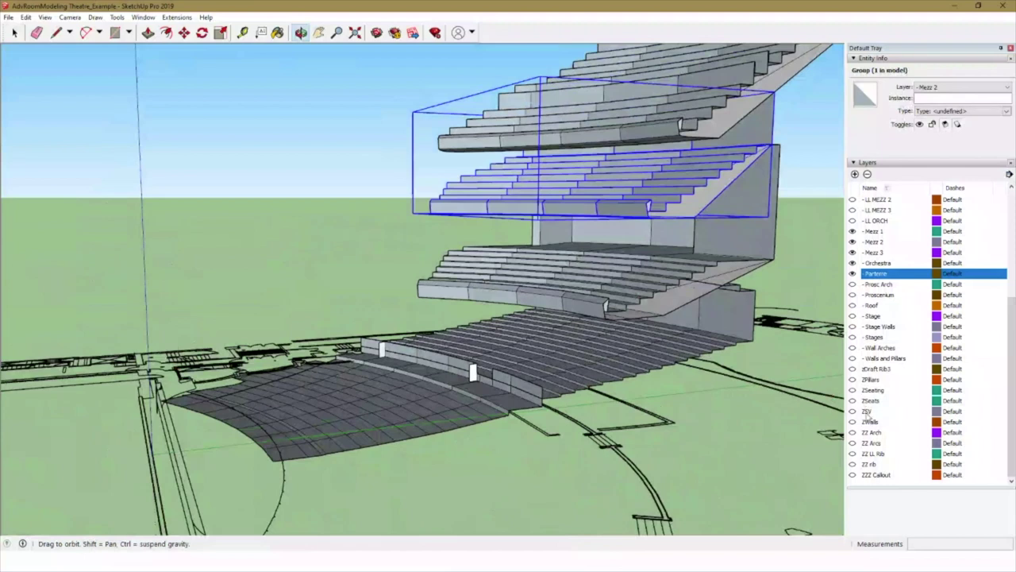
Show the ZZ LL Rib layer and view the vertical ribs beneath the orchestra and parterre floors
{"action": "left_click", "coordinate": [856, 454]}
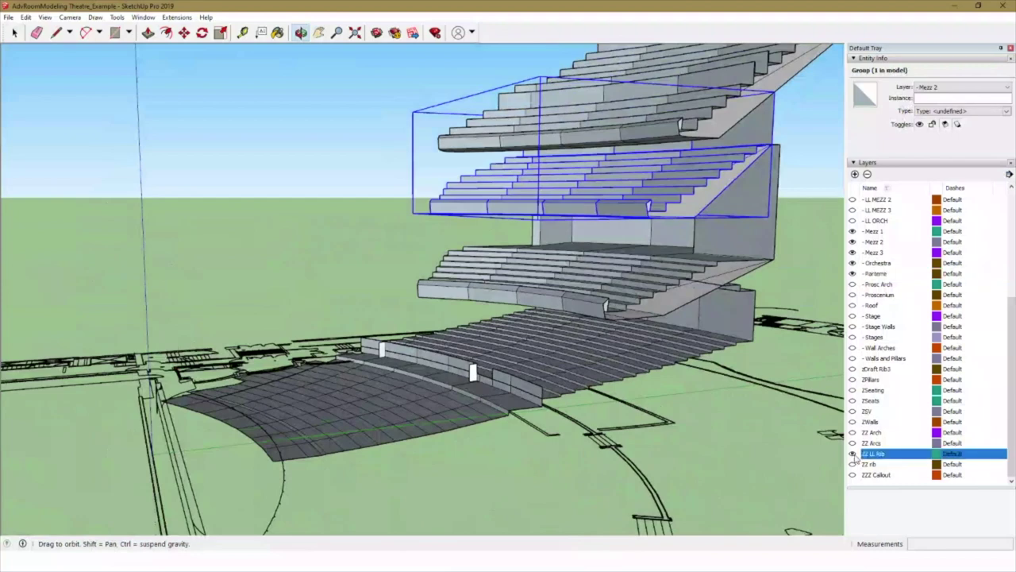
{"action": "left_click", "coordinate": [853, 453]}
{"action": "left_click_drag", "start_coordinate": [571, 423], "coordinate": [619, 456]}
{"action": "middle_click_drag", "start_coordinate": [619, 456], "coordinate": [614, 300]}
{"action": "scroll", "coordinate": [586, 408], "scroll_direction": "up", "scroll_amount": 3}
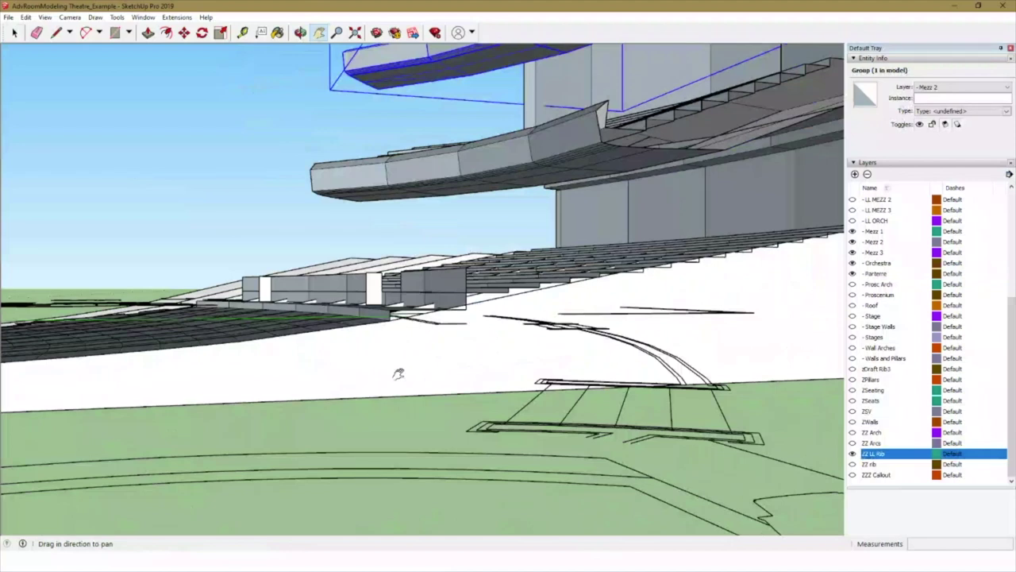
{"action": "scroll", "coordinate": [398, 373], "scroll_direction": "down", "scroll_amount": 5}
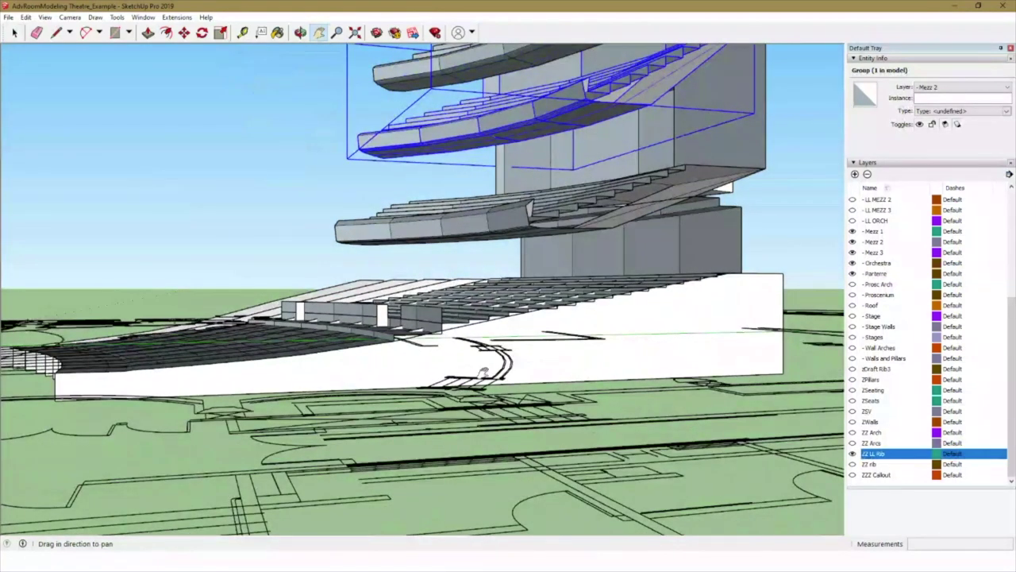
{"action": "middle_click_drag", "start_coordinate": [408, 344], "coordinate": [529, 426]}
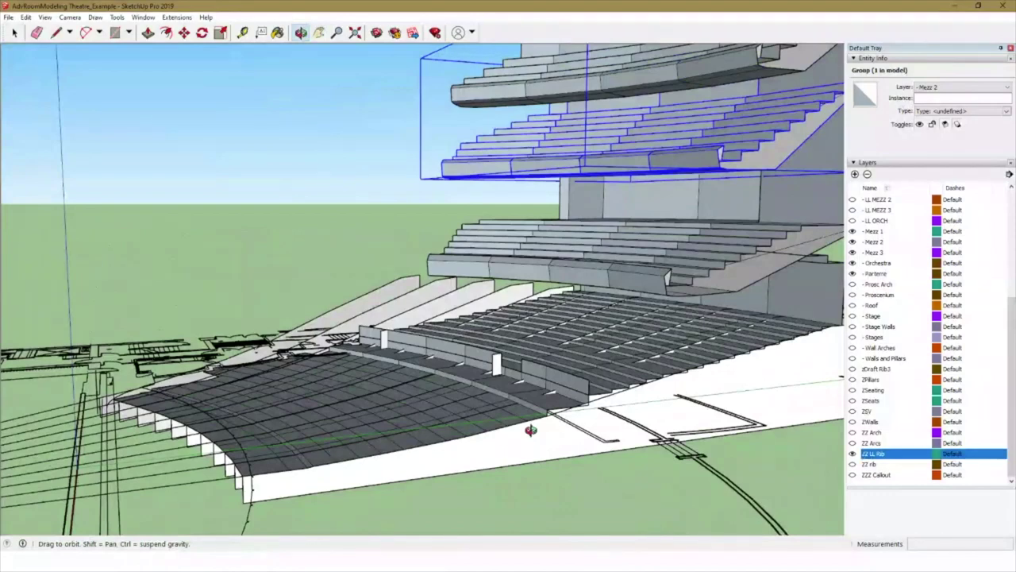
Examine how the floor ribs radiate from their common centre point behind the stage front
{"action": "scroll", "coordinate": [484, 387], "scroll_direction": "down", "scroll_amount": 5}
{"action": "middle_click_drag", "start_coordinate": [404, 406], "coordinate": [470, 438]}
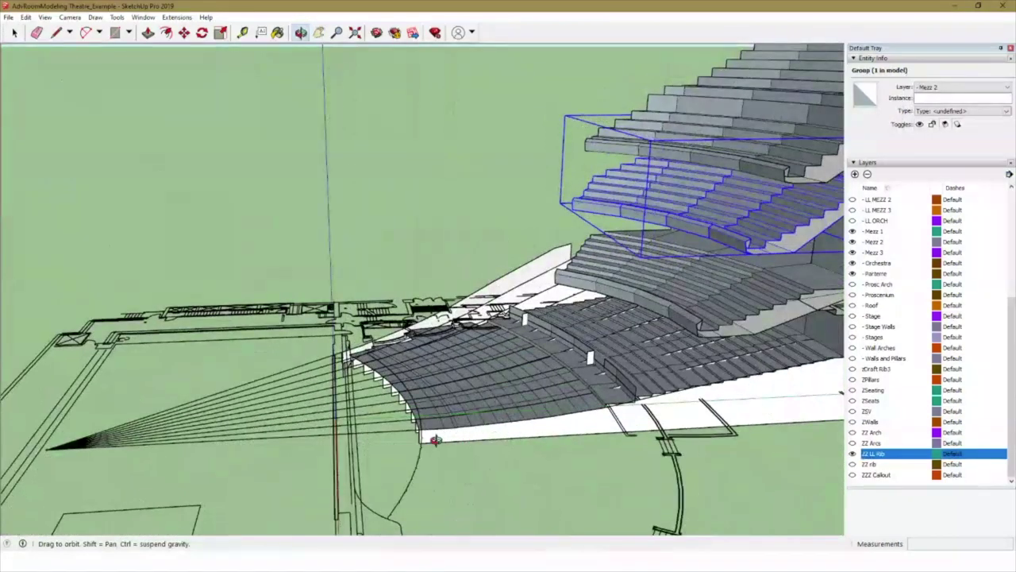
{"action": "middle_click_drag", "start_coordinate": [303, 389], "coordinate": [404, 433]}
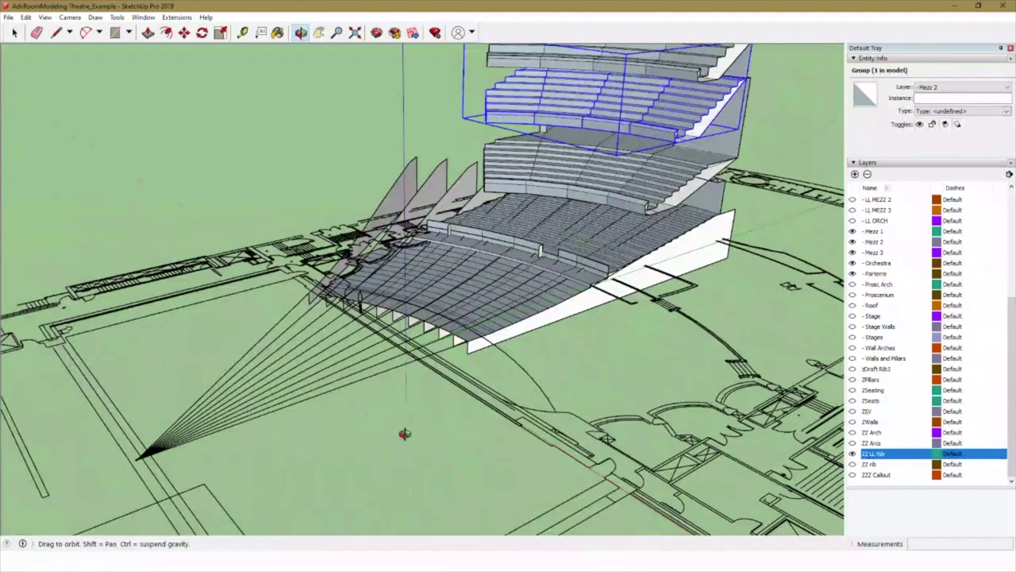
{"action": "mouse_move", "coordinate": [392, 363]}
{"action": "middle_mouse_down"}
{"action": "mouse_move", "coordinate": [362, 363]}
{"action": "mouse_move", "coordinate": [380, 359]}
{"action": "middle_mouse_up"}
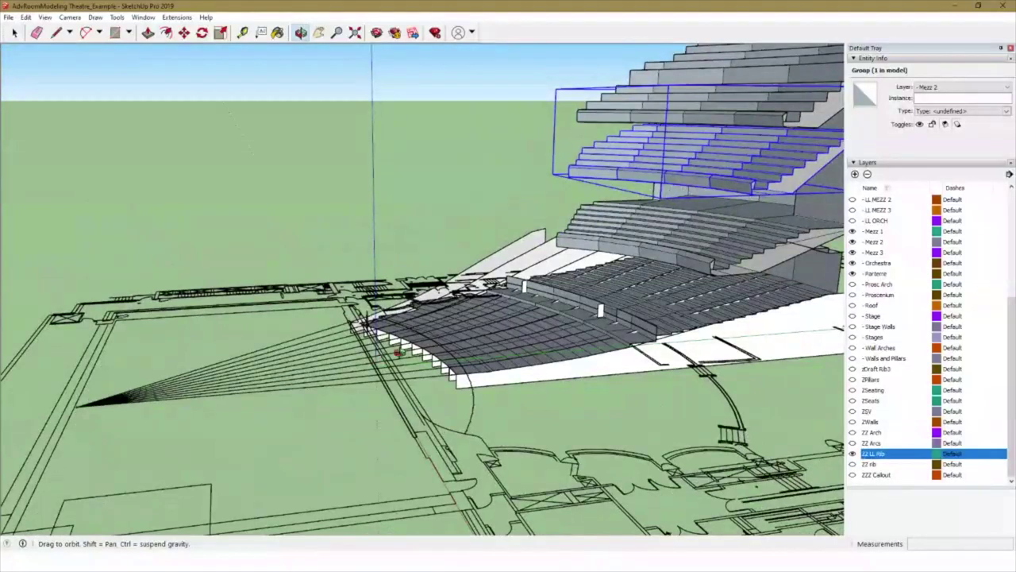
{"action": "mouse_move", "coordinate": [367, 323]}
{"action": "middle_mouse_down"}
{"action": "mouse_move", "coordinate": [519, 281]}
{"action": "mouse_move", "coordinate": [469, 342]}
{"action": "mouse_move", "coordinate": [486, 341]}
{"action": "mouse_move", "coordinate": [356, 323]}
{"action": "middle_mouse_up"}
{"action": "scroll", "coordinate": [520, 281], "scroll_direction": "down", "scroll_amount": 2}
Show the ZZZ Callout layer to read the training reference, and hide it again
{"action": "left_click", "coordinate": [853, 475]}
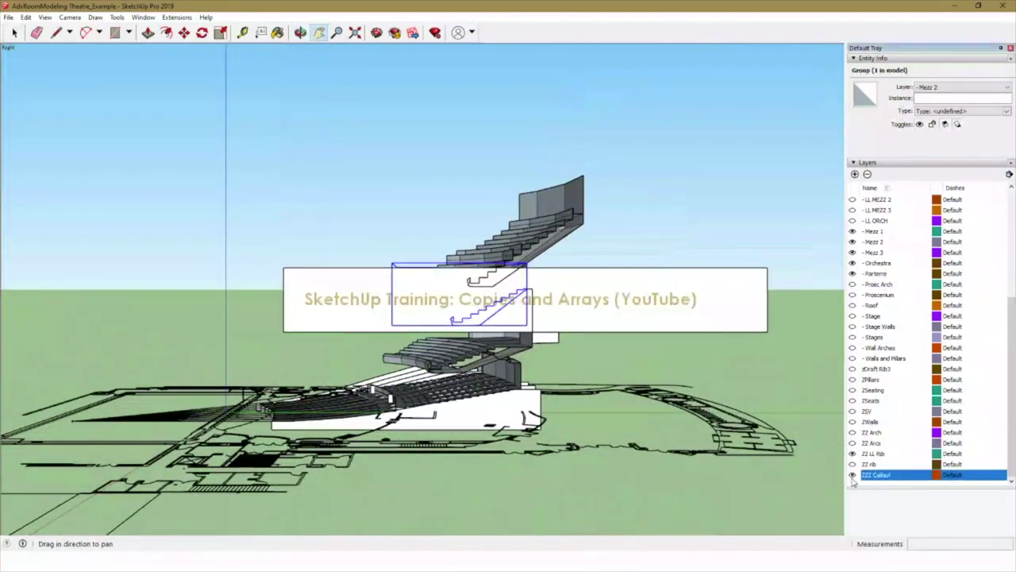
{"action": "left_click_drag", "start_coordinate": [695, 419], "coordinate": [687, 372]}
{"action": "key", "text": "space"}
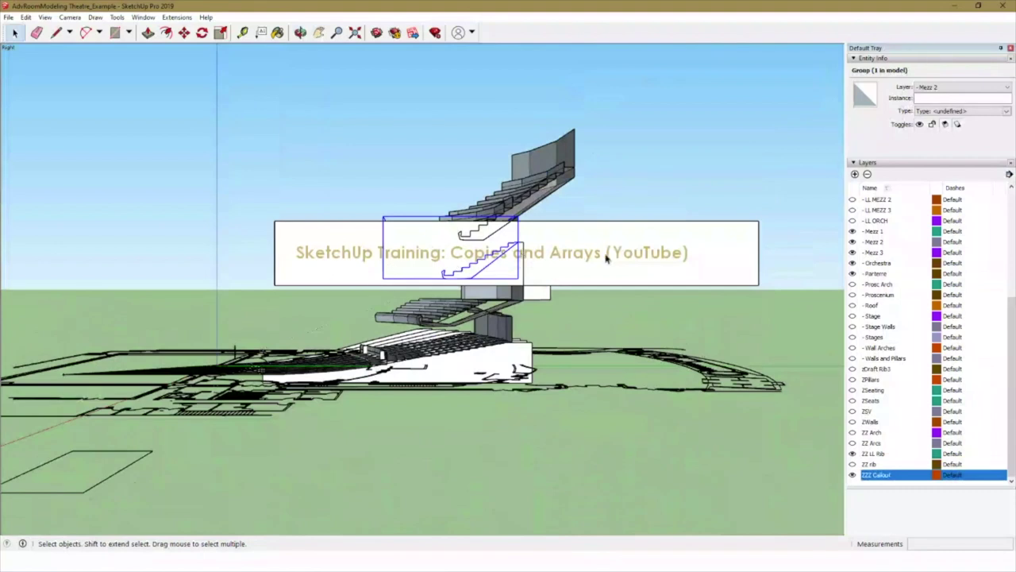
{"action": "left_click", "coordinate": [852, 474]}
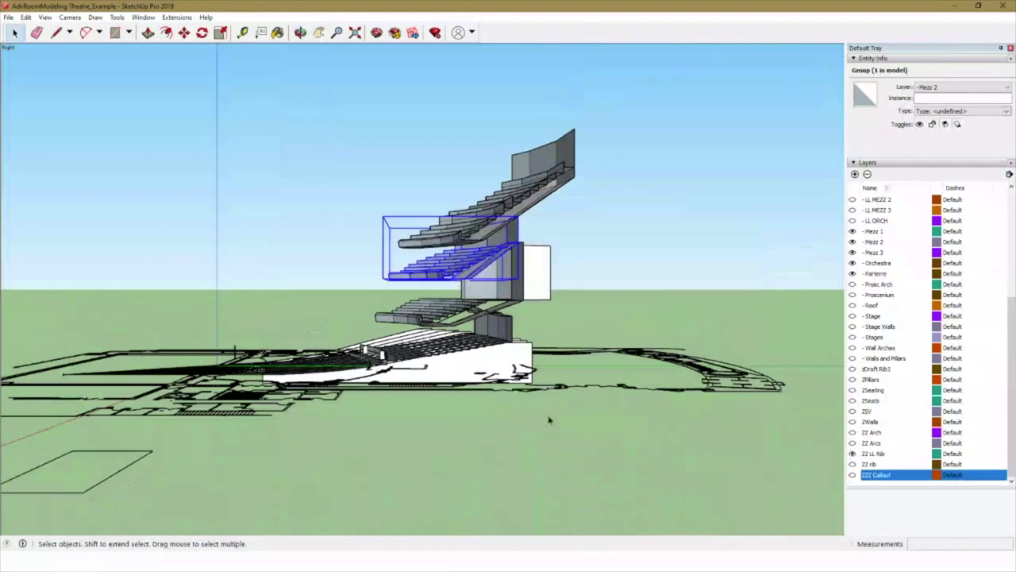
View the radial ribs from above once more and hide the ZZ LL Rib layer
{"action": "middle_click_drag", "start_coordinate": [294, 319], "coordinate": [303, 440]}
{"action": "scroll", "coordinate": [320, 410], "scroll_direction": "up", "scroll_amount": 6}
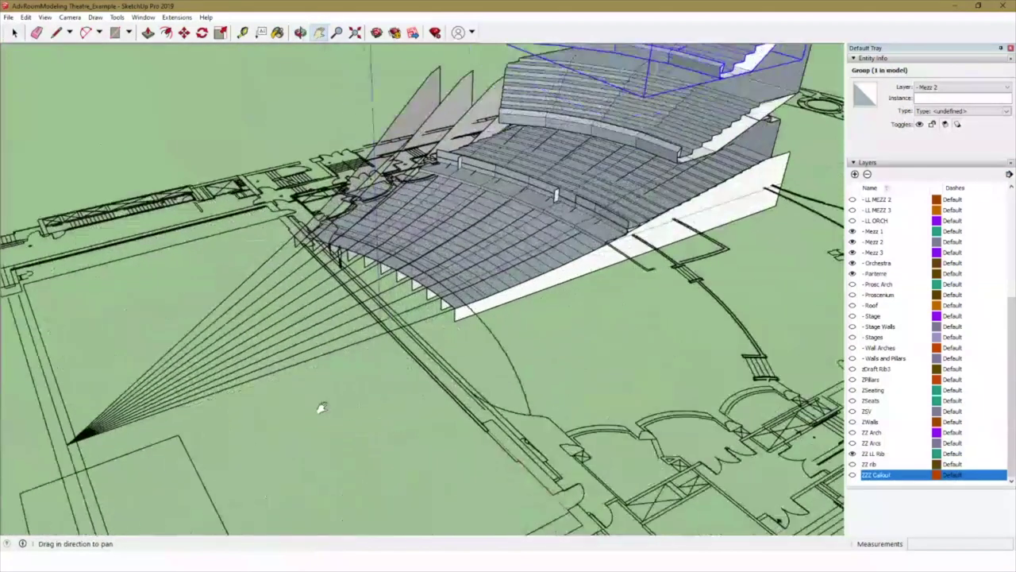
{"action": "left_click_drag", "start_coordinate": [423, 324], "coordinate": [366, 416]}
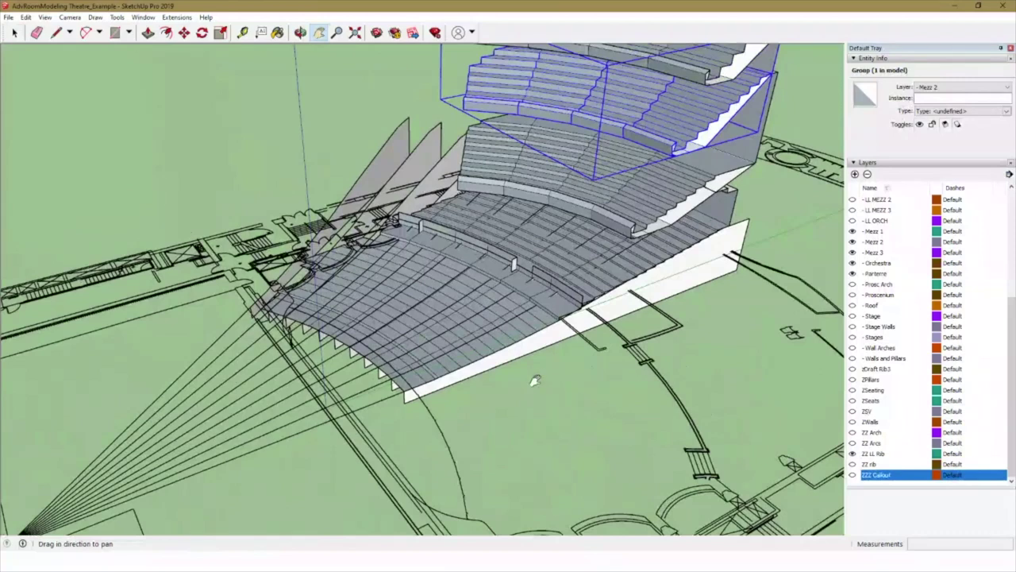
{"action": "left_click", "coordinate": [853, 453]}
{"action": "scroll", "coordinate": [860, 268], "scroll_direction": "up", "scroll_amount": 2}
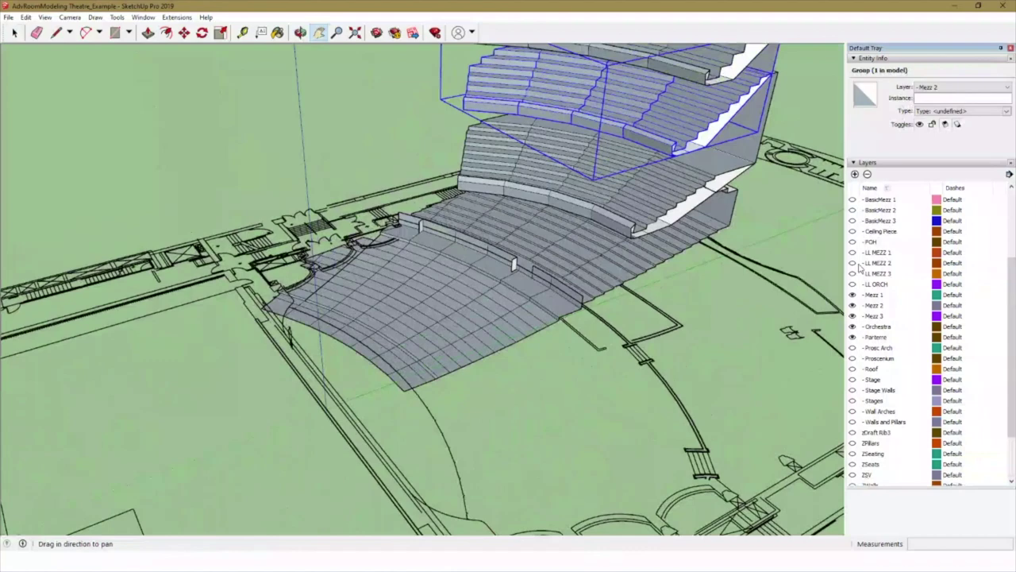
Show the simplified floor layers LL MEZZ 1, LL MEZZ 2 and LL MEZZ 3
{"action": "left_click", "coordinate": [852, 252]}
{"action": "left_click", "coordinate": [853, 262]}
{"action": "left_click", "coordinate": [853, 273]}
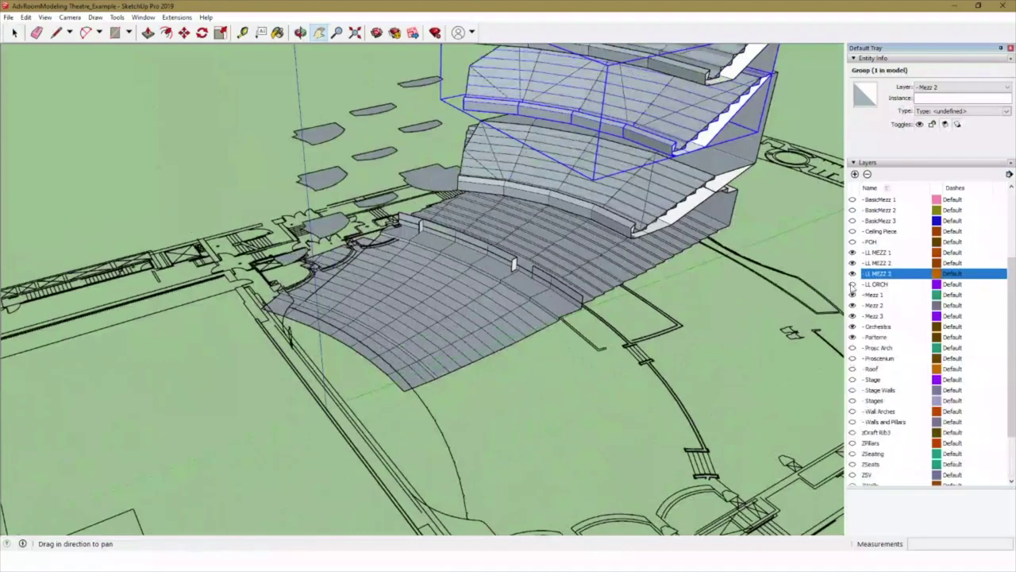
Hide the Mezz 1 layer and compare its simplified floor surface with the detailed stepped tiers above
{"action": "left_click", "coordinate": [853, 295]}
{"action": "left_click_drag", "start_coordinate": [800, 226], "coordinate": [598, 379]}
{"action": "middle_click_drag", "start_coordinate": [598, 379], "coordinate": [525, 303]}
{"action": "scroll", "coordinate": [470, 256], "scroll_direction": "up", "scroll_amount": 5}
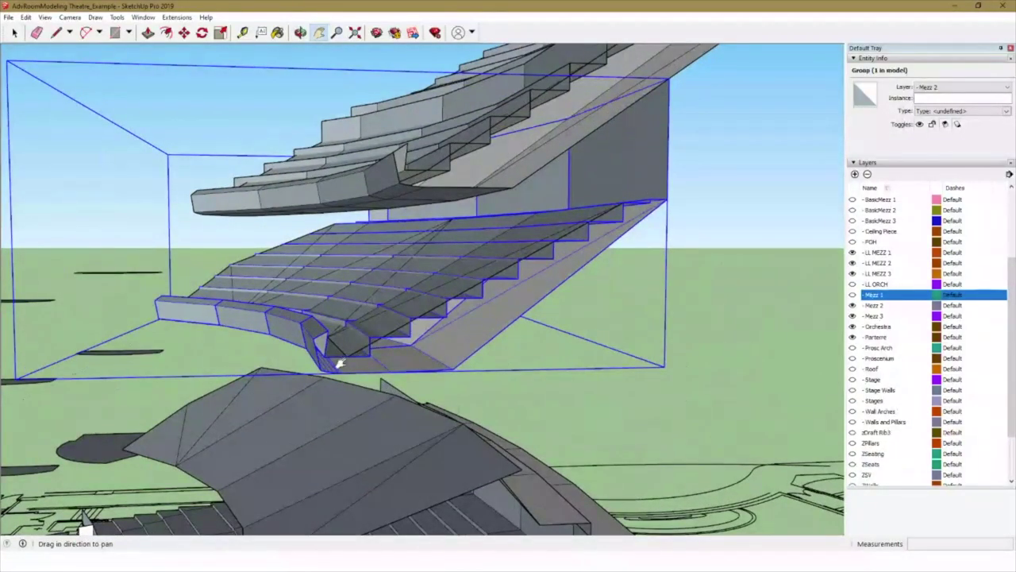
{"action": "scroll", "coordinate": [492, 267], "scroll_direction": "down", "scroll_amount": 4}
{"action": "left_click_drag", "start_coordinate": [497, 331], "coordinate": [585, 256]}
{"action": "middle_click_drag", "start_coordinate": [585, 255], "coordinate": [561, 343]}
{"action": "key", "text": "space"}
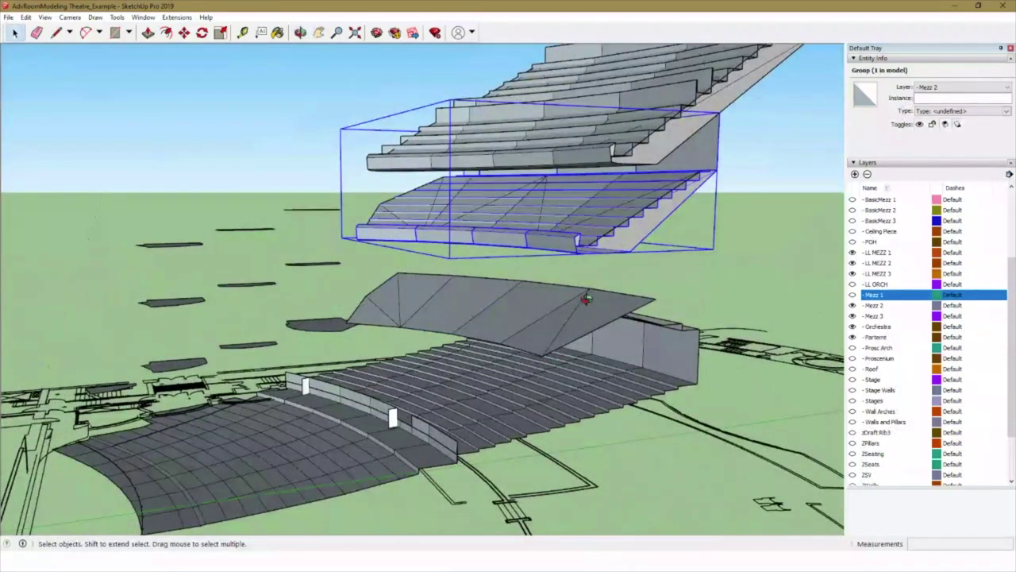
Select the simplified LL MEZZ 1 floor group to check its layer
{"action": "left_click", "coordinate": [661, 278]}
{"action": "left_click", "coordinate": [568, 326]}
{"action": "left_click", "coordinate": [639, 306]}
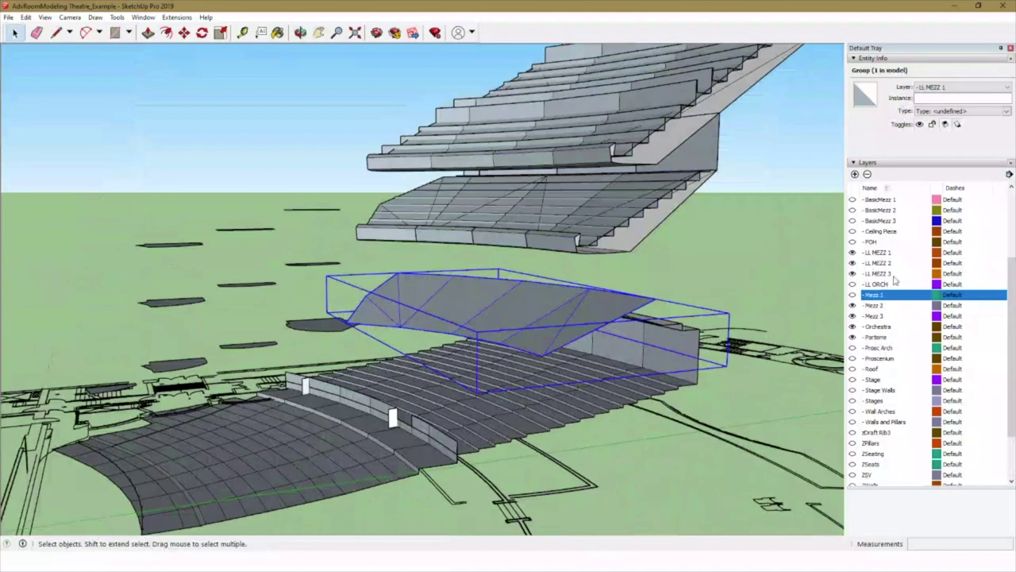
Show the LL ORCH and Mezz 1 layers and clear the group selection
{"action": "scroll", "coordinate": [895, 278], "scroll_direction": "down", "scroll_amount": 2}
{"action": "scroll", "coordinate": [557, 358], "scroll_direction": "down", "scroll_amount": 3}
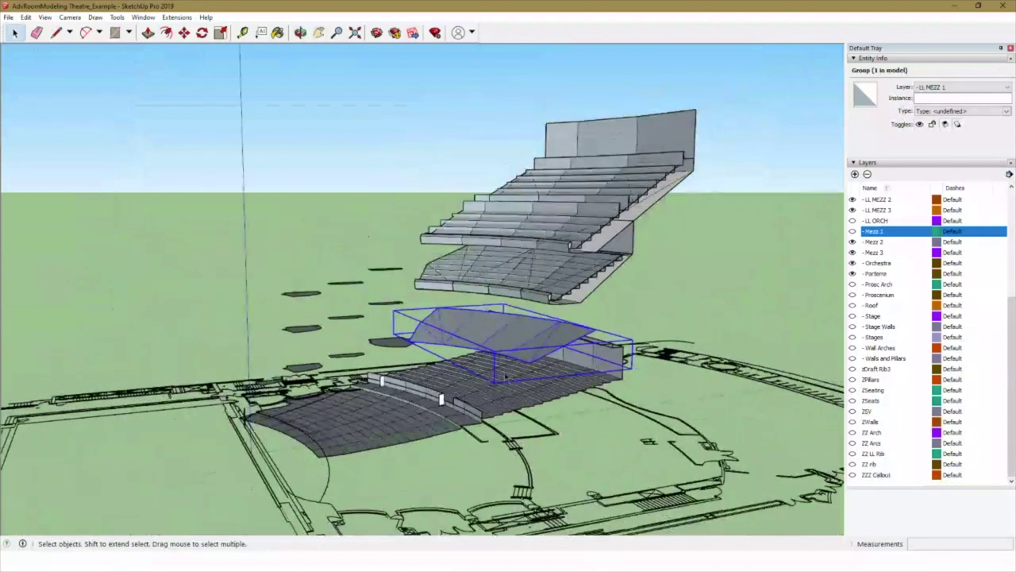
{"action": "scroll", "coordinate": [874, 329], "scroll_direction": "up", "scroll_amount": 3}
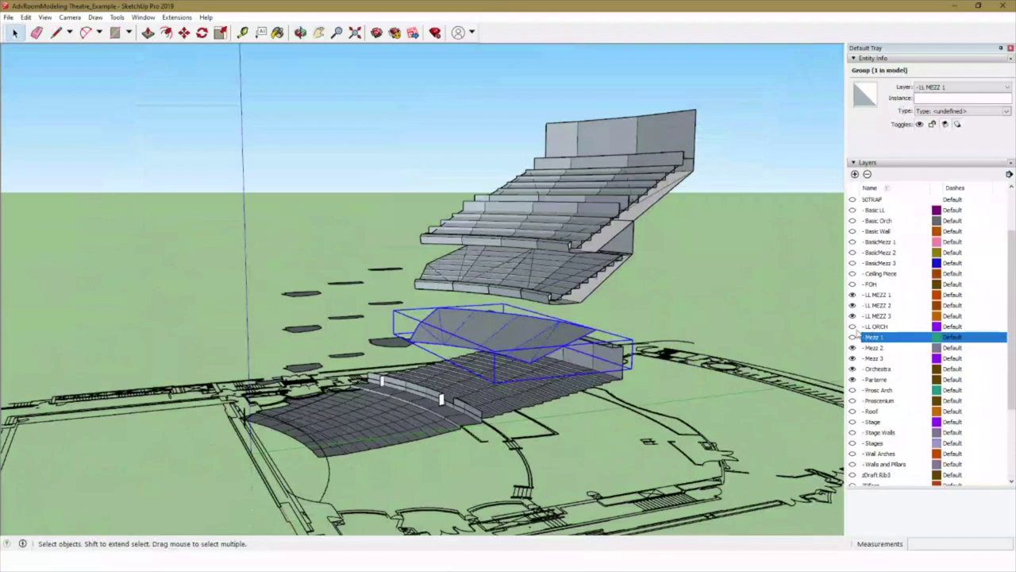
{"action": "scroll", "coordinate": [857, 334], "scroll_direction": "down", "scroll_amount": 1}
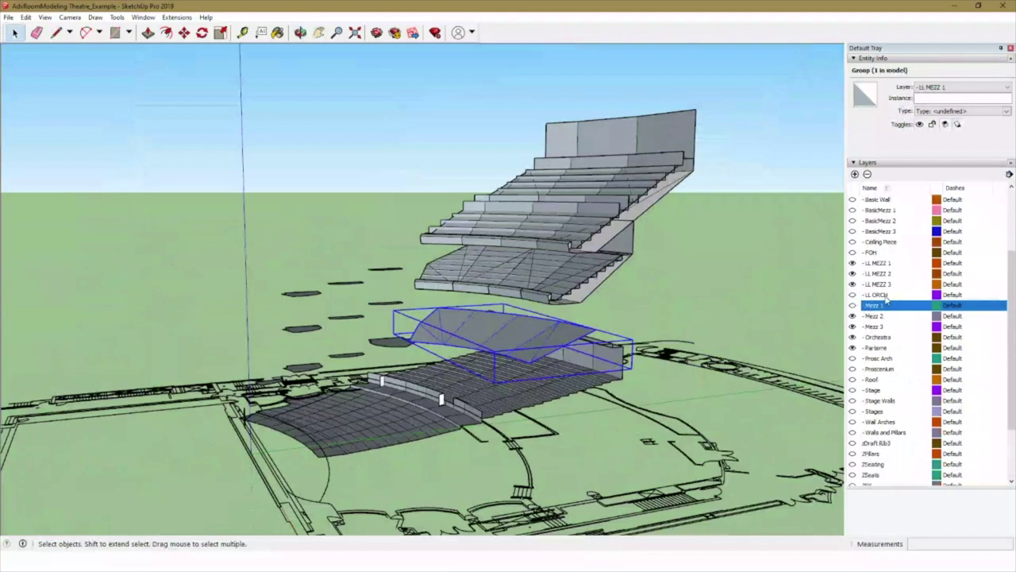
{"action": "left_click", "coordinate": [881, 295]}
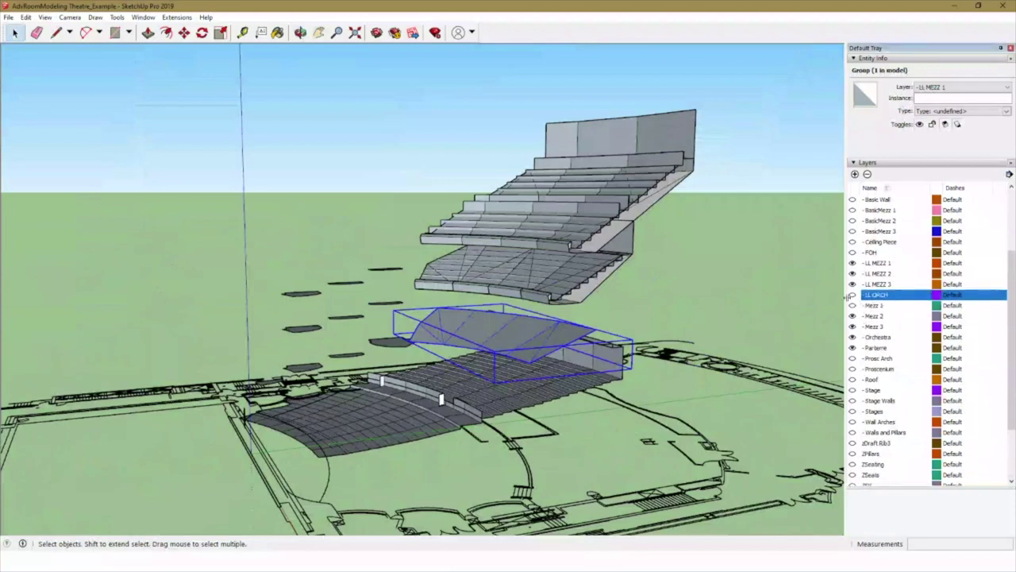
{"action": "left_click", "coordinate": [853, 305]}
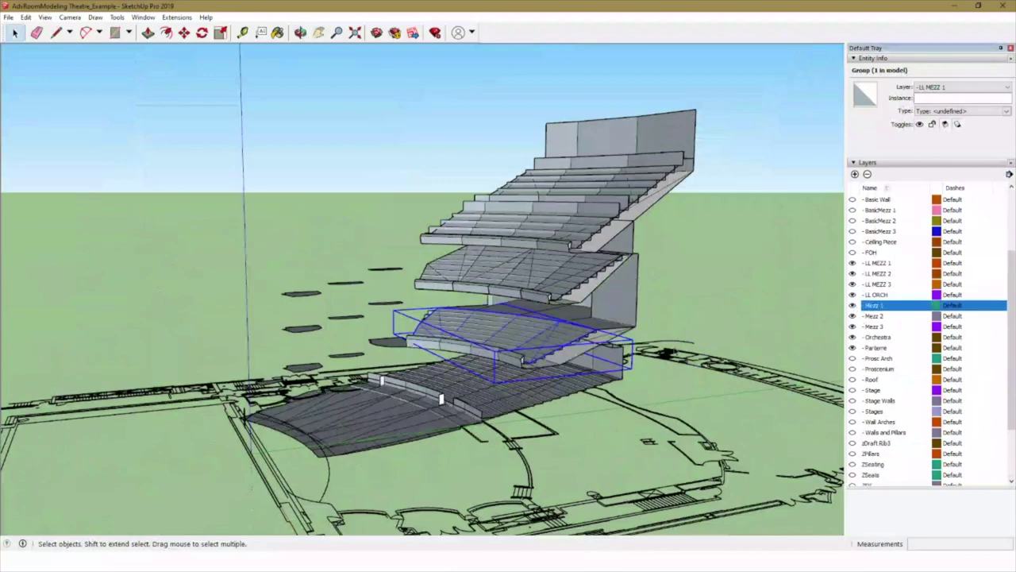
{"action": "left_click", "coordinate": [717, 274]}
Show the Stage Walls, Stage, Roof and Proscenium layers around the seating
{"action": "left_click", "coordinate": [874, 359]}
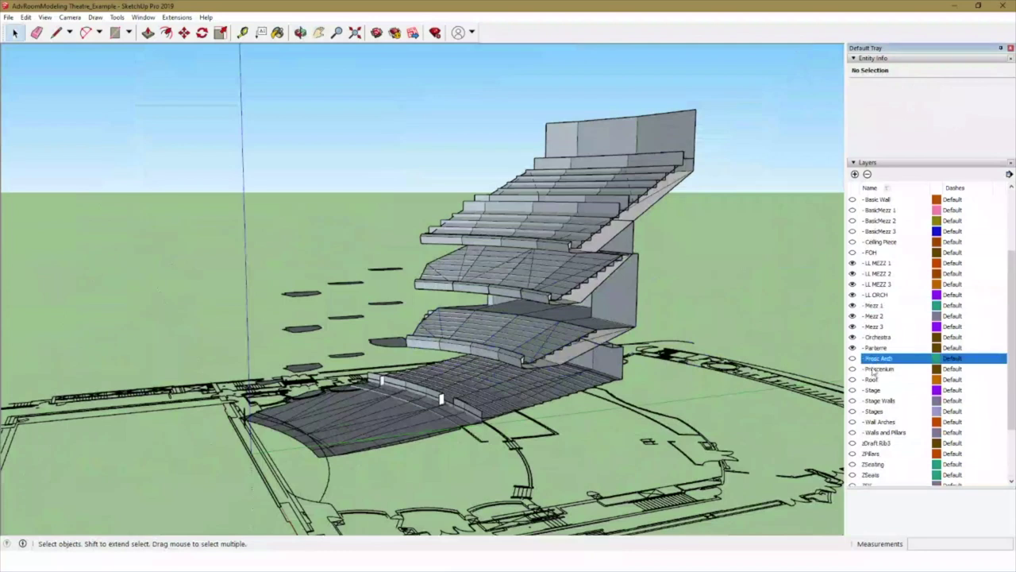
{"action": "left_click", "coordinate": [873, 390], "text": "shift"}
{"action": "left_click", "coordinate": [853, 401]}
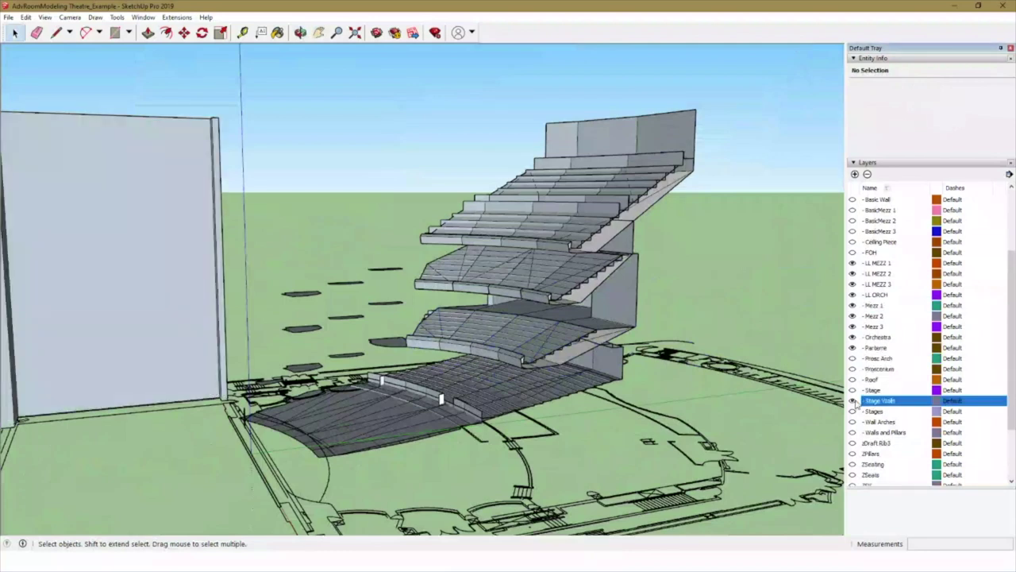
{"action": "left_click", "coordinate": [853, 390]}
{"action": "left_click", "coordinate": [854, 369]}
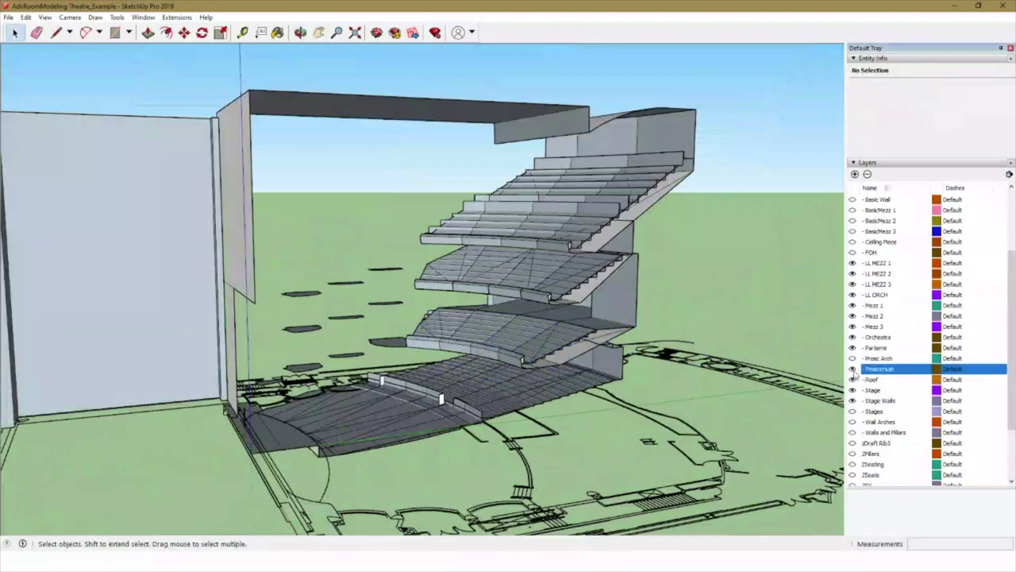
Show the FOH and Ceiling Piece layers and view the ceiling petals together with the seating tiers
{"action": "left_click", "coordinate": [853, 253]}
{"action": "left_click", "coordinate": [853, 241]}
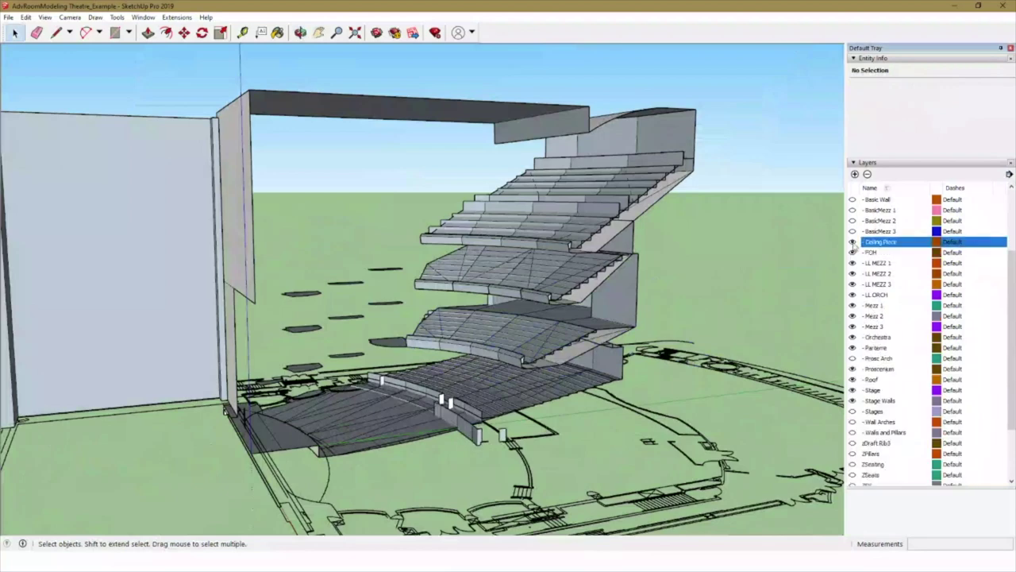
{"action": "middle_click_drag", "start_coordinate": [659, 309], "coordinate": [429, 318]}
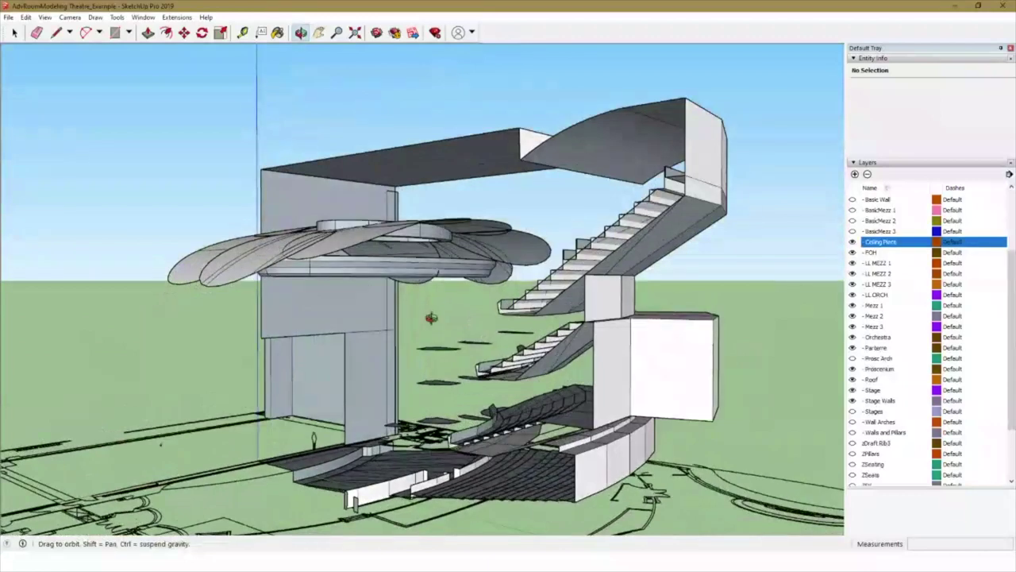
{"action": "scroll", "coordinate": [417, 278], "scroll_direction": "up", "scroll_amount": 5}
{"action": "scroll", "coordinate": [418, 278], "scroll_direction": "down", "scroll_amount": 8}
{"action": "middle_click_drag", "start_coordinate": [556, 302], "coordinate": [524, 409]}
{"action": "scroll", "coordinate": [902, 243], "scroll_direction": "up", "scroll_amount": 3}
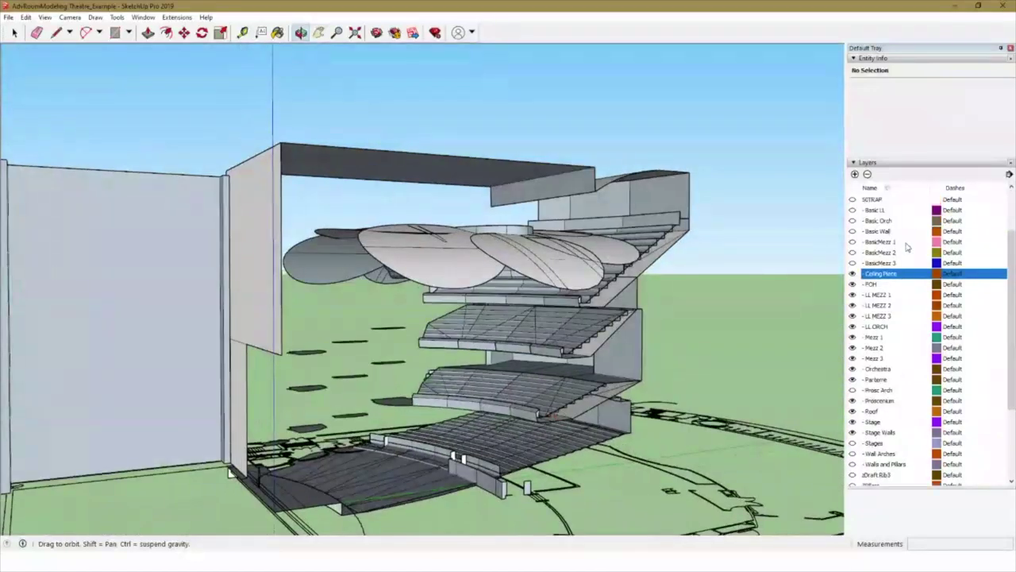
Hide the 00GP ground plan layer and view the seating model without the plan linework
{"action": "left_click", "coordinate": [854, 210]}
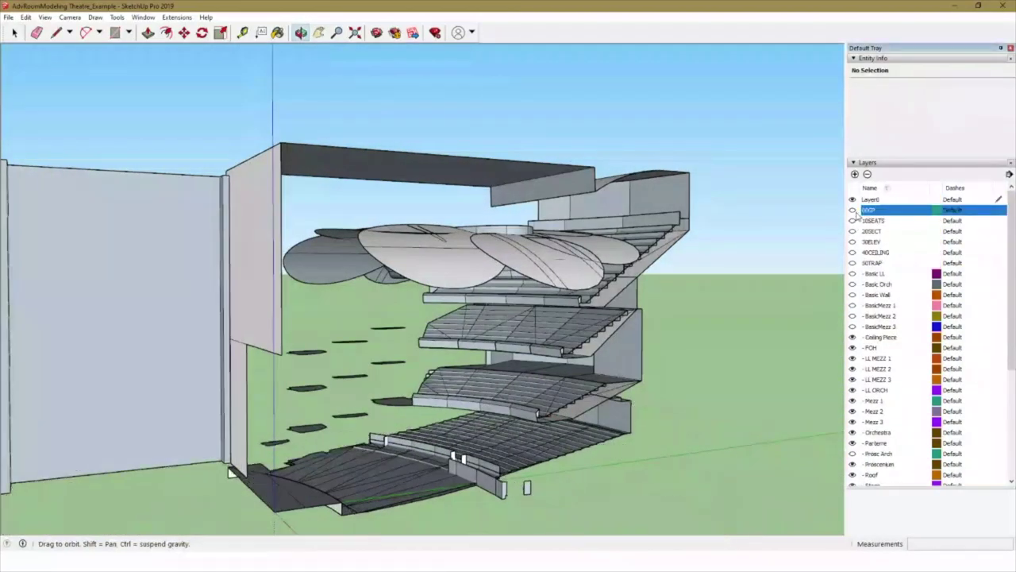
{"action": "key", "text": "space"}
{"action": "middle_click_drag", "start_coordinate": [726, 371], "coordinate": [601, 379]}
{"action": "scroll", "coordinate": [583, 354], "scroll_direction": "up", "scroll_amount": 2}
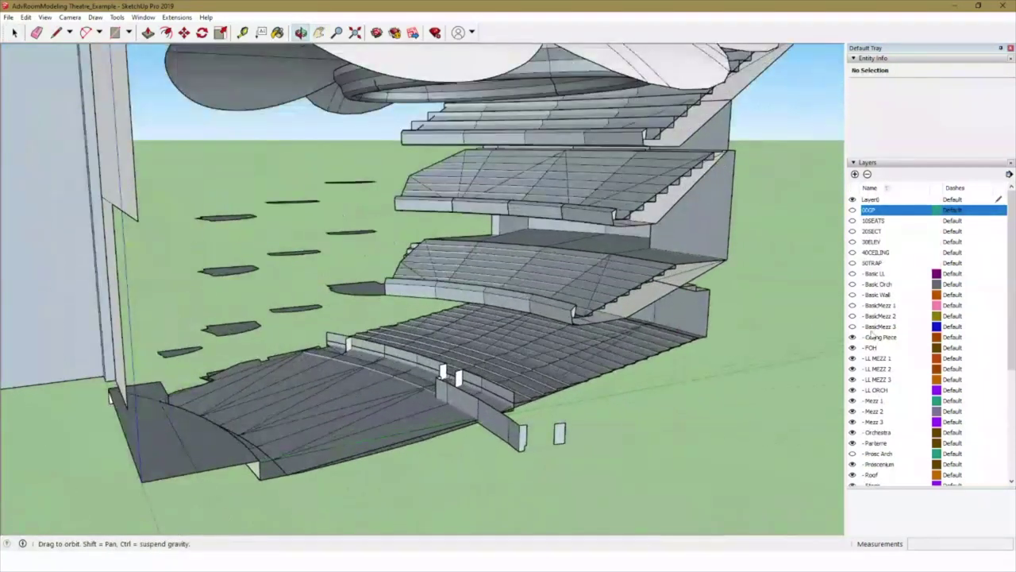
Show the Basic Wall layer and view the whole theatre model from the side
{"action": "left_click", "coordinate": [852, 295]}
{"action": "scroll", "coordinate": [746, 317], "scroll_direction": "down", "scroll_amount": 3}
{"action": "middle_click_drag", "start_coordinate": [622, 297], "coordinate": [608, 361], "text": "shift"}
{"action": "middle_click_drag", "start_coordinate": [587, 399], "coordinate": [570, 362]}
{"action": "scroll", "coordinate": [664, 379], "scroll_direction": "up", "scroll_amount": 2}
{"action": "scroll", "coordinate": [664, 378], "scroll_direction": "down", "scroll_amount": 1}
Export the model to SOUNDVISION format as a text file named Theatre Model.txt
{"action": "left_click", "coordinate": [179, 19]}
{"action": "mouse_move", "coordinate": [190, 30]}
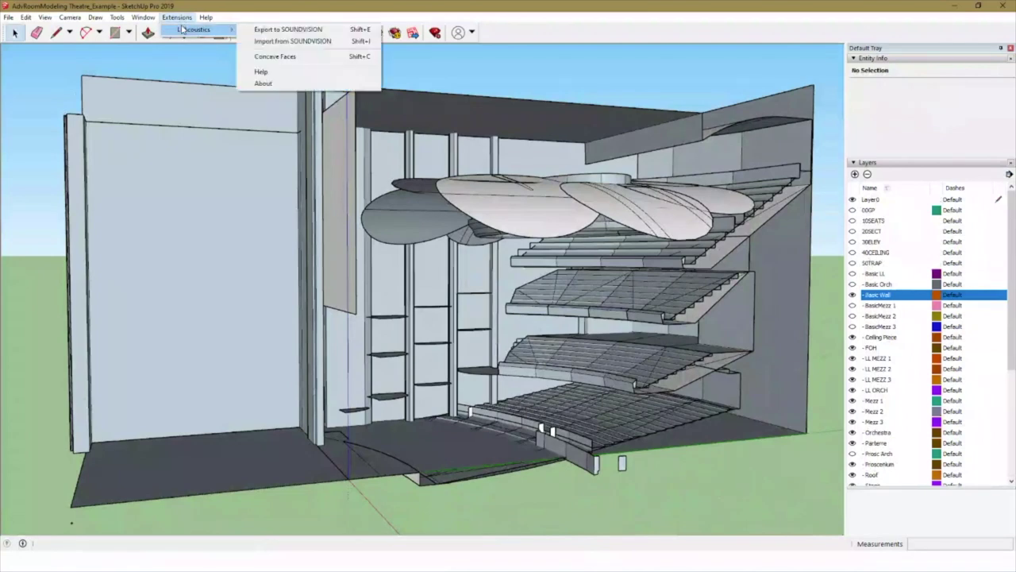
{"action": "left_click", "coordinate": [298, 32]}
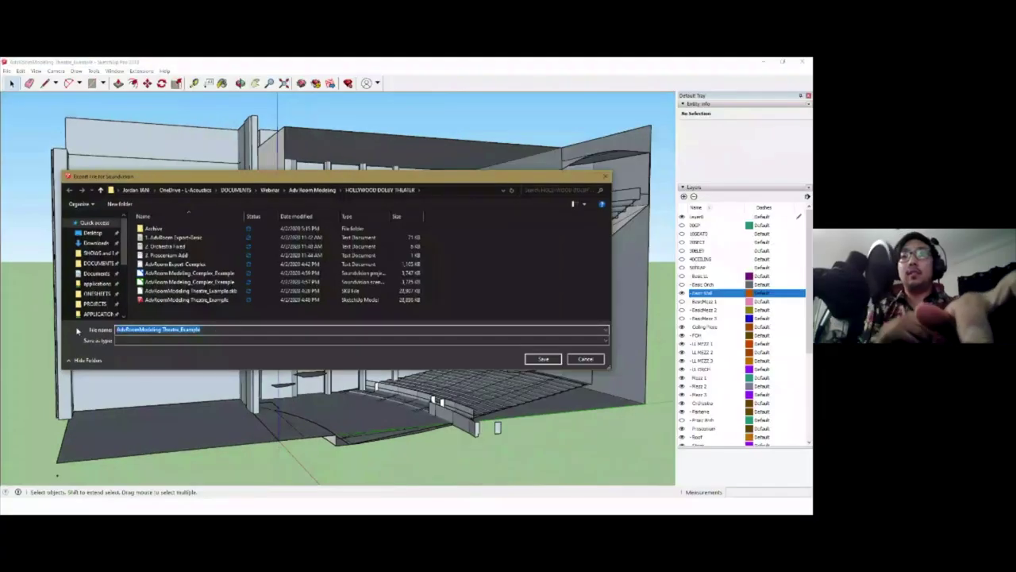
{"action": "type", "text": "Theat"}
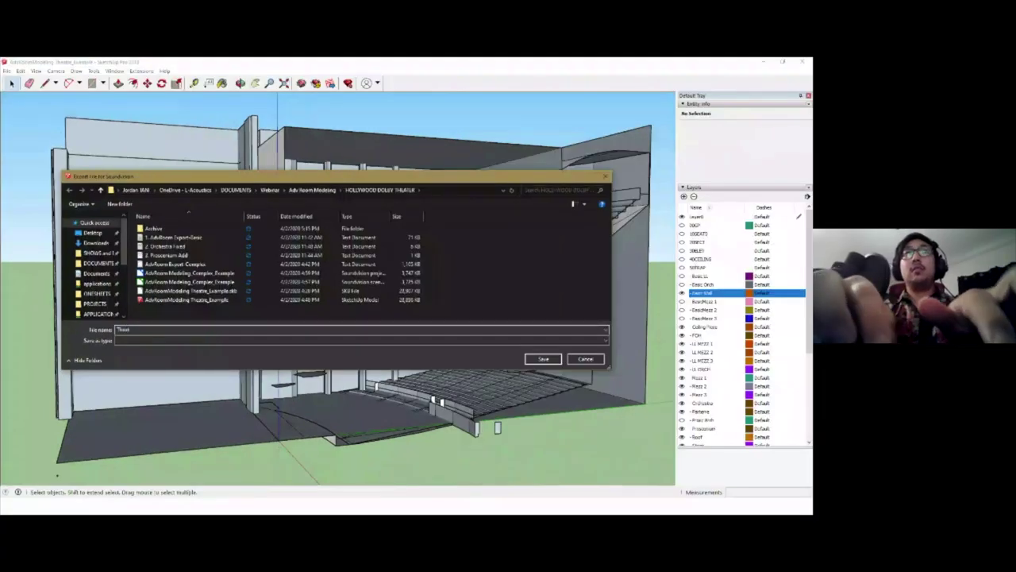
{"action": "type", "text": "re Model.txt"}
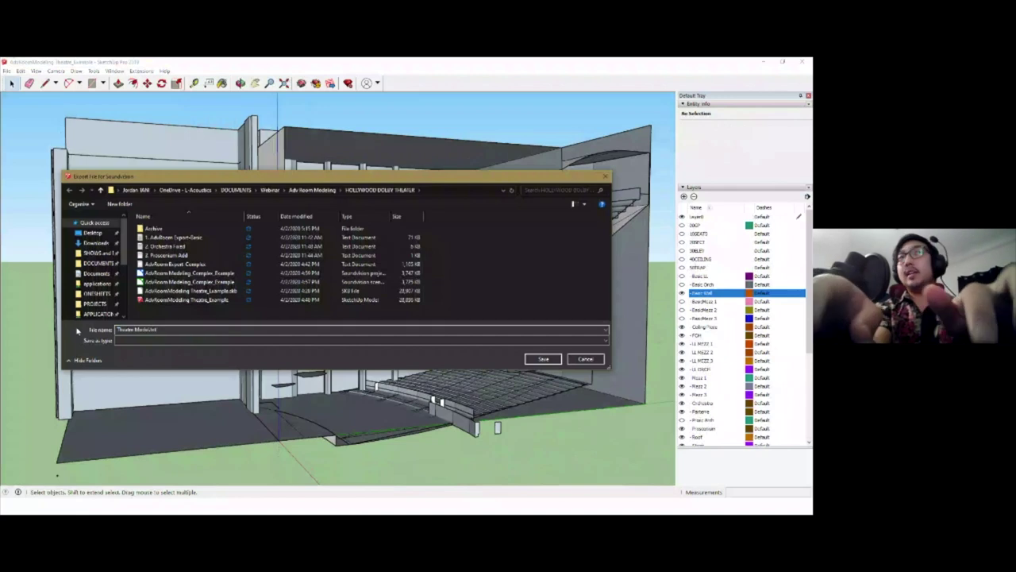
{"action": "key", "text": "Return"}
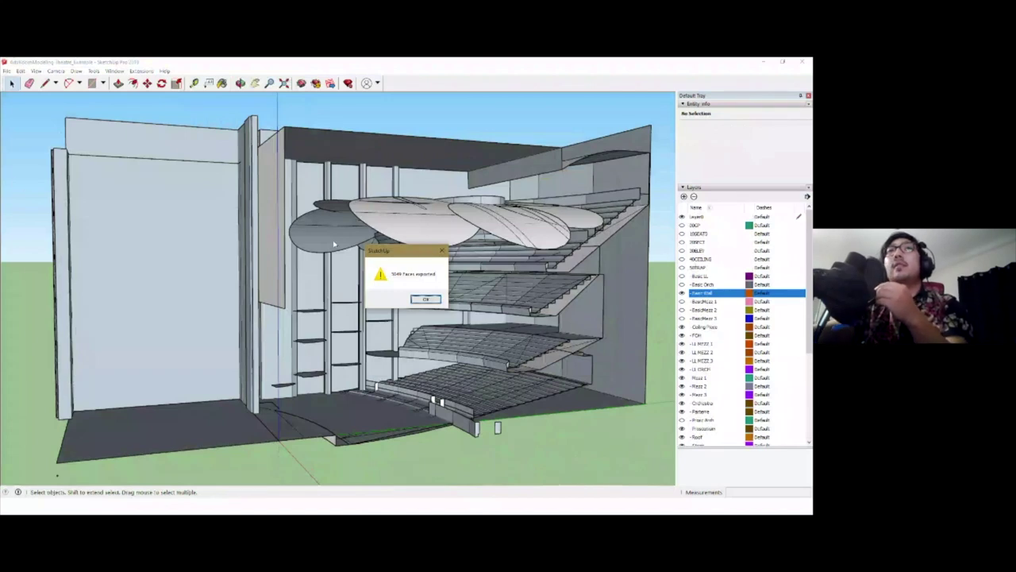
{"action": "left_click", "coordinate": [421, 300]}
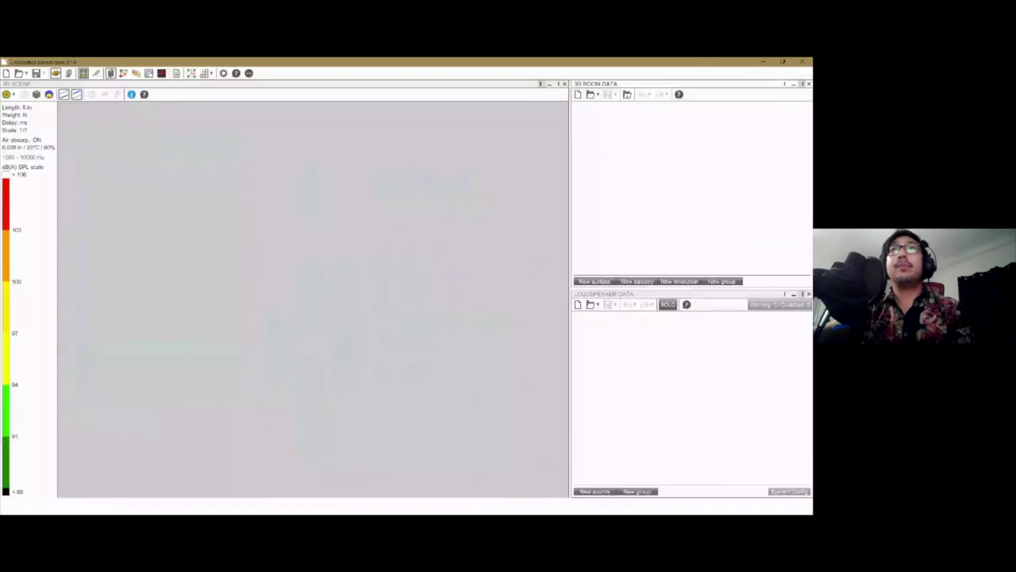
Switch to Soundvision and import the 1. AdvRoom Export-Basic text file as 3D room data
{"action": "left_click", "coordinate": [628, 94]}
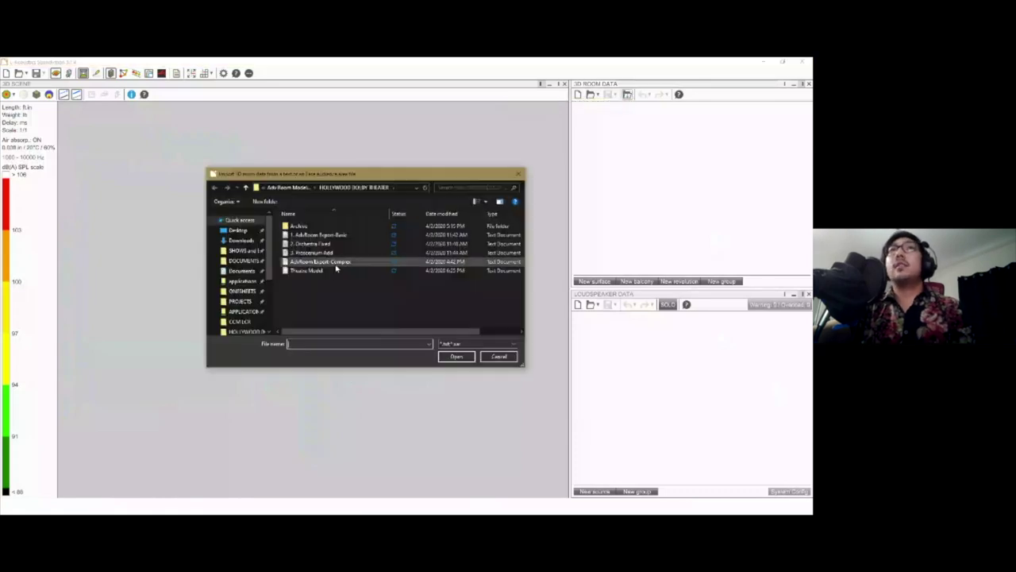
{"action": "left_click", "coordinate": [345, 236]}
{"action": "left_click", "coordinate": [448, 357]}
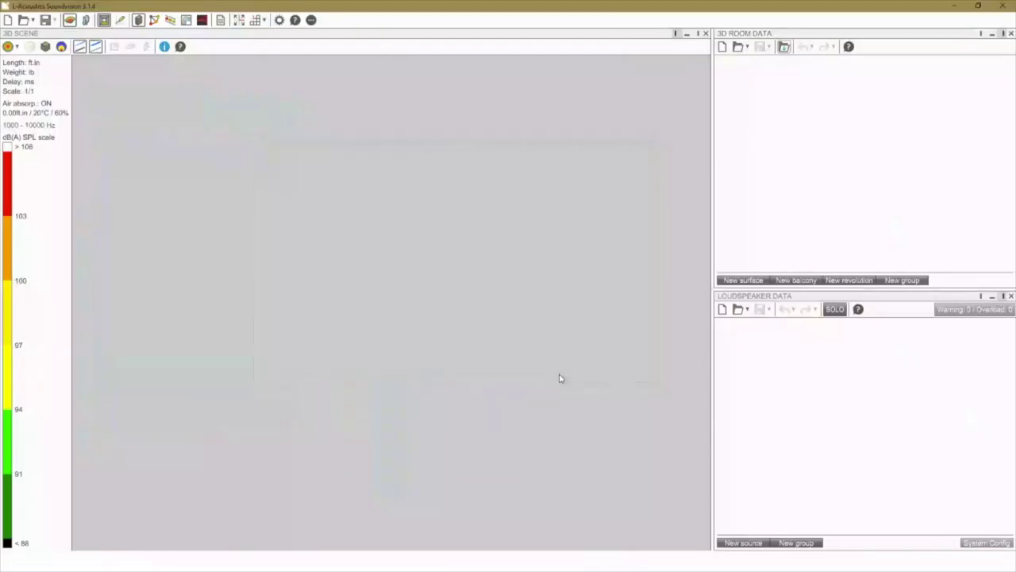
{"action": "right_click_drag", "start_coordinate": [517, 322], "coordinate": [492, 391]}
{"action": "left_click_drag", "start_coordinate": [492, 391], "coordinate": [543, 451]}
{"action": "scroll", "coordinate": [510, 407], "scroll_direction": "up", "scroll_amount": 2}
{"action": "scroll", "coordinate": [514, 416], "scroll_direction": "up", "scroll_amount": 2}
{"action": "scroll", "coordinate": [512, 413], "scroll_direction": "up", "scroll_amount": 1}
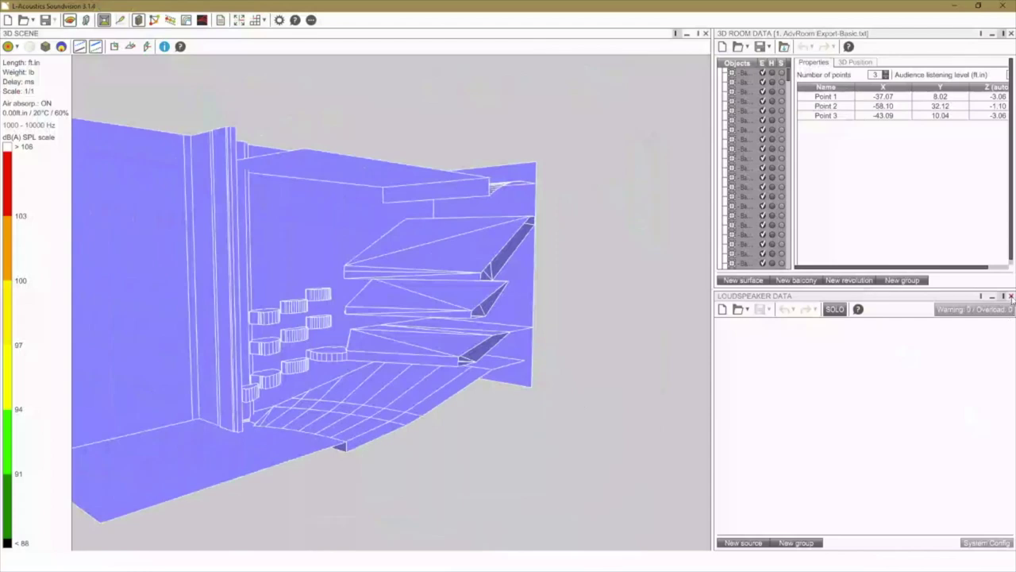
Close the loudspeaker data and widen the room data area to browse the full names of the imported objects
{"action": "left_click", "coordinate": [1011, 296]}
{"action": "left_click_drag", "start_coordinate": [713, 325], "coordinate": [592, 336]}
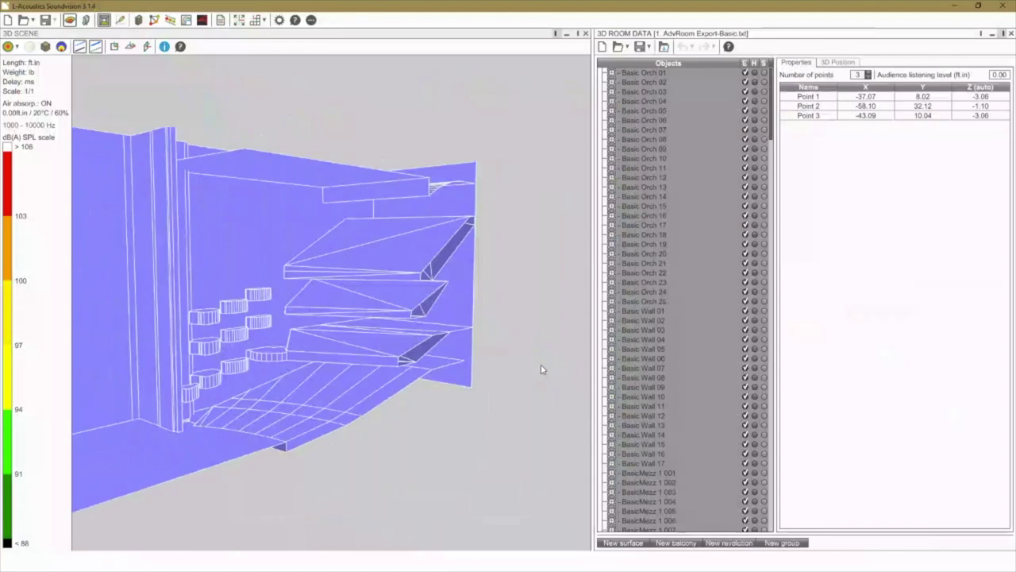
{"action": "left_click_drag", "start_coordinate": [513, 420], "coordinate": [534, 415]}
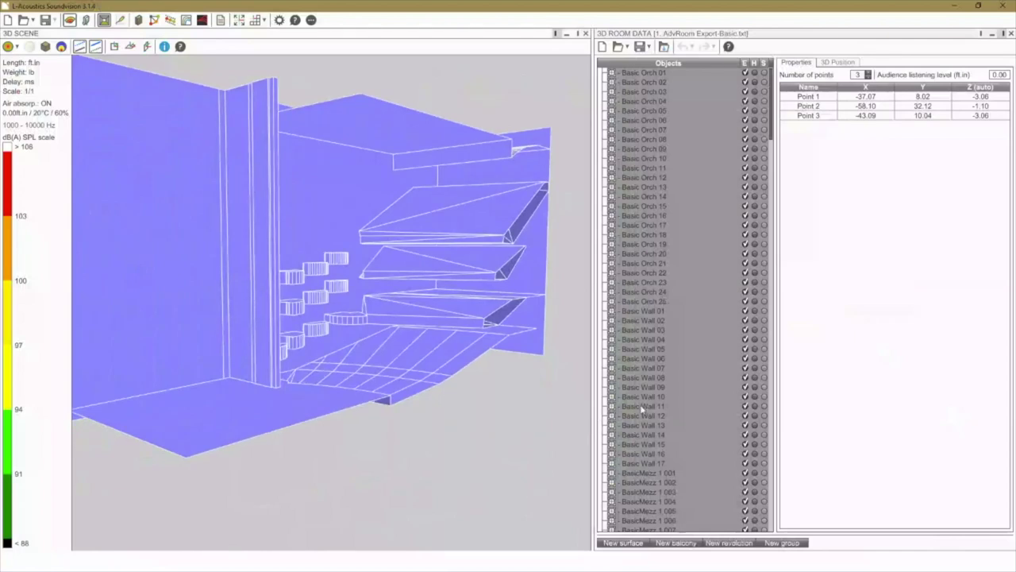
{"action": "scroll", "coordinate": [642, 407], "scroll_direction": "down", "scroll_amount": 20}
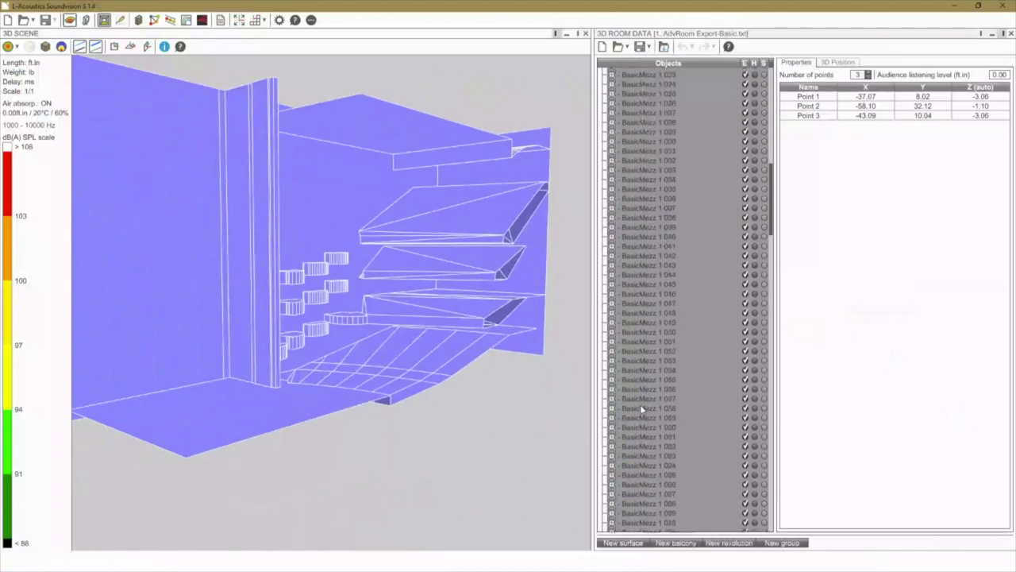
{"action": "scroll", "coordinate": [640, 405], "scroll_direction": "up", "scroll_amount": 20}
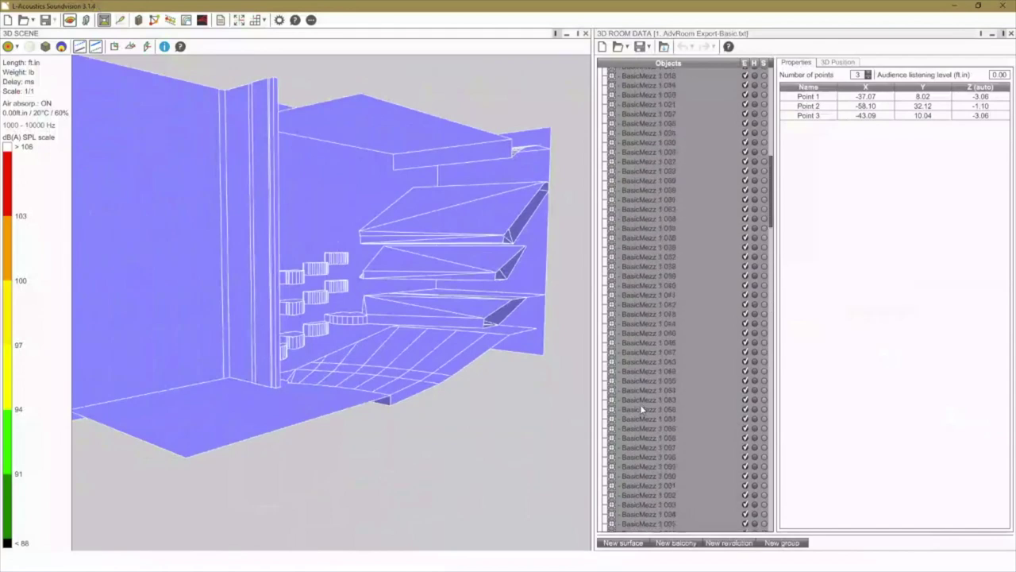
Create two new room data groups named Stages and Roof
{"action": "left_click", "coordinate": [782, 542]}
{"action": "type", "text": "Stages"}
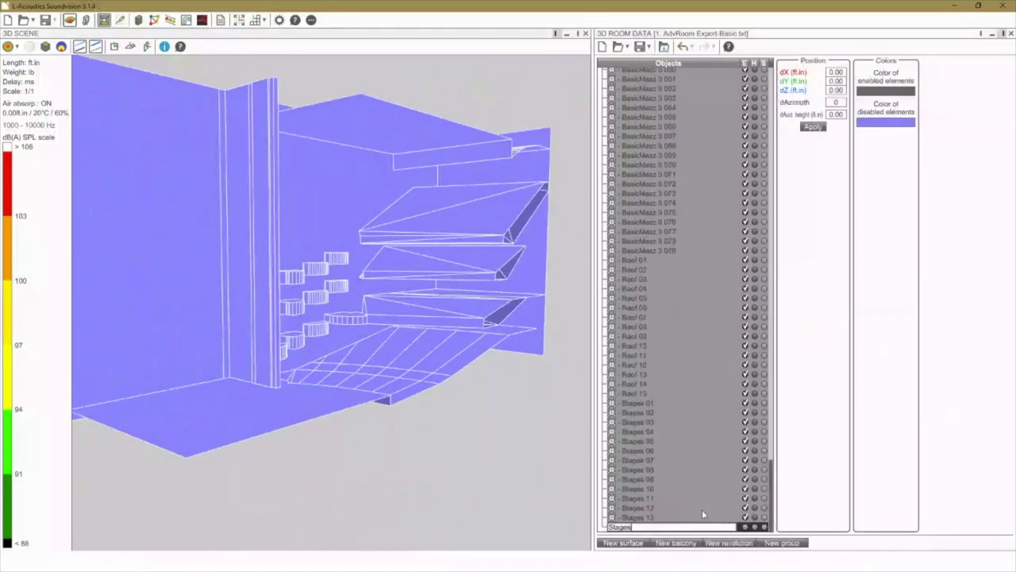
{"action": "key", "text": "Return"}
{"action": "left_click", "coordinate": [786, 544]}
{"action": "type", "text": "Roof"}
{"action": "key", "text": "Return"}
Move surfaces Stages 01 to 13 into the Stages group and Roof 01 to 15 into the Roof group
{"action": "left_click", "coordinate": [643, 508]}
{"action": "left_click", "coordinate": [640, 395], "text": "shift"}
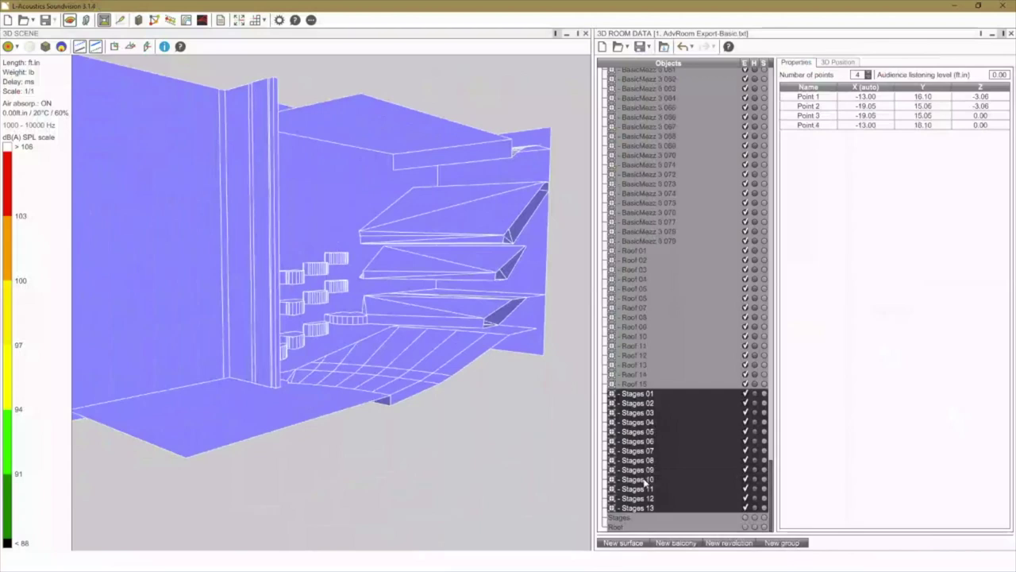
{"action": "left_click_drag", "start_coordinate": [640, 511], "coordinate": [627, 526]}
{"action": "left_click", "coordinate": [634, 374]}
{"action": "left_click", "coordinate": [644, 507], "text": "shift"}
Create a new room data group named mezz
{"action": "left_click", "coordinate": [782, 543]}
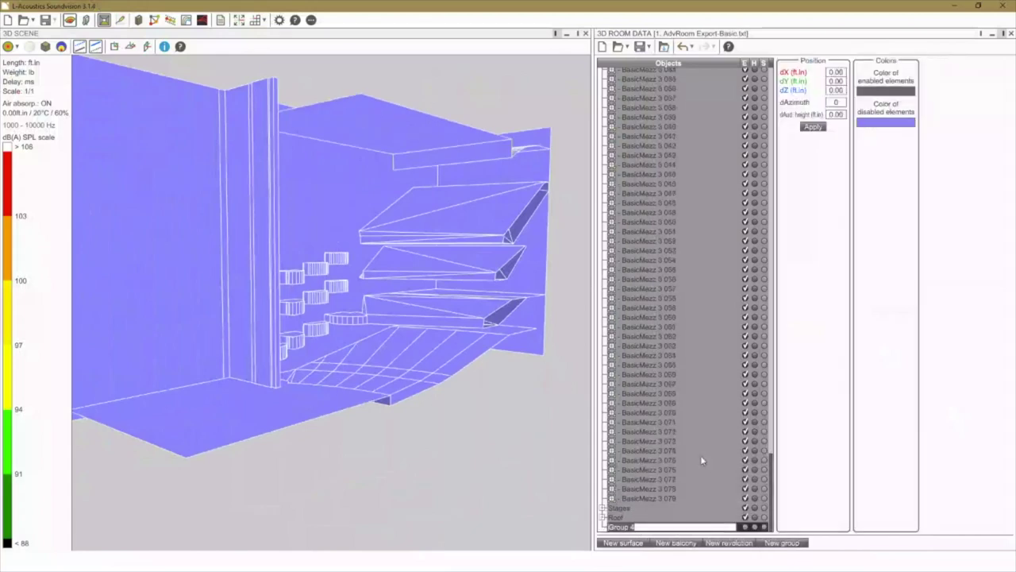
{"action": "type", "text": "Floo"}
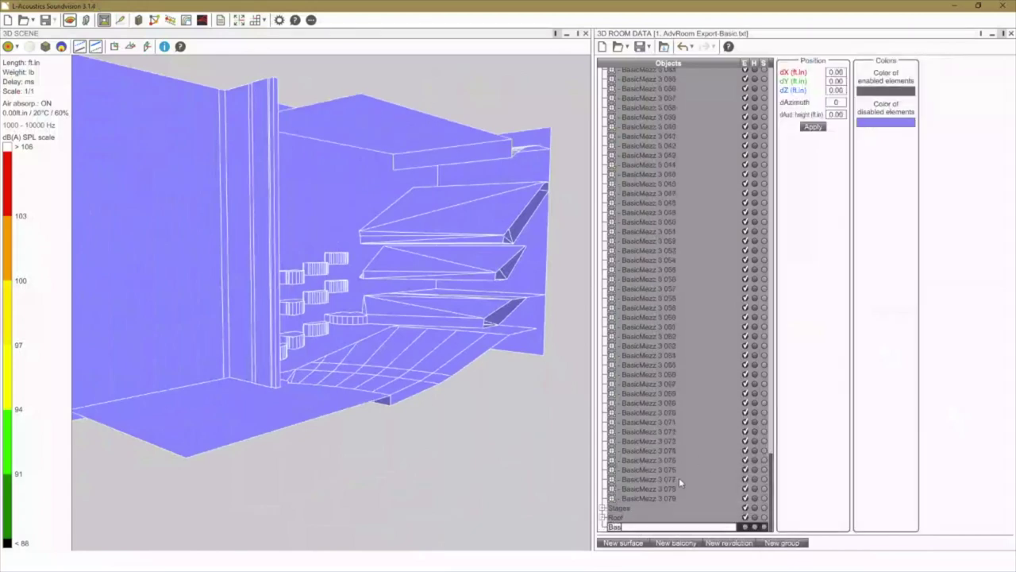
{"action": "key", "text": "BackSpace"}
{"action": "key", "text": "BackSpace"}
{"action": "key", "text": "BackSpace"}
{"action": "key", "text": "BackSpace"}
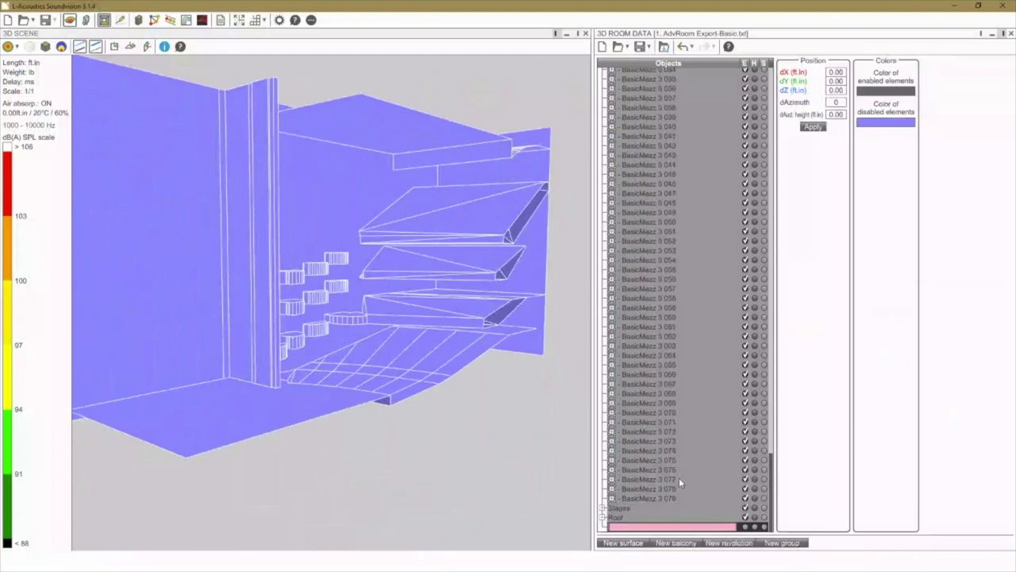
{"action": "type", "text": "mezz"}
{"action": "left_click", "coordinate": [708, 491]}
Move all BasicMezz surfaces, from BasicMezz 1 001 through BasicMezz 3 079, into the mezz group
{"action": "left_click", "coordinate": [688, 500]}
{"action": "scroll", "coordinate": [645, 356], "scroll_direction": "up", "scroll_amount": 20}
{"action": "scroll", "coordinate": [649, 357], "scroll_direction": "up", "scroll_amount": 10}
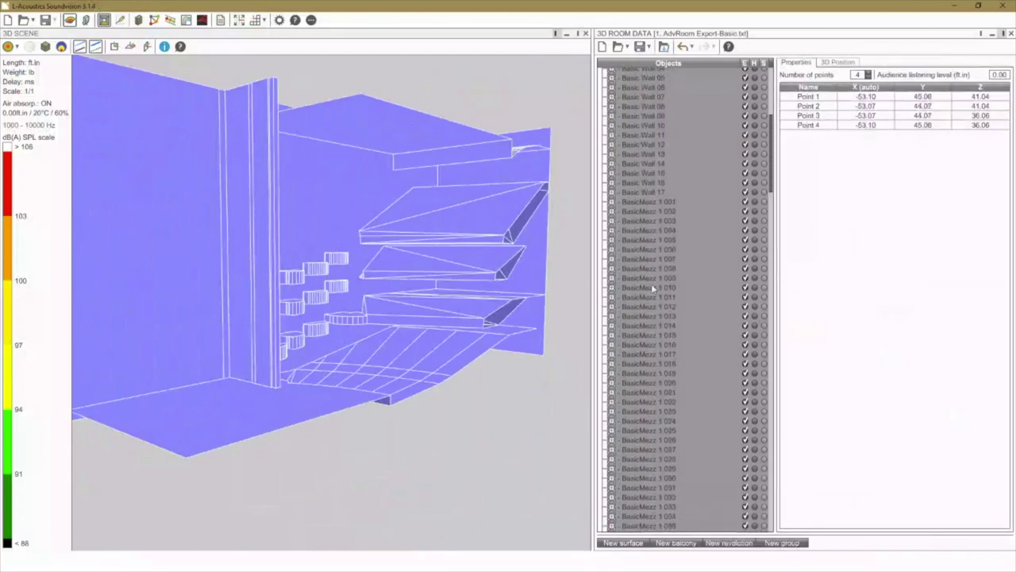
{"action": "left_click", "coordinate": [647, 203], "text": "shift"}
{"action": "scroll", "coordinate": [649, 277], "scroll_direction": "down", "scroll_amount": 20}
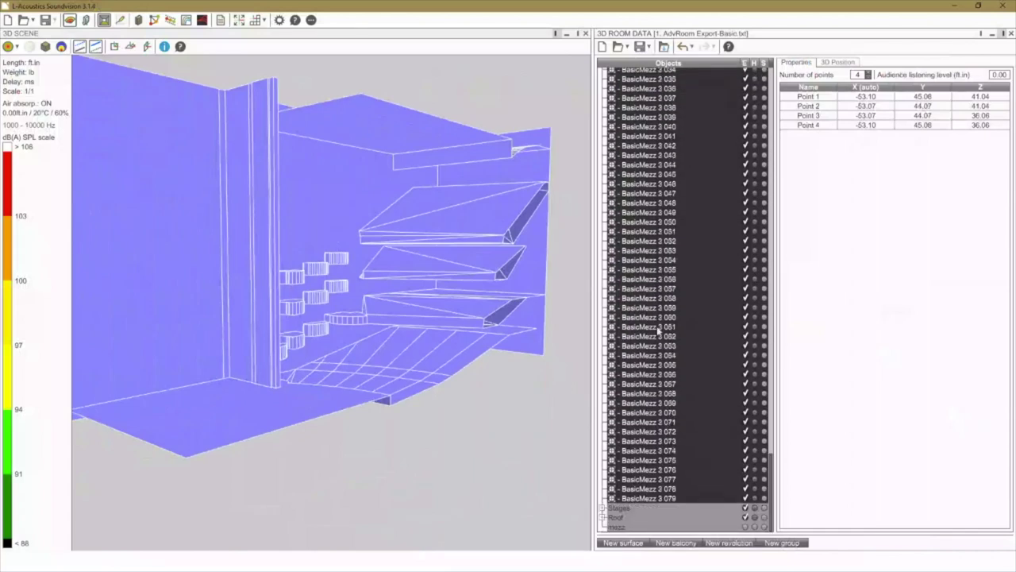
{"action": "key", "text": "Delete"}
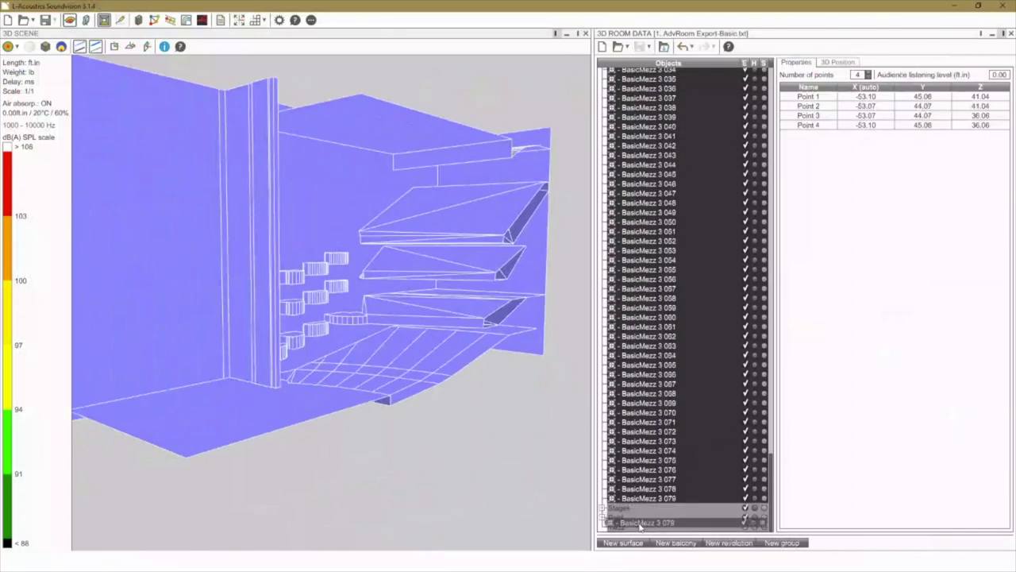
{"action": "left_click_drag", "start_coordinate": [479, 441], "coordinate": [446, 474]}
Create a group named Walls and move the Basic Wall 01 to 17 surfaces into it
{"action": "left_click", "coordinate": [666, 466]}
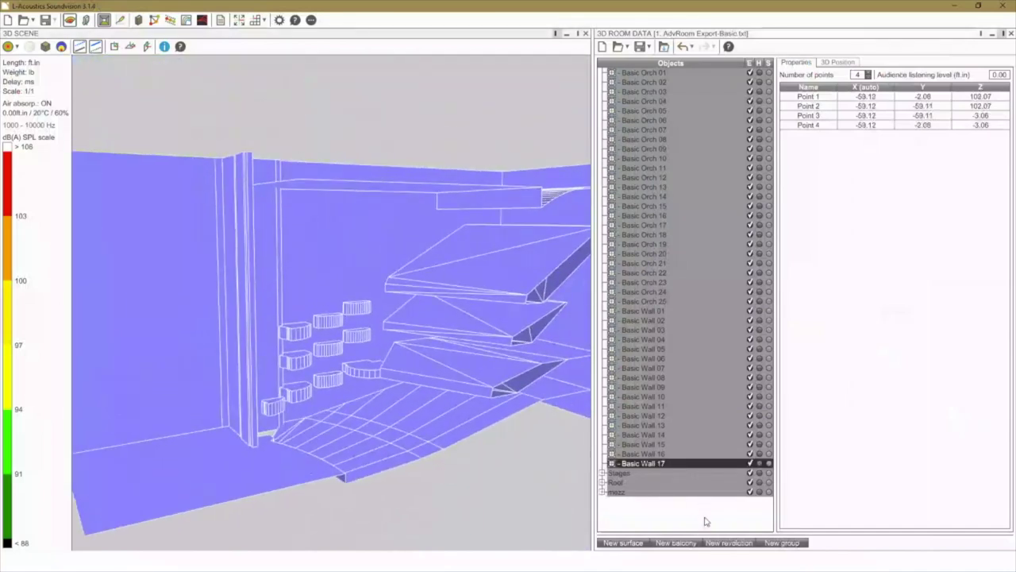
{"action": "left_click", "coordinate": [770, 543]}
{"action": "type", "text": "Wall"}
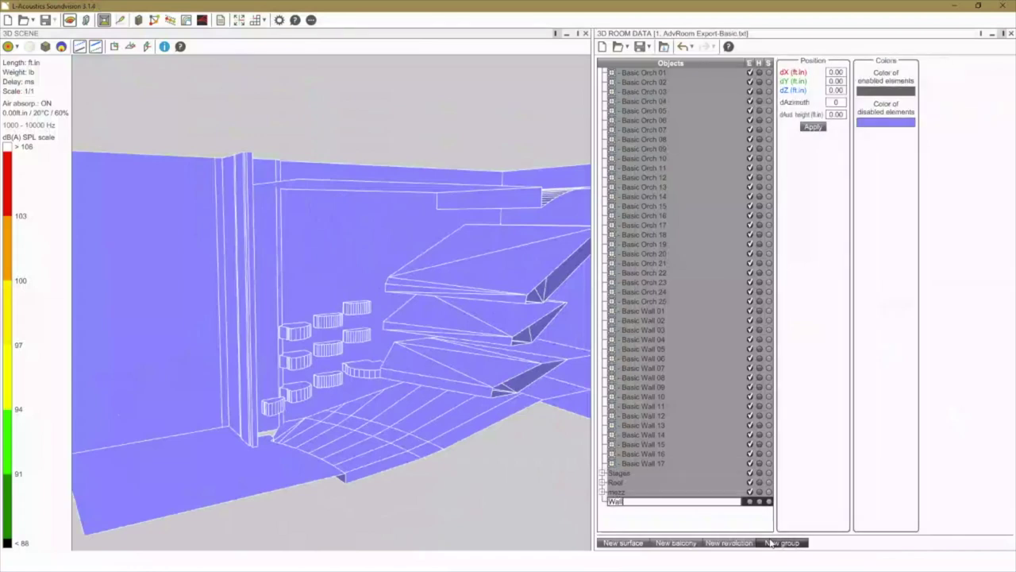
{"action": "type", "text": "s"}
{"action": "key", "text": "Return"}
{"action": "left_click", "coordinate": [677, 464]}
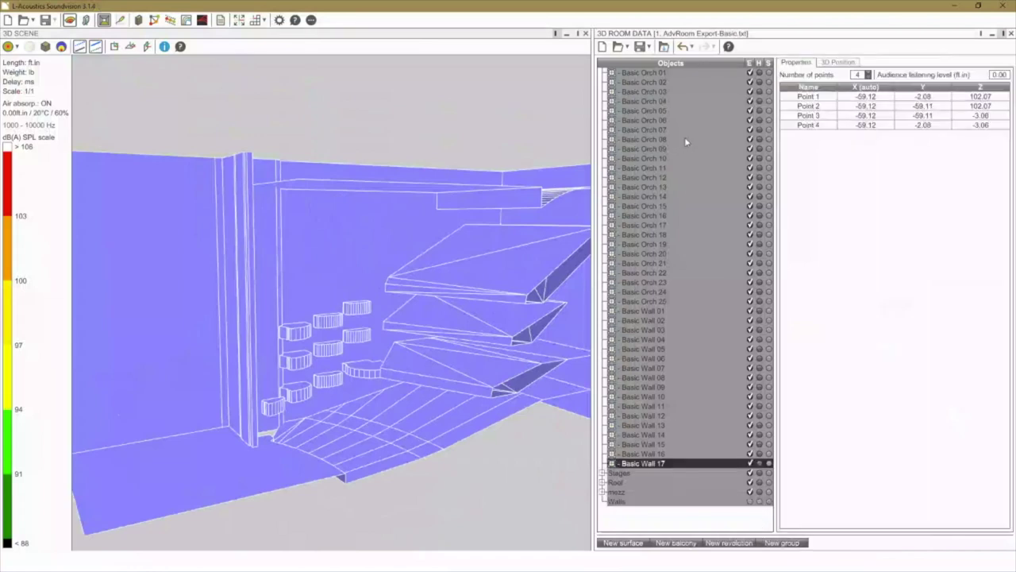
{"action": "left_click", "coordinate": [650, 312], "text": "shift"}
{"action": "left_click_drag", "start_coordinate": [649, 469], "coordinate": [635, 501]}
Move the Basic Orch 01 to 25 surfaces into the mezz group
{"action": "left_click", "coordinate": [661, 303]}
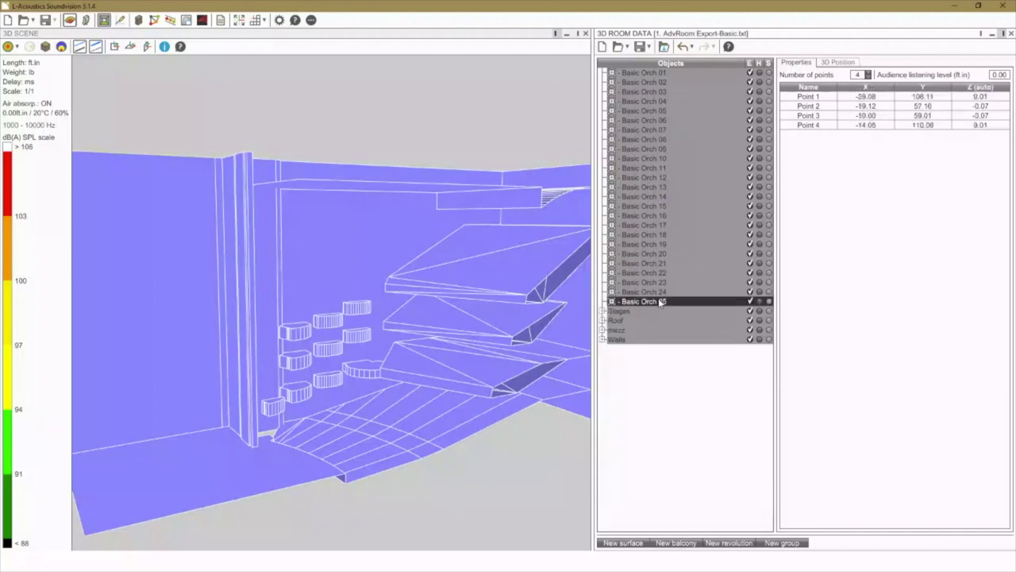
{"action": "left_click", "coordinate": [653, 73], "text": "shift"}
{"action": "left_click_drag", "start_coordinate": [647, 306], "coordinate": [649, 334]}
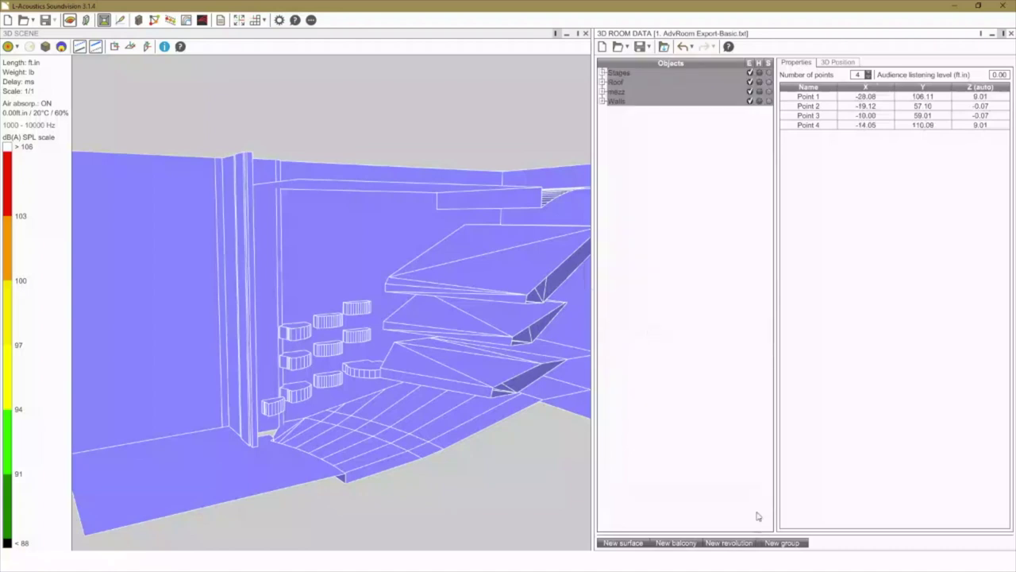
{"action": "left_click_drag", "start_coordinate": [505, 447], "coordinate": [511, 431]}
{"action": "left_click_drag", "start_coordinate": [522, 441], "coordinate": [520, 438]}
{"action": "right_click_drag", "start_coordinate": [472, 440], "coordinate": [536, 434]}
Create a group named All and move the Stages, Roof, mezz and Walls groups into it
{"action": "left_click", "coordinate": [782, 543]}
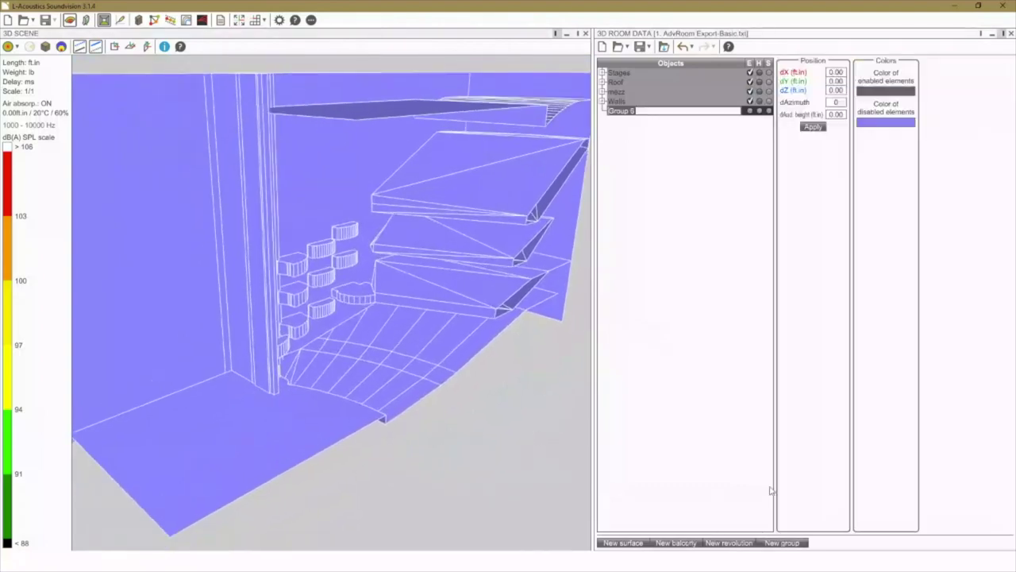
{"action": "type", "text": "All"}
{"action": "key", "text": "Return"}
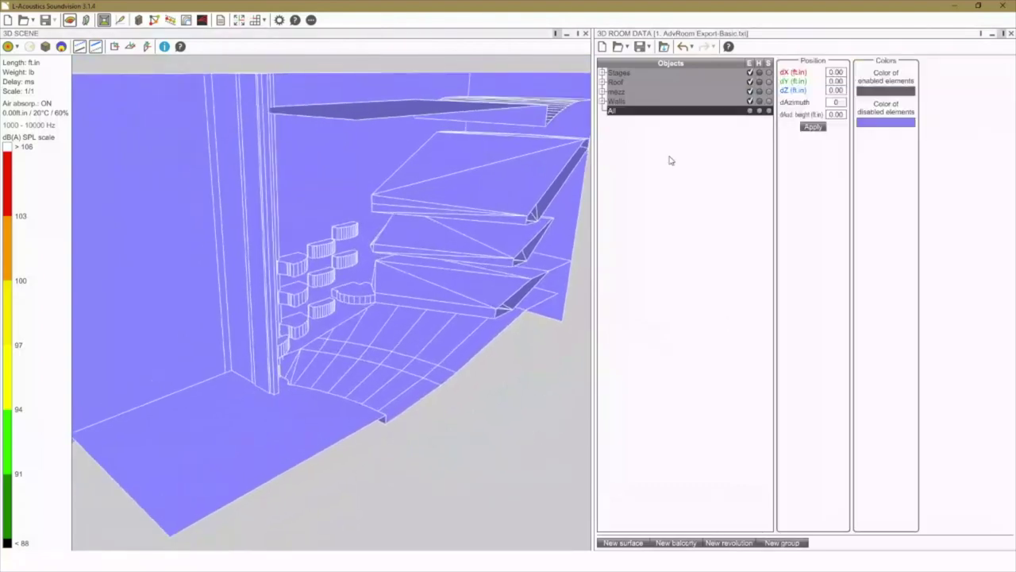
{"action": "left_click", "coordinate": [627, 102]}
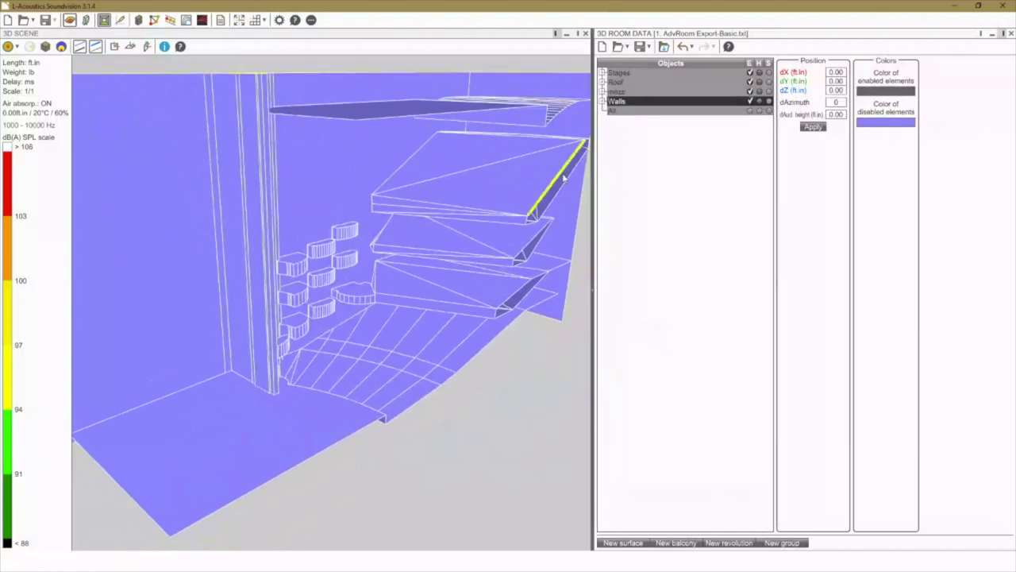
{"action": "left_click", "coordinate": [637, 78], "text": "shift"}
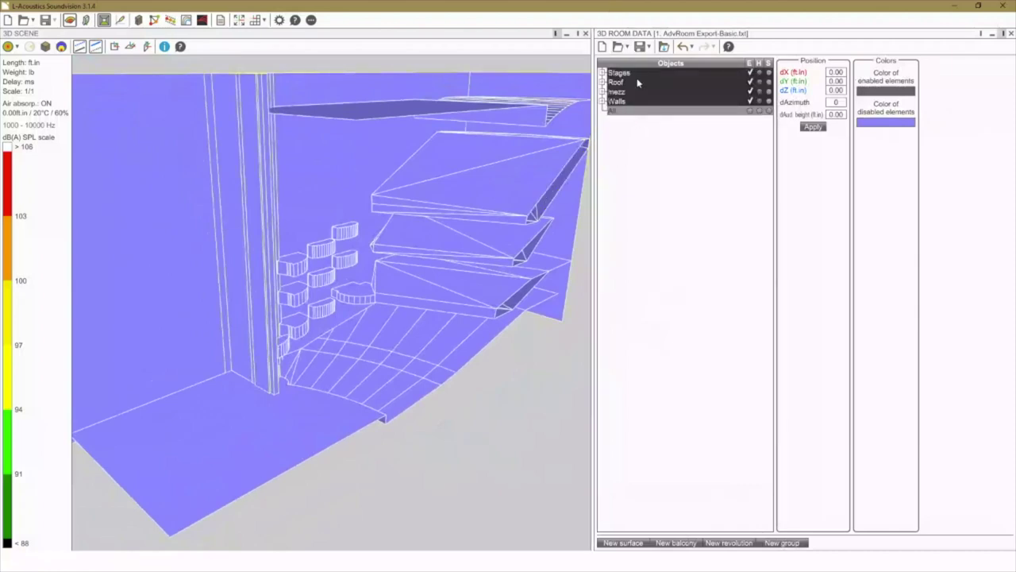
{"action": "left_click_drag", "start_coordinate": [635, 104], "coordinate": [627, 111]}
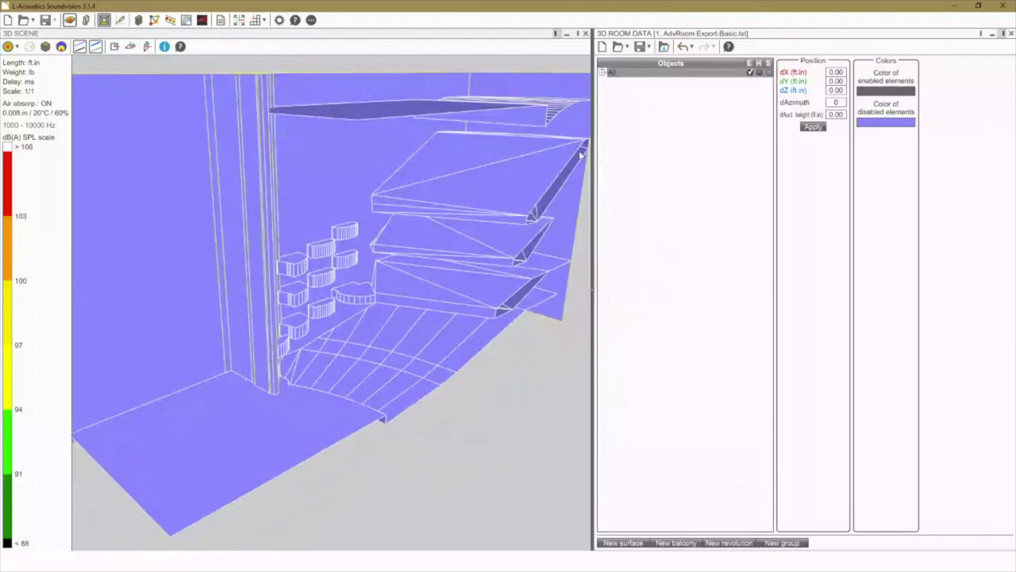
Mirror the All group to the YZ (green/blue) plane to complete the other half of the room
{"action": "scroll", "coordinate": [552, 209], "scroll_direction": "down", "scroll_amount": 2}
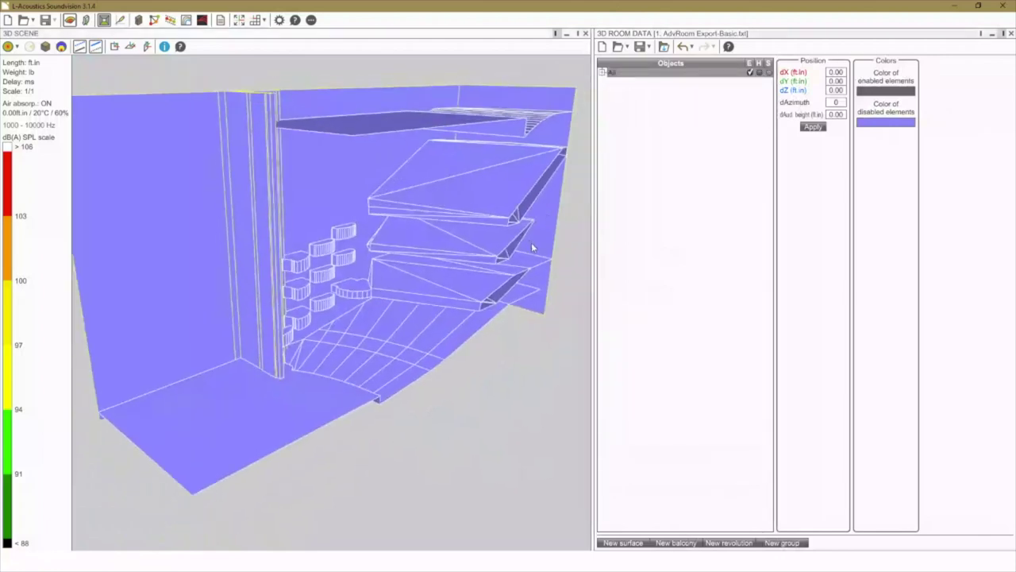
{"action": "right_click_drag", "start_coordinate": [533, 245], "coordinate": [552, 284]}
{"action": "right_click", "coordinate": [642, 75]}
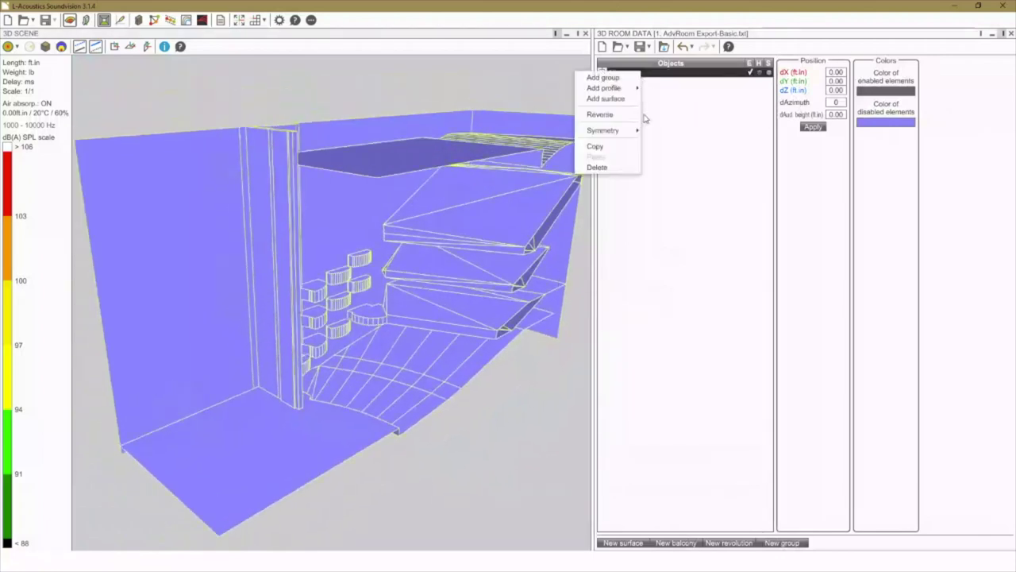
{"action": "mouse_move", "coordinate": [612, 131]}
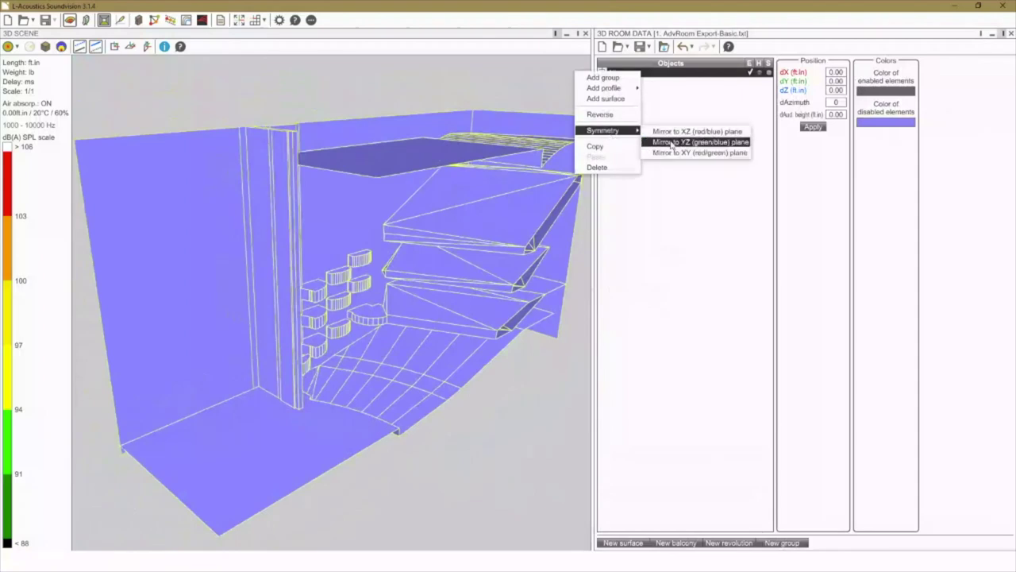
{"action": "left_click", "coordinate": [671, 143]}
{"action": "mouse_move", "coordinate": [465, 290]}
{"action": "left_mouse_down"}
{"action": "mouse_move", "coordinate": [510, 296]}
{"action": "mouse_move", "coordinate": [463, 297]}
{"action": "mouse_move", "coordinate": [492, 293]}
{"action": "mouse_move", "coordinate": [480, 293]}
{"action": "left_mouse_up"}
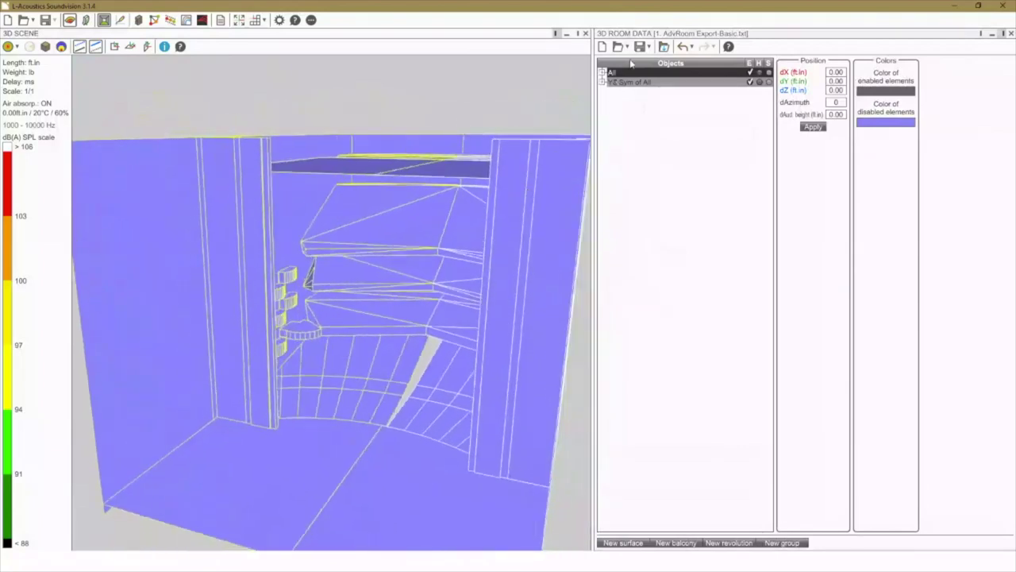
Move the mirrored Stages, Roof, mezz and Walls groups into their matching original groups and delete the YZ Sym of All group
{"action": "left_click", "coordinate": [602, 73]}
{"action": "left_click", "coordinate": [604, 121]}
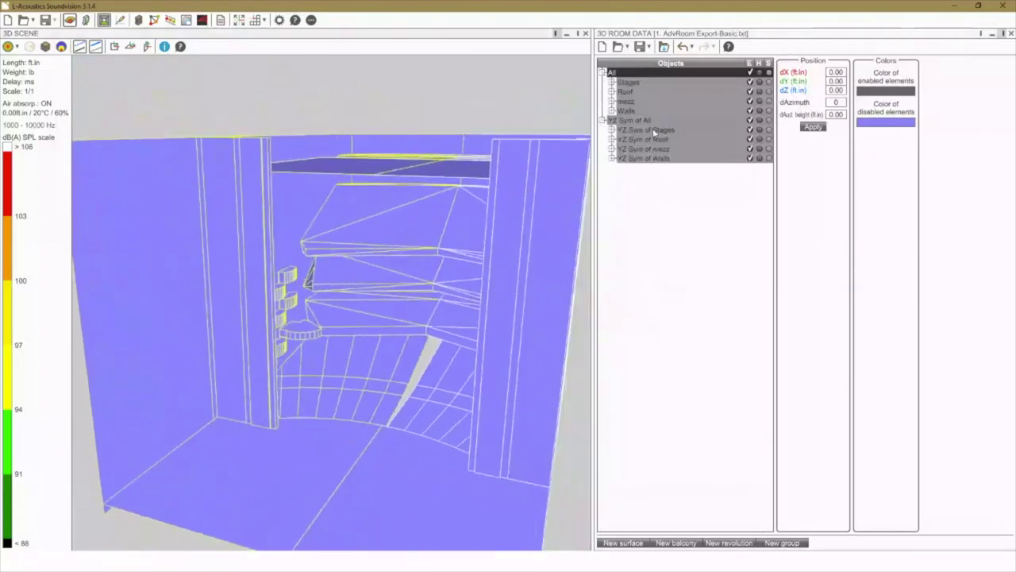
{"action": "left_click", "coordinate": [654, 132]}
{"action": "left_click_drag", "start_coordinate": [651, 133], "coordinate": [665, 84]}
{"action": "left_click", "coordinate": [657, 130]}
{"action": "left_click_drag", "start_coordinate": [657, 130], "coordinate": [683, 106]}
{"action": "mouse_move", "coordinate": [545, 142]}
{"action": "left_mouse_down"}
{"action": "mouse_move", "coordinate": [542, 156]}
{"action": "mouse_move", "coordinate": [546, 145]}
{"action": "left_mouse_up"}
{"action": "left_click", "coordinate": [521, 154]}
{"action": "key", "text": "Delete"}
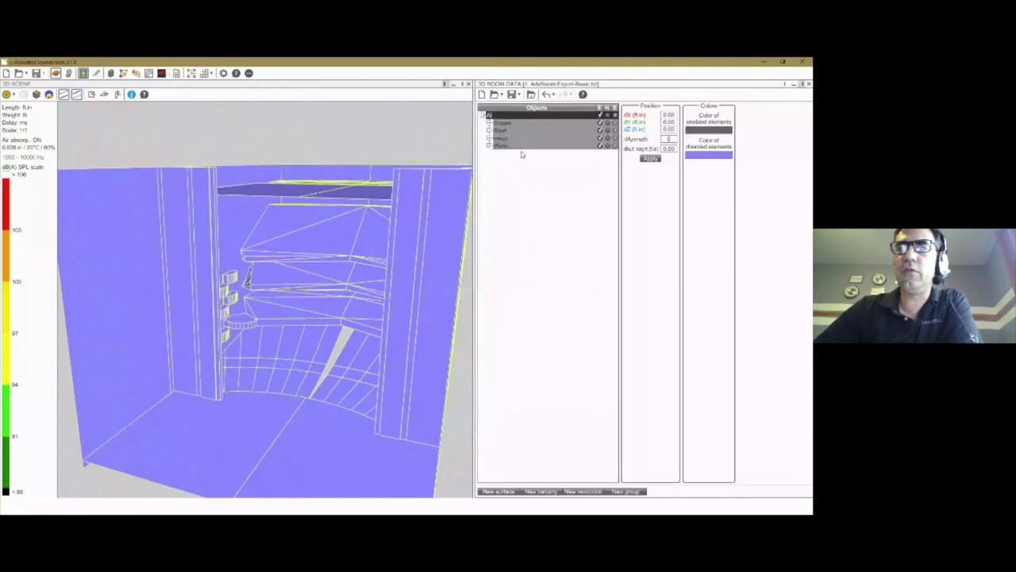
Save the room data and inspect the gap in the orchestra floor along the room's centre line
{"action": "left_click_drag", "start_coordinate": [357, 342], "coordinate": [367, 309]}
{"action": "scroll", "coordinate": [366, 307], "scroll_direction": "up", "scroll_amount": 8}
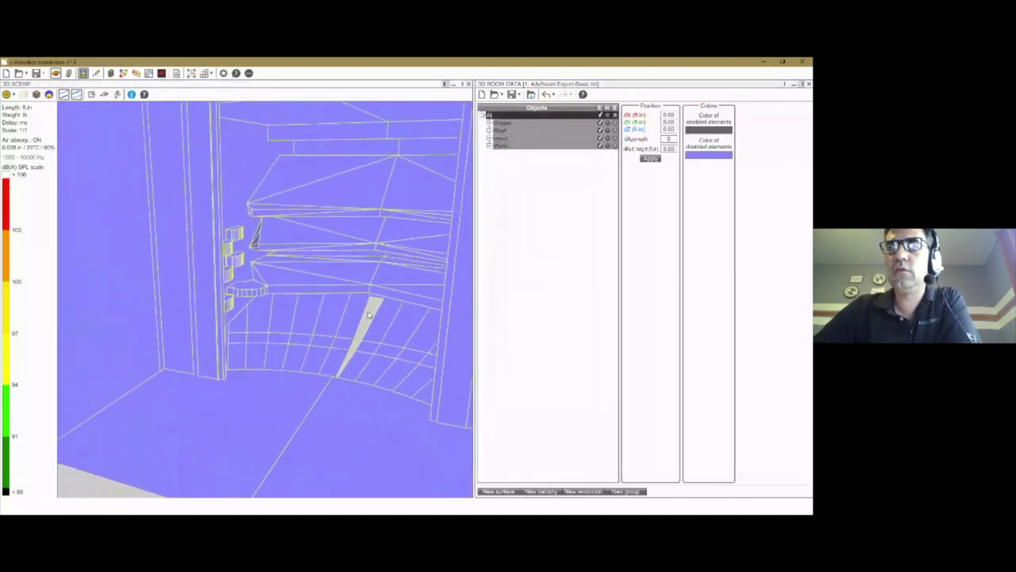
{"action": "left_click_drag", "start_coordinate": [289, 346], "coordinate": [327, 361]}
{"action": "key", "text": "ctrl+s"}
{"action": "right_click_drag", "start_coordinate": [319, 381], "coordinate": [354, 366]}
{"action": "left_click_drag", "start_coordinate": [443, 387], "coordinate": [426, 377]}
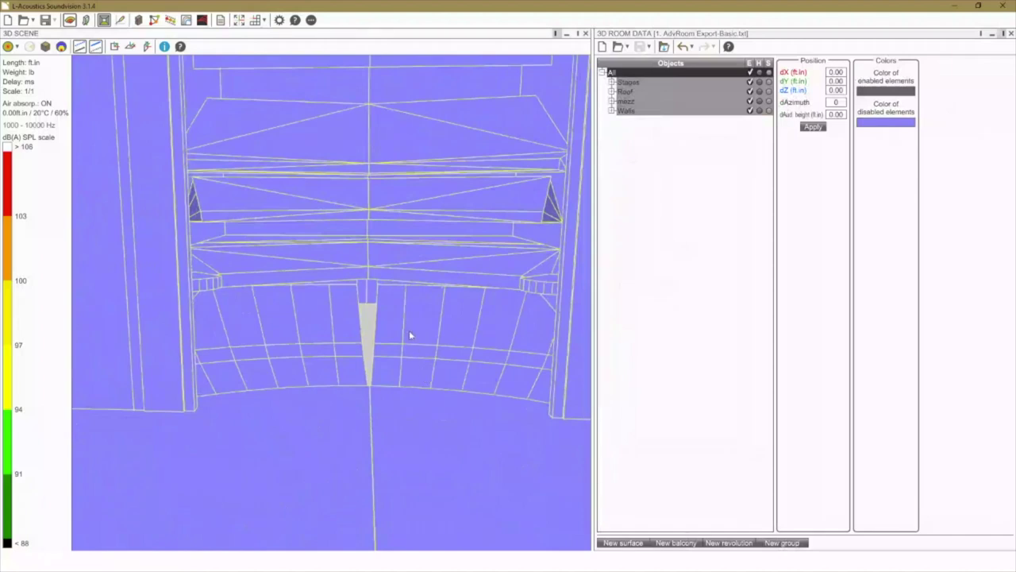
{"action": "left_click_drag", "start_coordinate": [403, 422], "coordinate": [393, 418]}
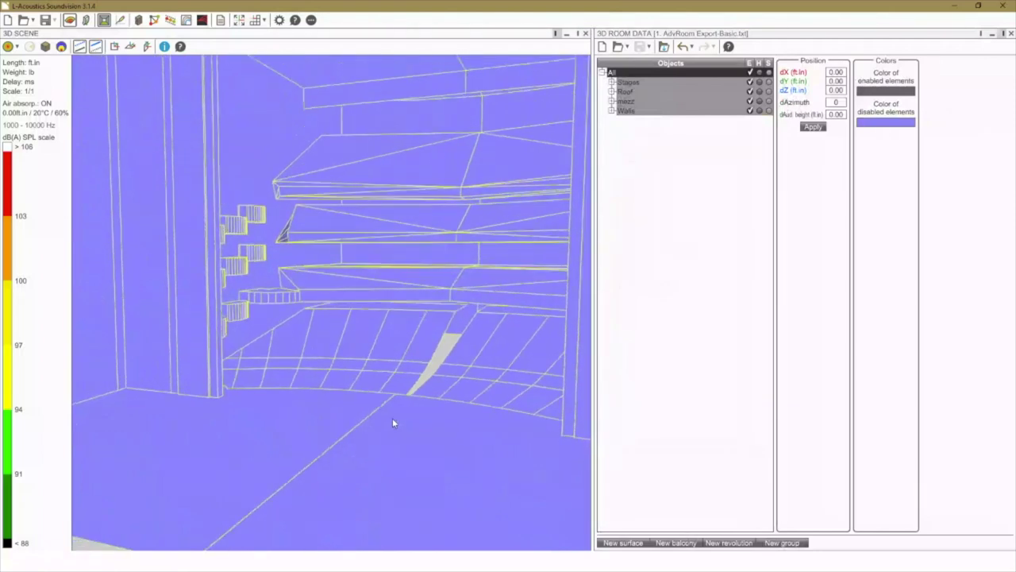
Import the 2. Orchestra Fixed text file into the current project without clearing the existing 3D room data
{"action": "left_click", "coordinate": [663, 48]}
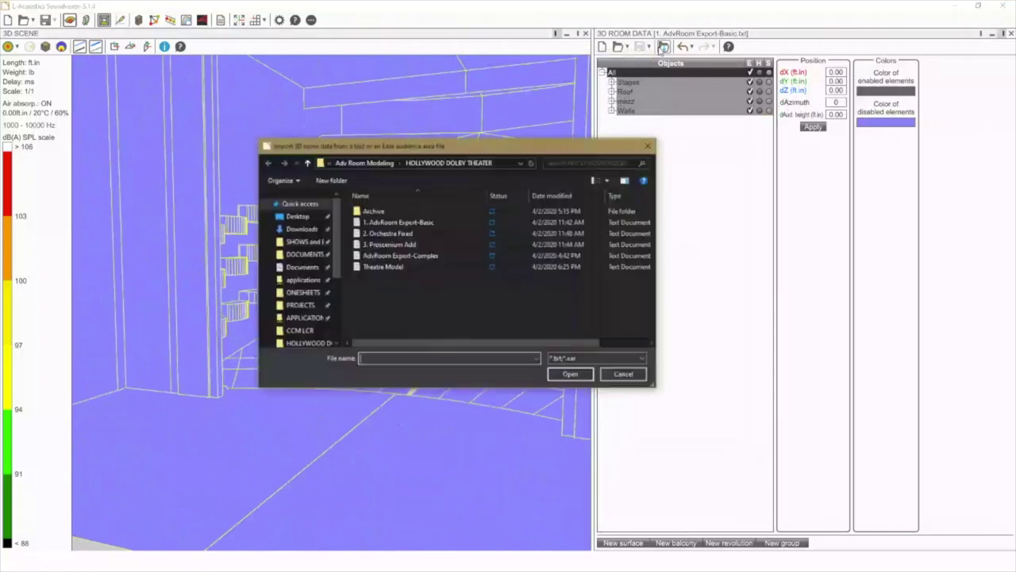
{"action": "left_click", "coordinate": [429, 234]}
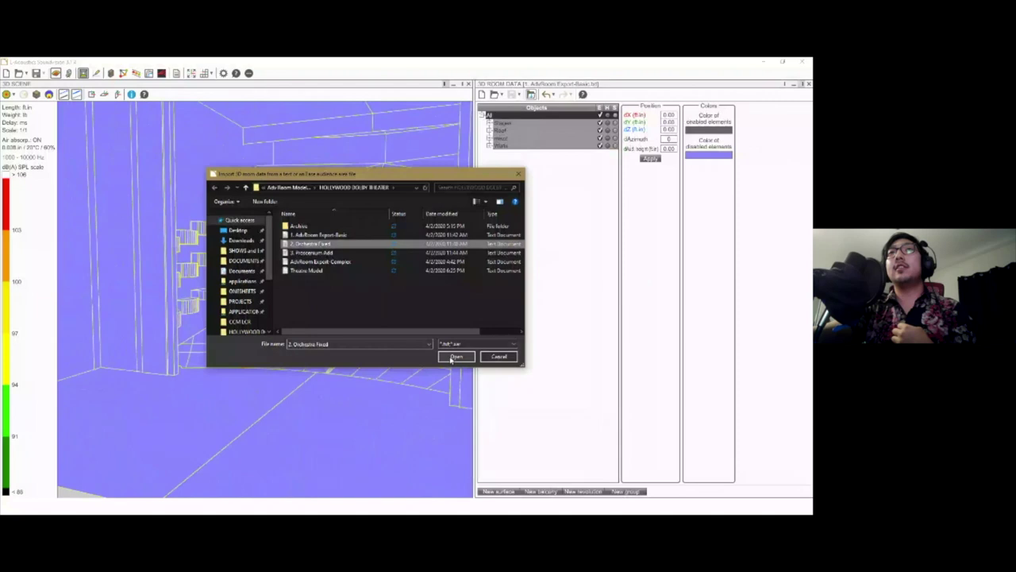
{"action": "left_click", "coordinate": [452, 357]}
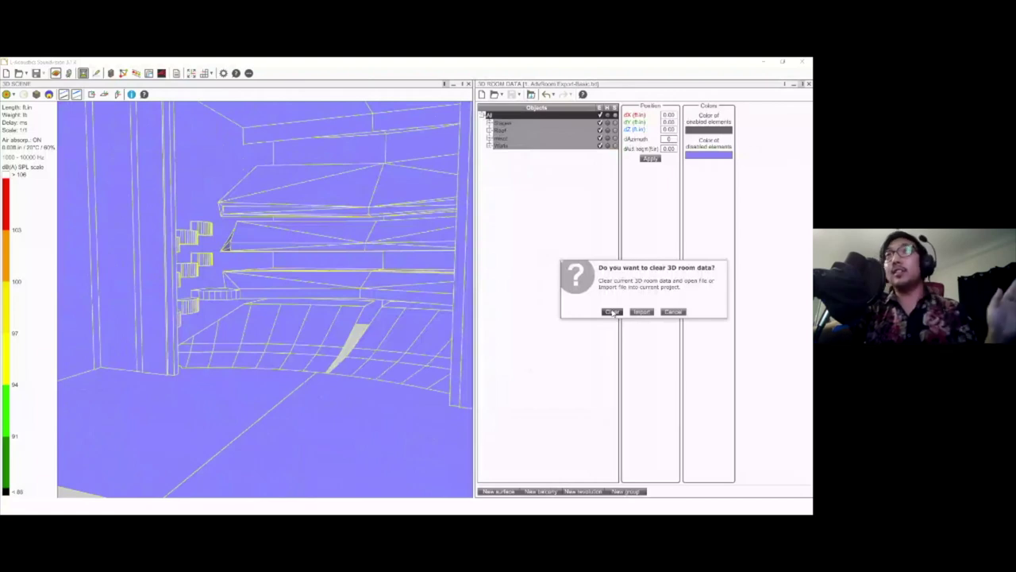
{"action": "left_click", "coordinate": [640, 312]}
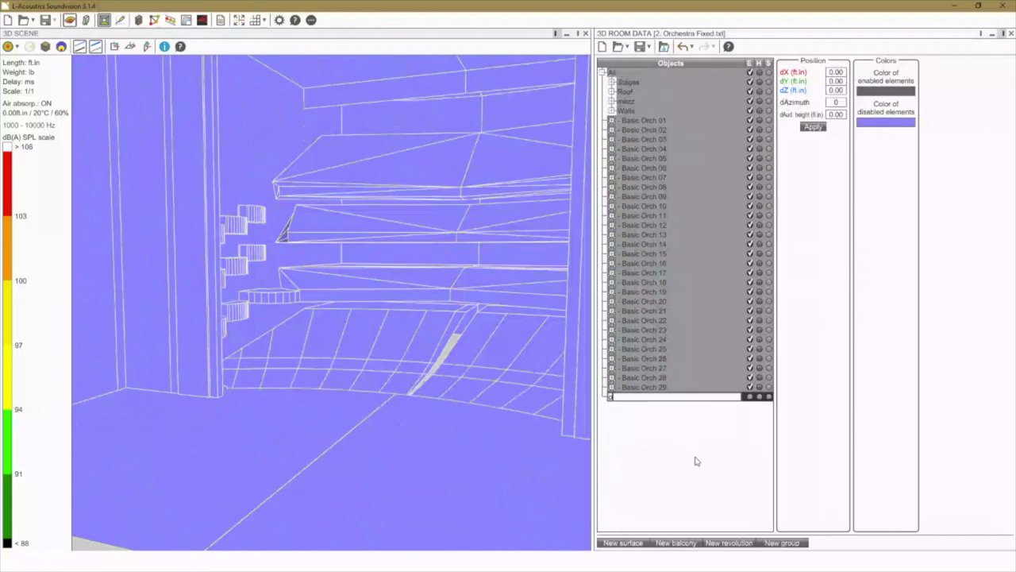
Name the new group orch and move the Basic Orch 01 to 29 surfaces into it
{"action": "key", "text": "Return"}
{"action": "left_click", "coordinate": [655, 386]}
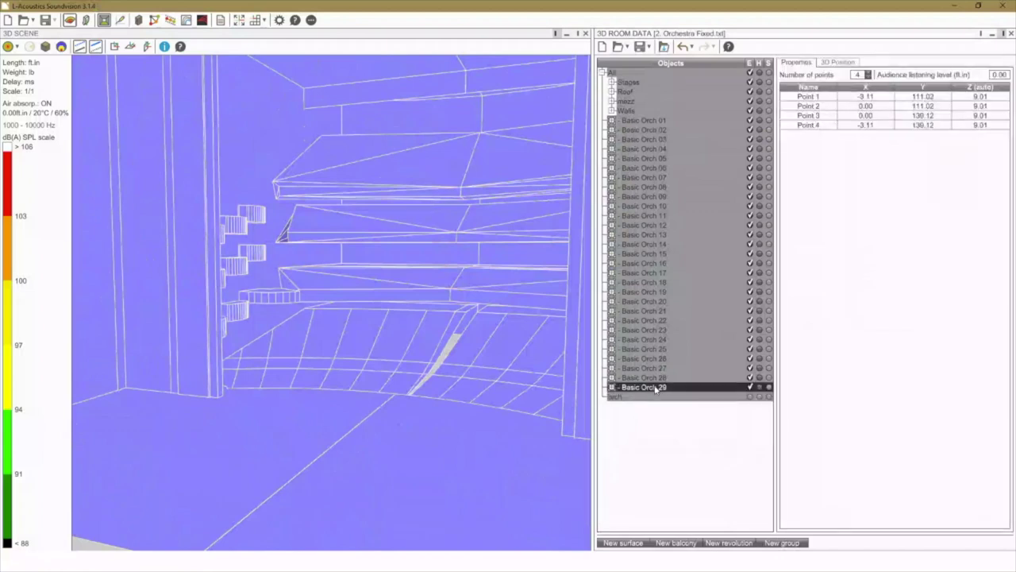
{"action": "left_click", "coordinate": [654, 121], "text": "shift"}
{"action": "left_click_drag", "start_coordinate": [664, 399], "coordinate": [658, 397]}
Mirror the orch group across the YZ plane to complete the other half of the orchestra floor
{"action": "right_click", "coordinate": [635, 122]}
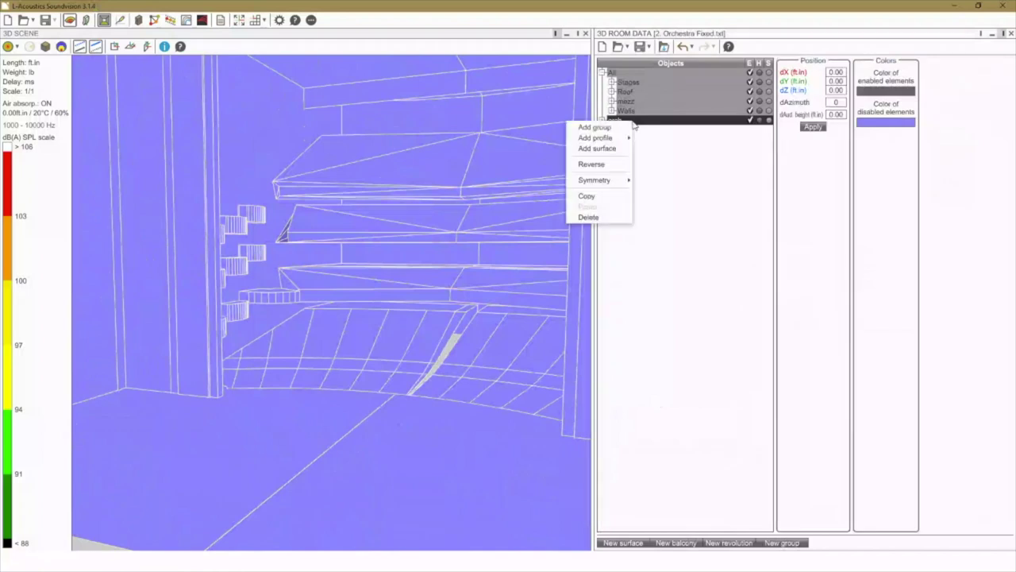
{"action": "mouse_move", "coordinate": [631, 181]}
{"action": "left_click", "coordinate": [655, 199]}
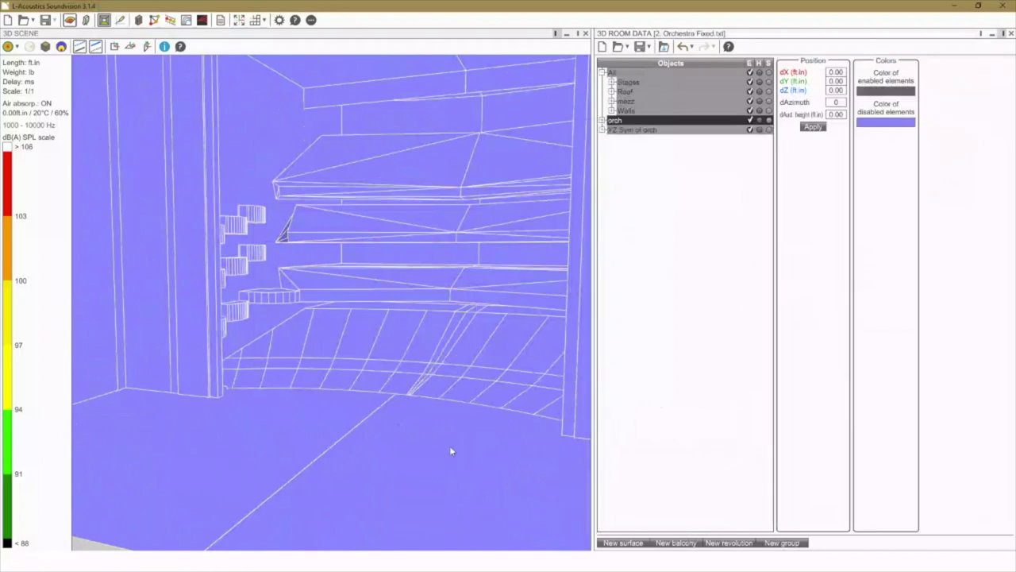
Merge the mirrored YZ Sym of orch group into orch and move the orch group into All
{"action": "middle_click_drag", "start_coordinate": [450, 451], "coordinate": [417, 484]}
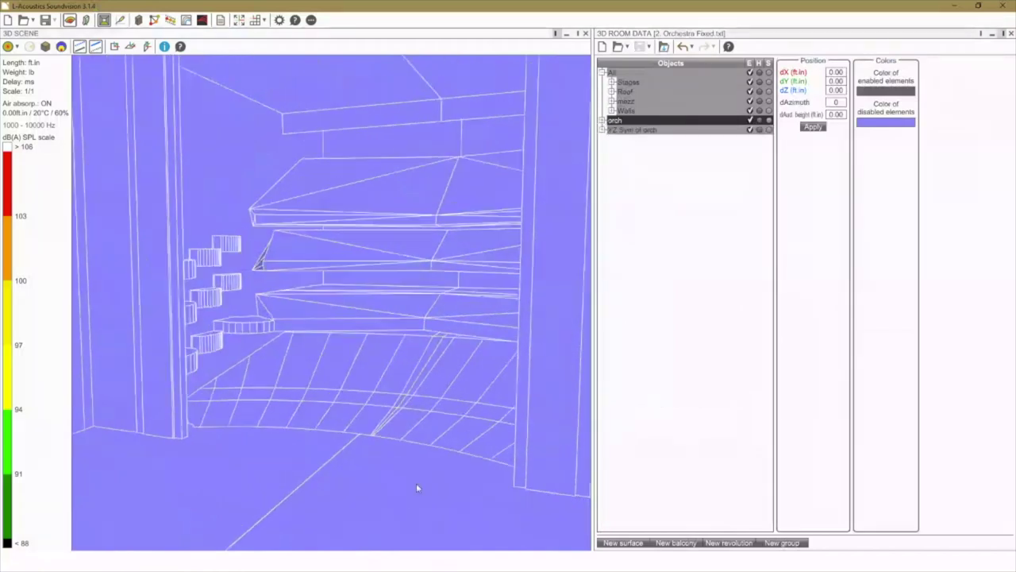
{"action": "left_click", "coordinate": [640, 131]}
{"action": "key", "text": "Delete"}
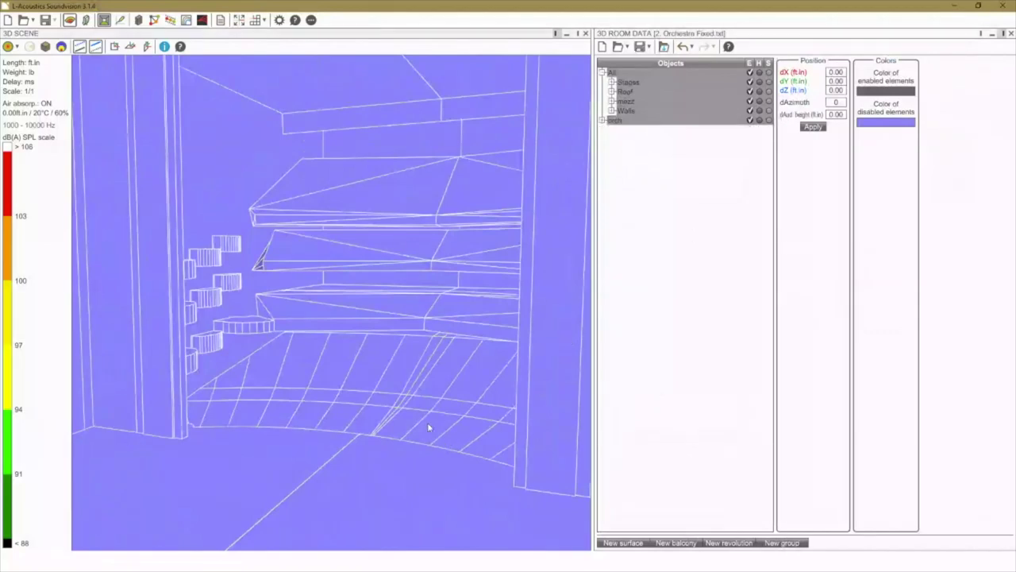
{"action": "scroll", "coordinate": [427, 422], "scroll_direction": "up", "scroll_amount": 2}
{"action": "scroll", "coordinate": [387, 497], "scroll_direction": "up", "scroll_amount": 2}
{"action": "scroll", "coordinate": [383, 496], "scroll_direction": "down", "scroll_amount": 3}
{"action": "left_click_drag", "start_coordinate": [619, 120], "coordinate": [632, 114]}
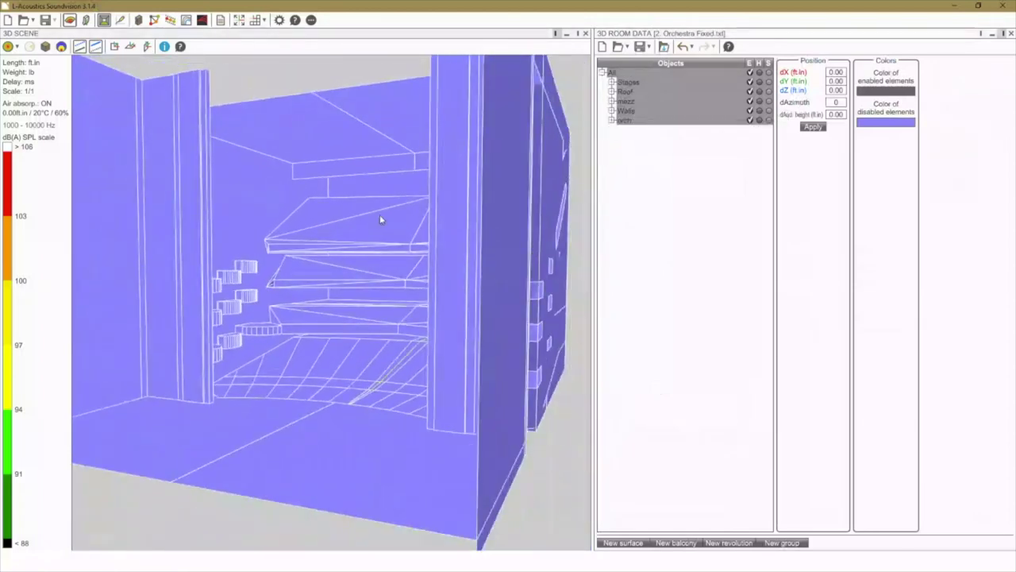
Set the All group's disabled-element color to semi-transparent black, 90000000
{"action": "scroll", "coordinate": [380, 219], "scroll_direction": "up", "scroll_amount": 1}
{"action": "scroll", "coordinate": [404, 356], "scroll_direction": "up", "scroll_amount": 2}
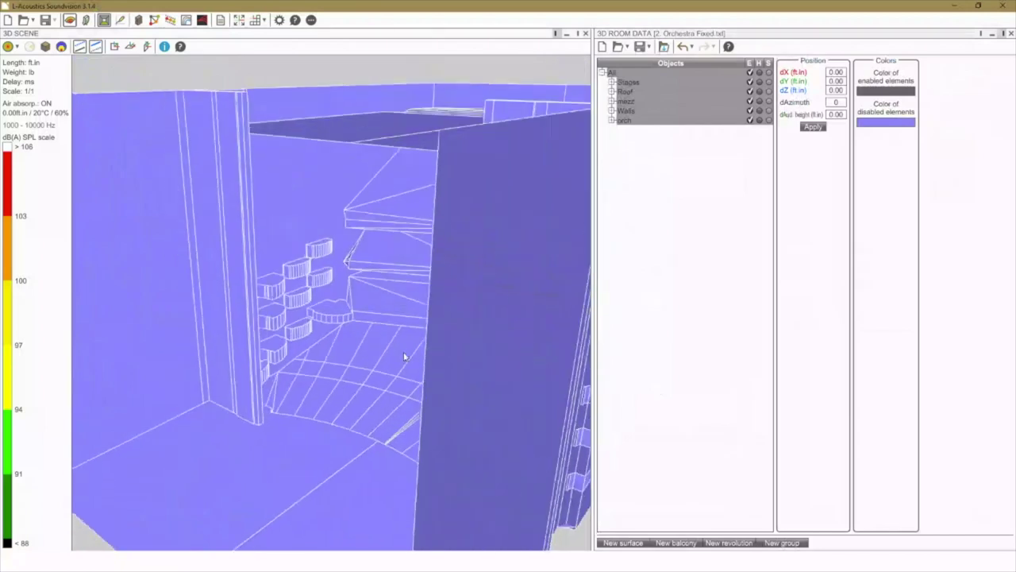
{"action": "scroll", "coordinate": [404, 357], "scroll_direction": "down", "scroll_amount": 4}
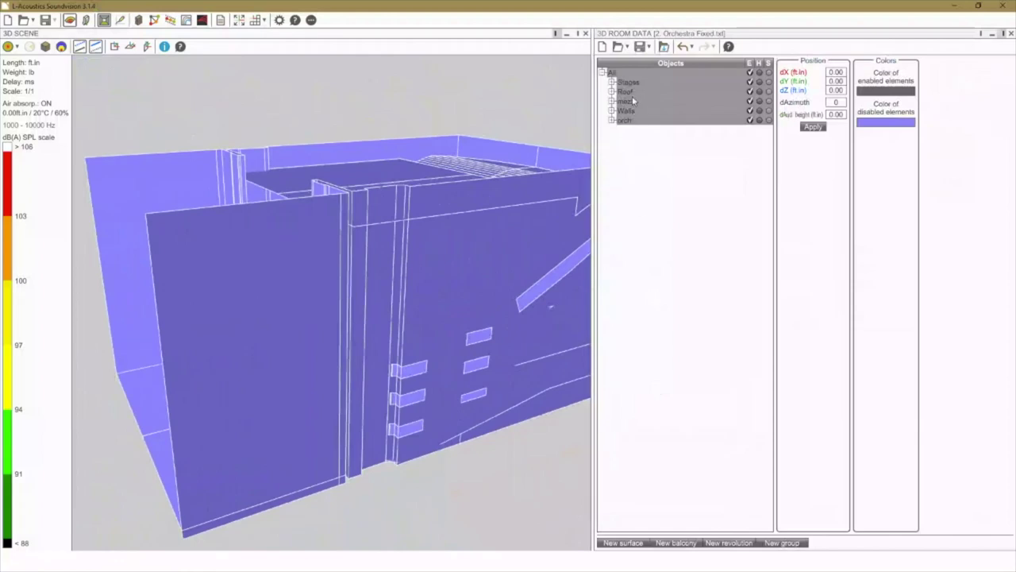
{"action": "left_click", "coordinate": [628, 73]}
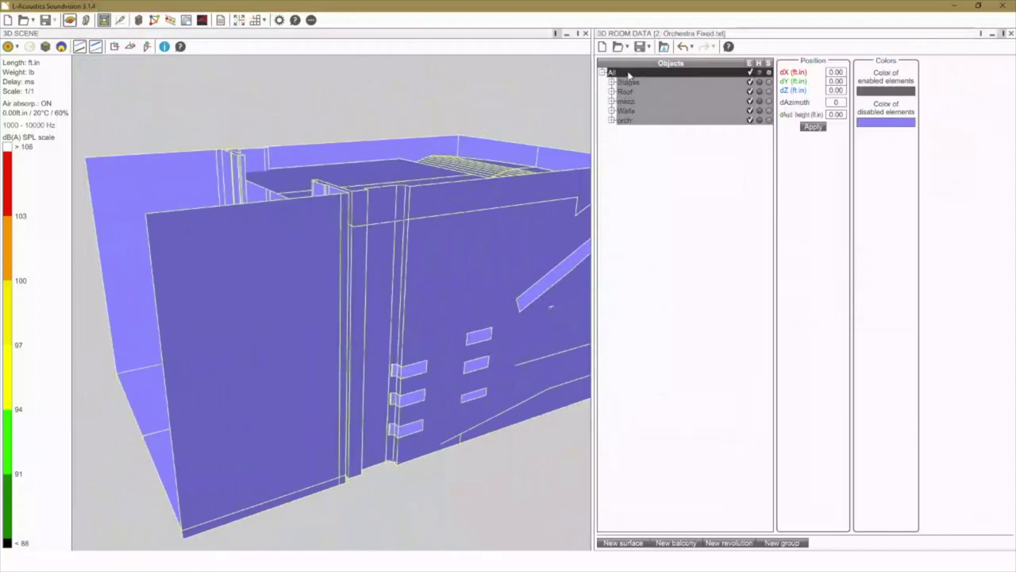
{"action": "left_click", "coordinate": [872, 125]}
{"action": "left_click_drag", "start_coordinate": [870, 77], "coordinate": [805, 151]}
{"action": "left_click_drag", "start_coordinate": [946, 186], "coordinate": [918, 185]}
{"action": "left_click", "coordinate": [445, 518]}
{"action": "left_click_drag", "start_coordinate": [445, 517], "coordinate": [515, 510]}
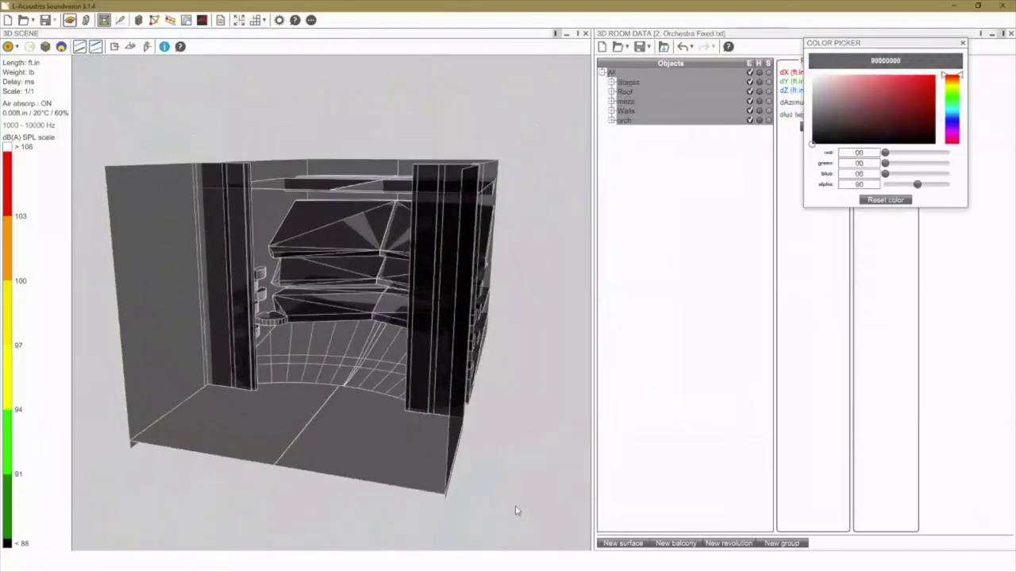
Set the disabled-element color of the Stages group to a muted red and of the Roof group to light blue, 9030B5CE
{"action": "left_click", "coordinate": [651, 82]}
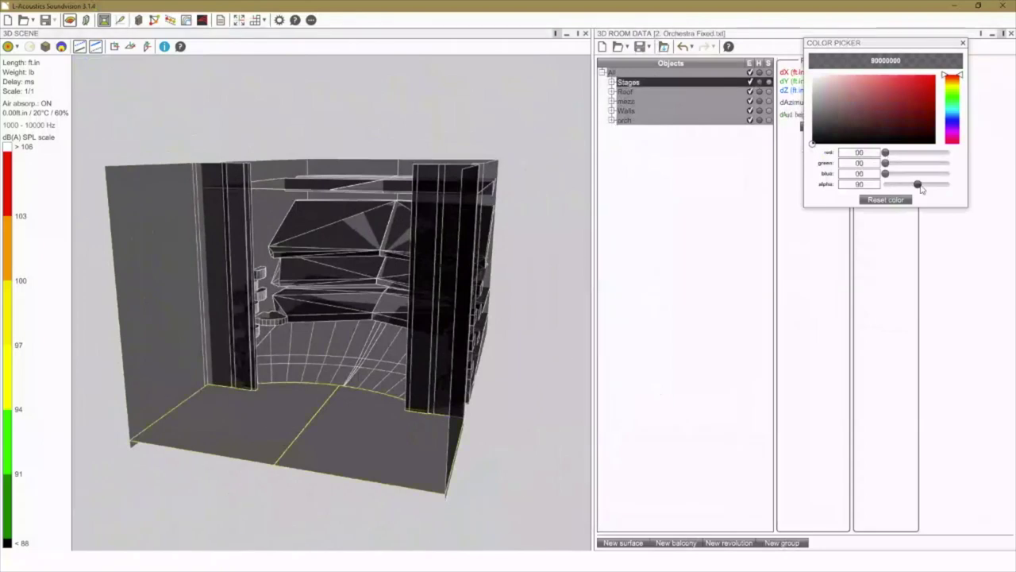
{"action": "left_click_drag", "start_coordinate": [890, 119], "coordinate": [907, 88]}
{"action": "left_click", "coordinate": [674, 92]}
{"action": "left_click", "coordinate": [952, 111]}
{"action": "left_click", "coordinate": [689, 110]}
{"action": "left_click", "coordinate": [535, 293]}
{"action": "scroll", "coordinate": [535, 292], "scroll_direction": "up", "scroll_amount": 1}
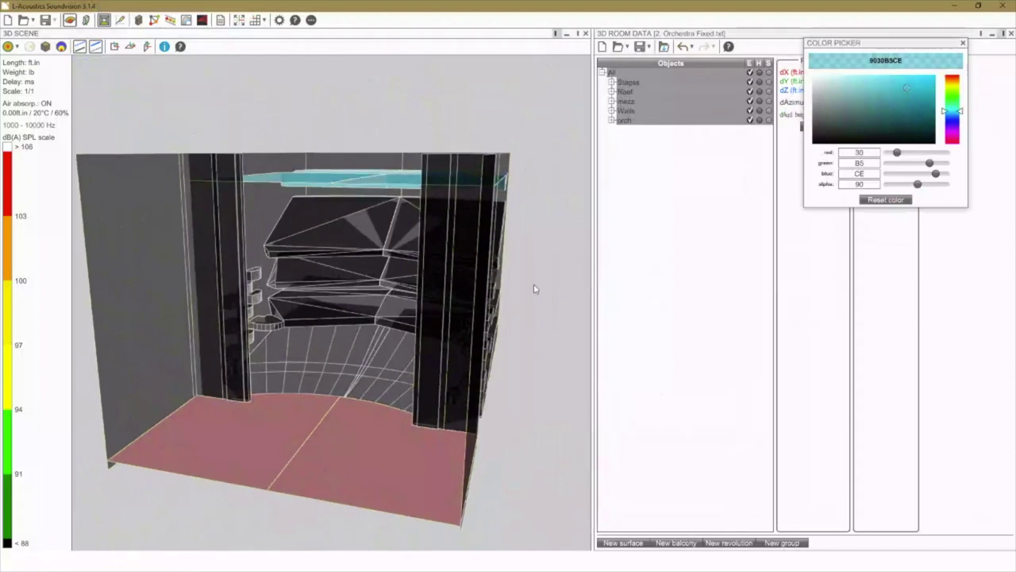
{"action": "middle_click_drag", "start_coordinate": [534, 289], "coordinate": [527, 258]}
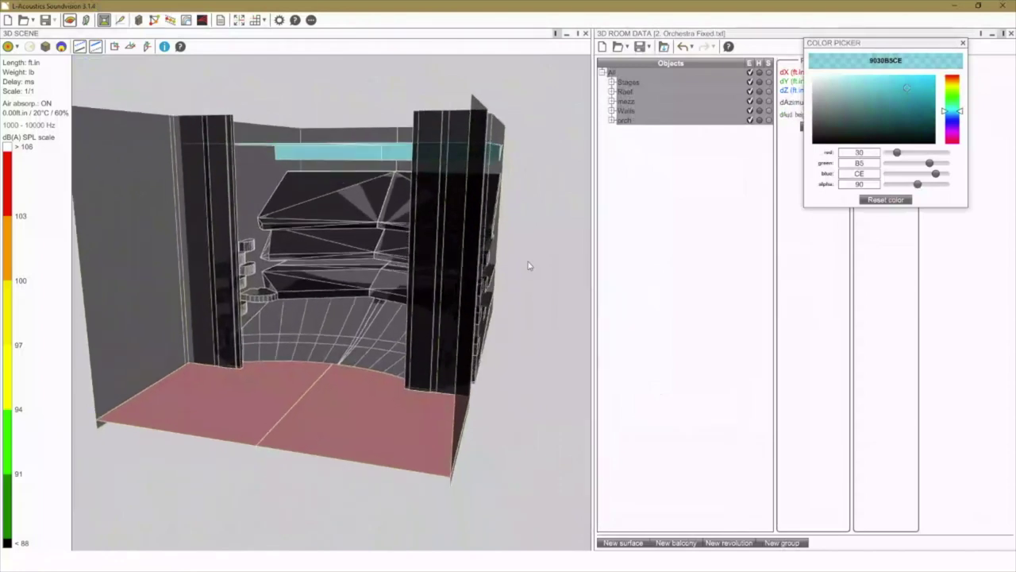
{"action": "left_click_drag", "start_coordinate": [530, 254], "coordinate": [540, 279]}
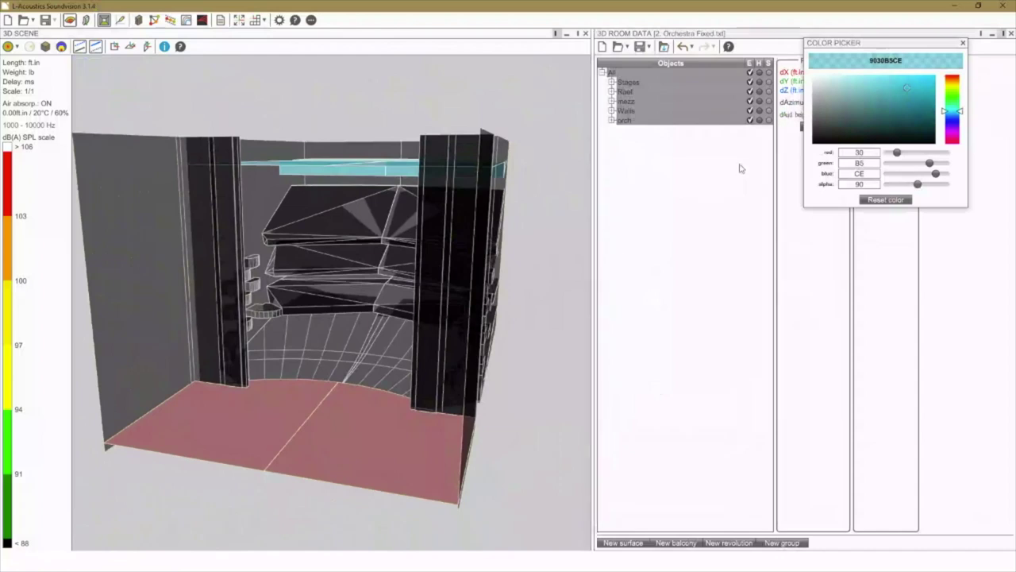
{"action": "left_click_drag", "start_coordinate": [876, 49], "coordinate": [710, 196]}
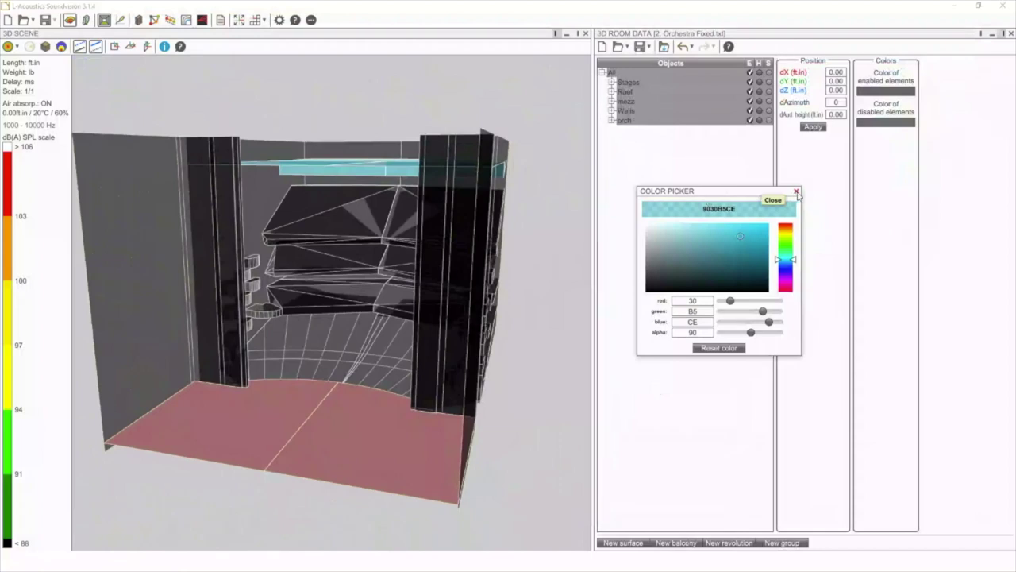
{"action": "left_click", "coordinate": [796, 192]}
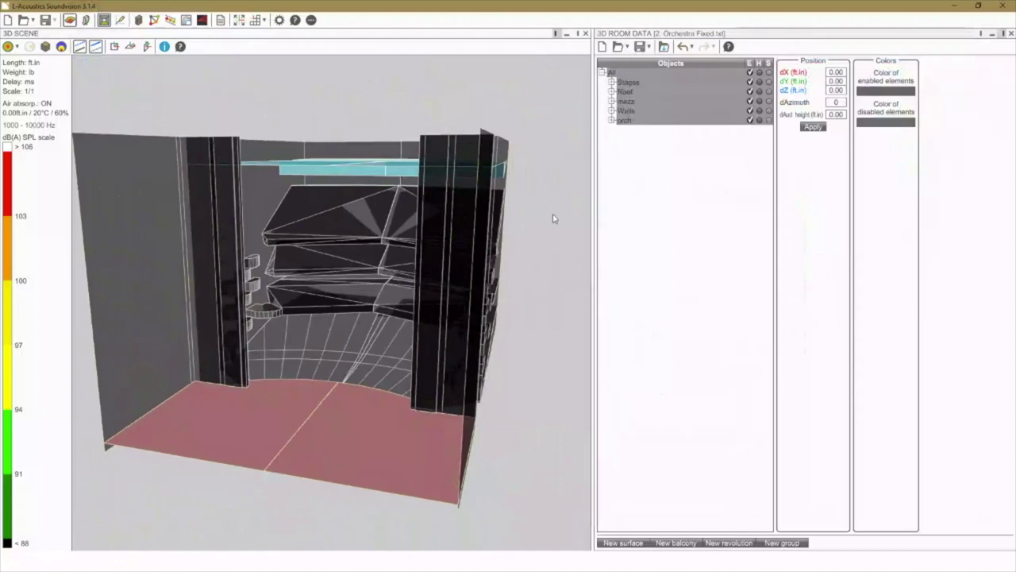
Widen the 3D scene view to give the room model more space beside the room data
{"action": "scroll", "coordinate": [546, 238], "scroll_direction": "down", "scroll_amount": 2}
{"action": "left_click_drag", "start_coordinate": [545, 250], "coordinate": [444, 219]}
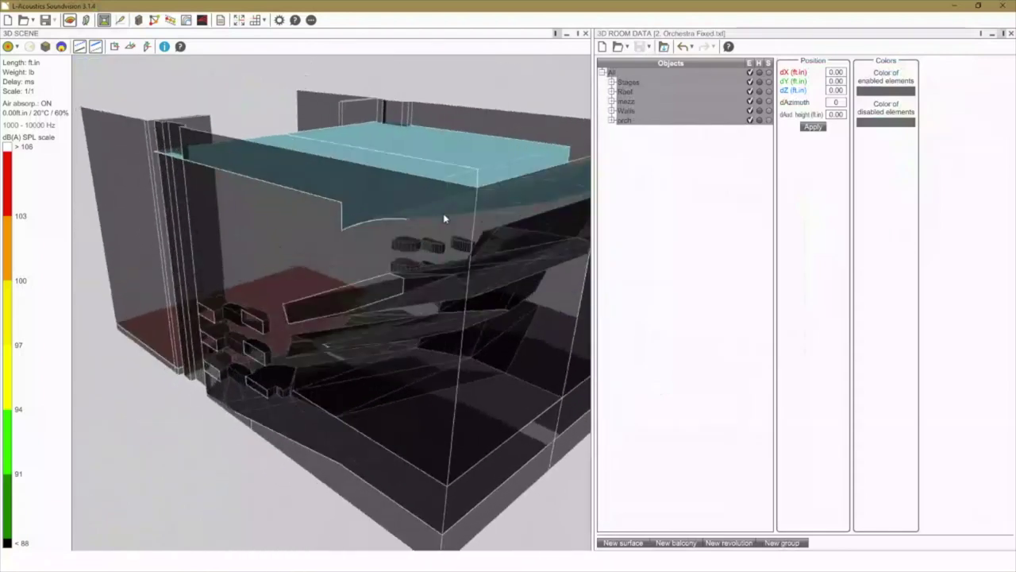
{"action": "left_click_drag", "start_coordinate": [594, 202], "coordinate": [679, 193]}
{"action": "left_click_drag", "start_coordinate": [569, 218], "coordinate": [533, 228]}
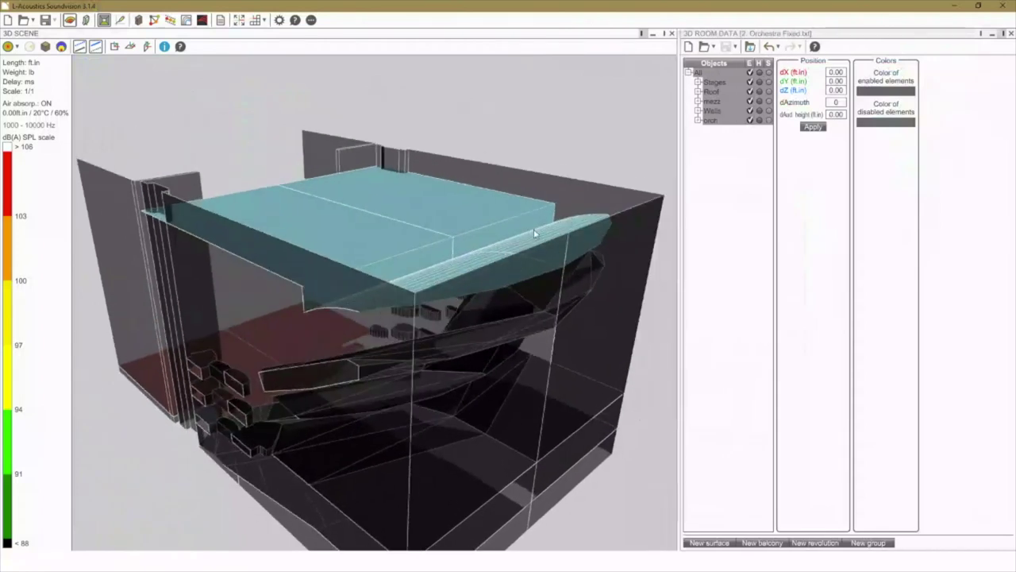
Hide the mirrored YZ Sym subgroups inside the Walls and Roof groups
{"action": "left_click", "coordinate": [698, 110]}
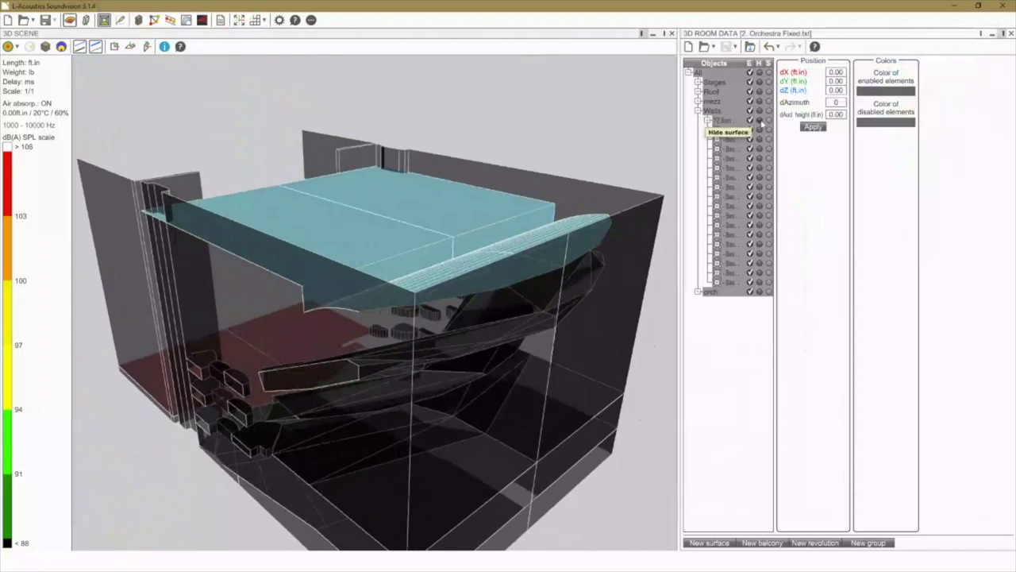
{"action": "left_click", "coordinate": [759, 120]}
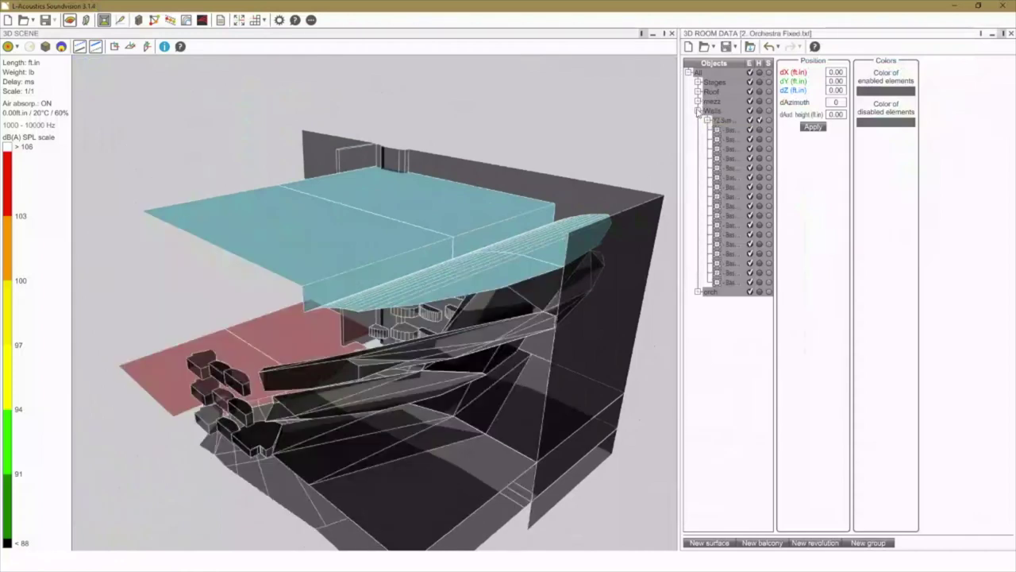
{"action": "left_click", "coordinate": [698, 111]}
{"action": "left_click", "coordinate": [698, 92]}
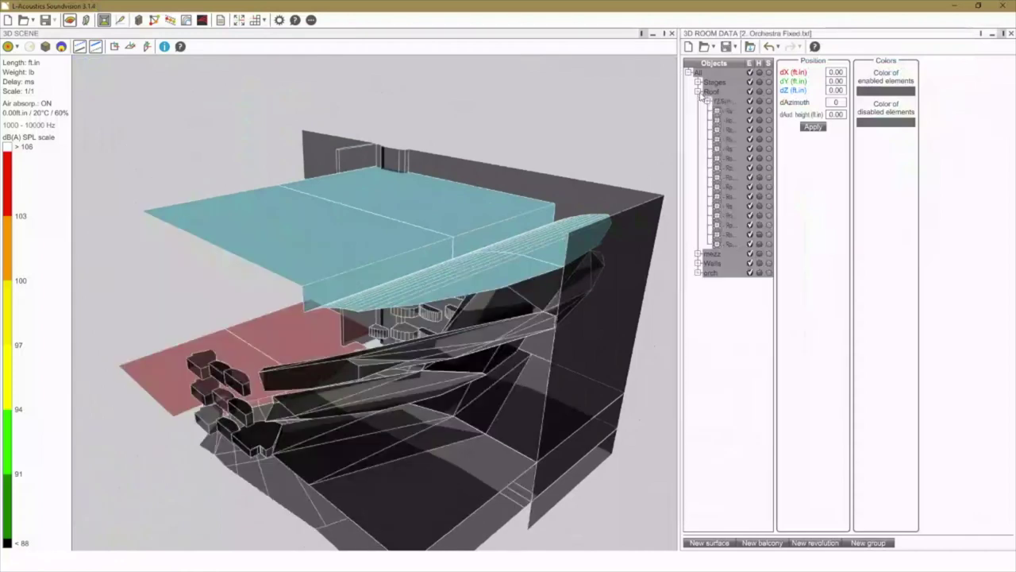
{"action": "left_click", "coordinate": [759, 102]}
Examine the opened room's stage, balconies, side boxes and proscenium from several angles
{"action": "left_click_drag", "start_coordinate": [543, 128], "coordinate": [544, 107]}
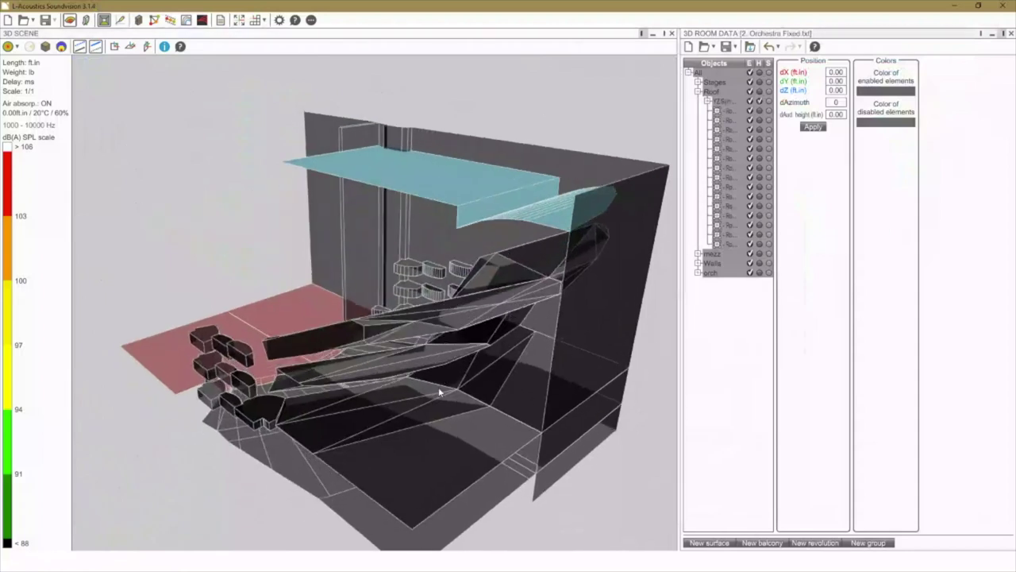
{"action": "left_click_drag", "start_coordinate": [438, 386], "coordinate": [340, 228]}
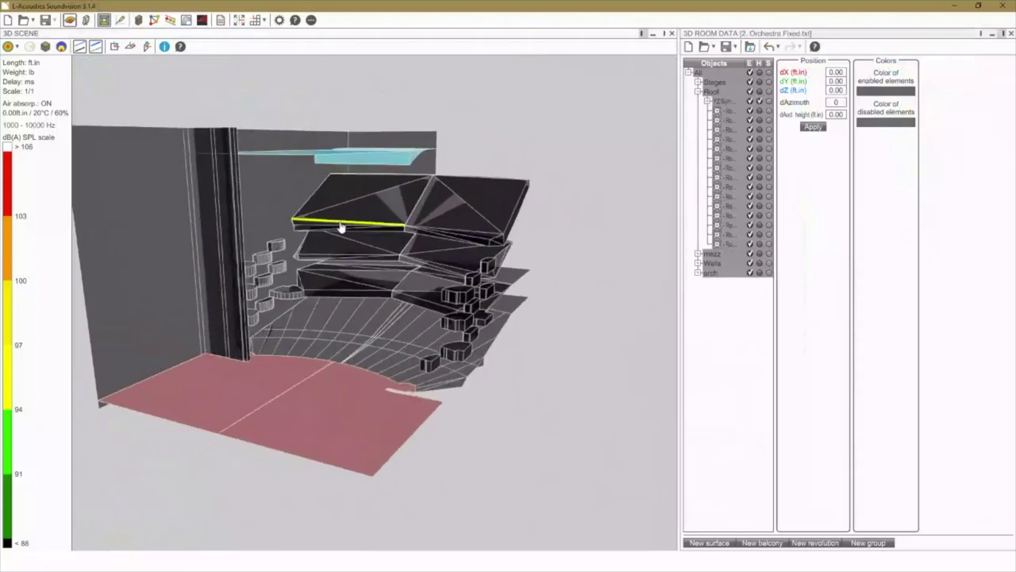
{"action": "left_click_drag", "start_coordinate": [292, 157], "coordinate": [415, 325]}
{"action": "left_click_drag", "start_coordinate": [417, 405], "coordinate": [368, 400]}
{"action": "right_click_drag", "start_coordinate": [368, 401], "coordinate": [205, 372]}
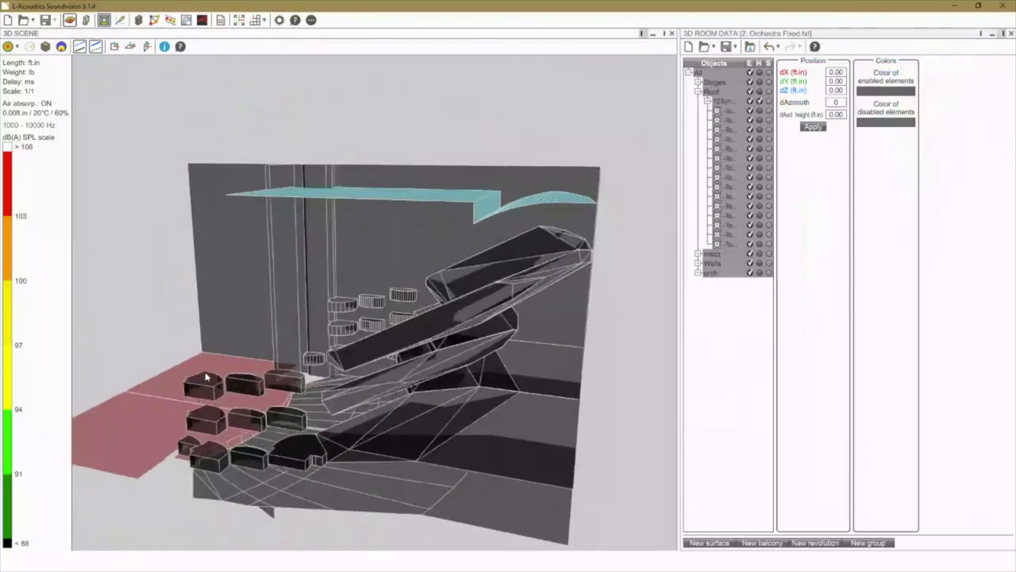
{"action": "left_click_drag", "start_coordinate": [206, 378], "coordinate": [239, 366]}
{"action": "scroll", "coordinate": [266, 381], "scroll_direction": "up", "scroll_amount": 6}
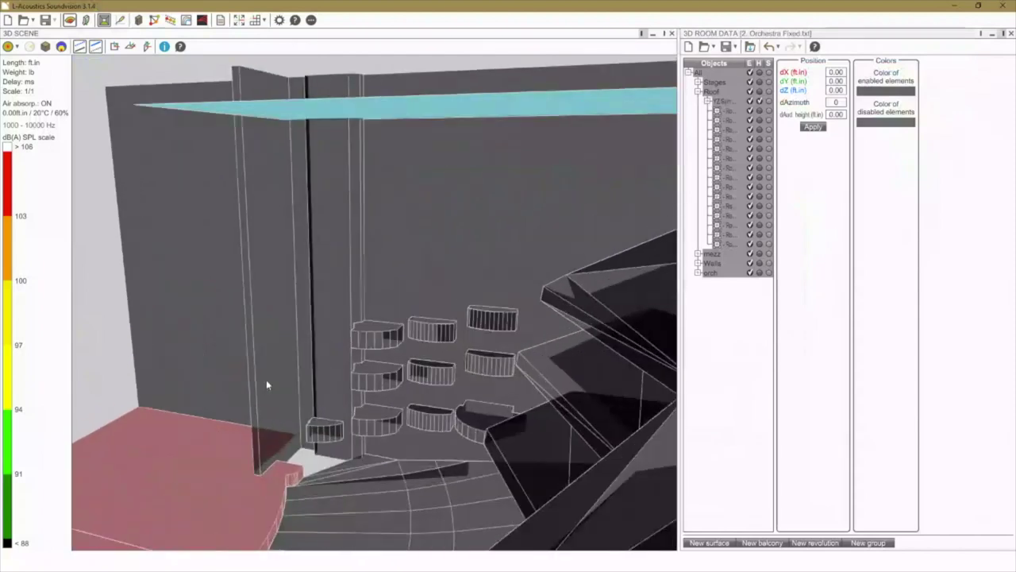
{"action": "scroll", "coordinate": [266, 381], "scroll_direction": "down", "scroll_amount": 6}
{"action": "scroll", "coordinate": [266, 384], "scroll_direction": "down", "scroll_amount": 2}
{"action": "right_click_drag", "start_coordinate": [266, 387], "coordinate": [283, 410]}
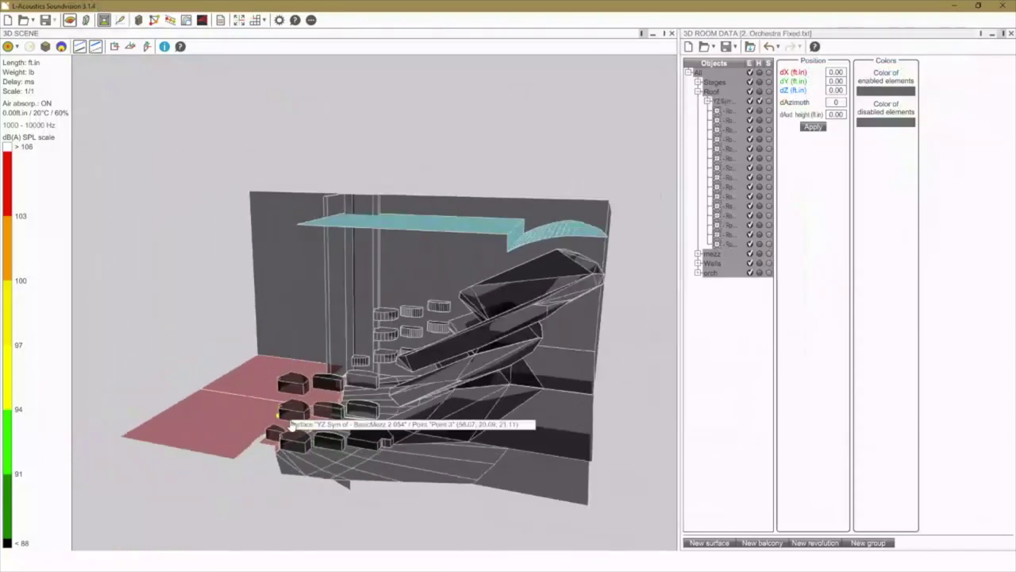
Look over the room's side boxes, balcony fronts and half-width stage from the stage side
{"action": "left_click_drag", "start_coordinate": [281, 495], "coordinate": [316, 498]}
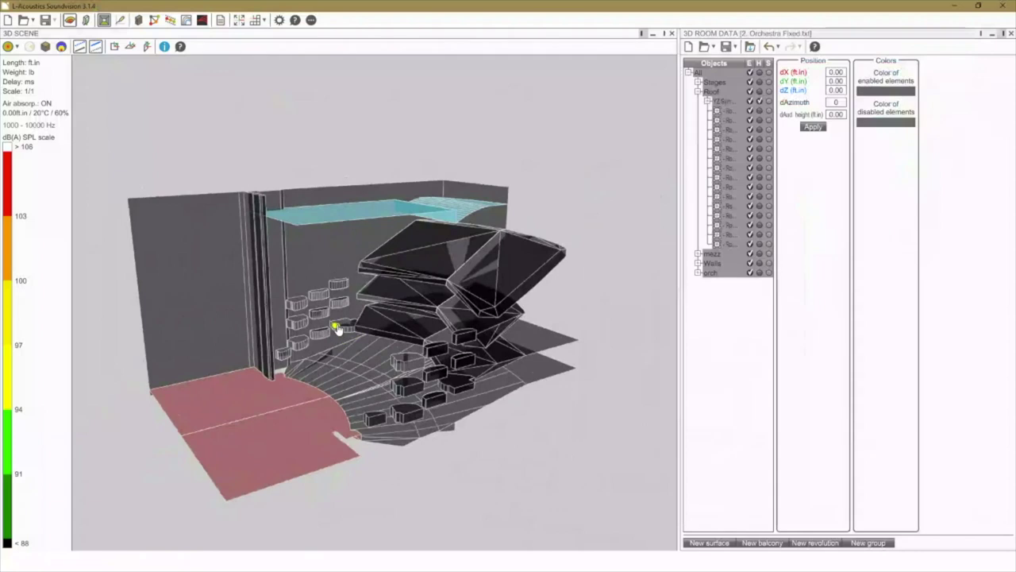
{"action": "scroll", "coordinate": [337, 328], "scroll_direction": "up", "scroll_amount": 3}
{"action": "right_click_drag", "start_coordinate": [338, 326], "coordinate": [367, 292]}
{"action": "left_click_drag", "start_coordinate": [367, 292], "coordinate": [373, 296]}
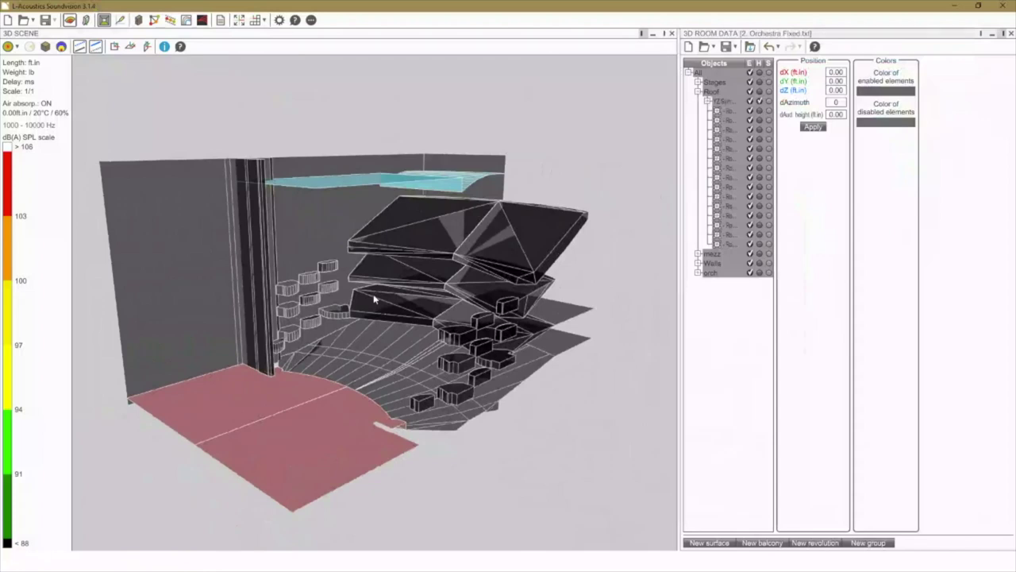
{"action": "middle_click_drag", "start_coordinate": [375, 298], "coordinate": [404, 292]}
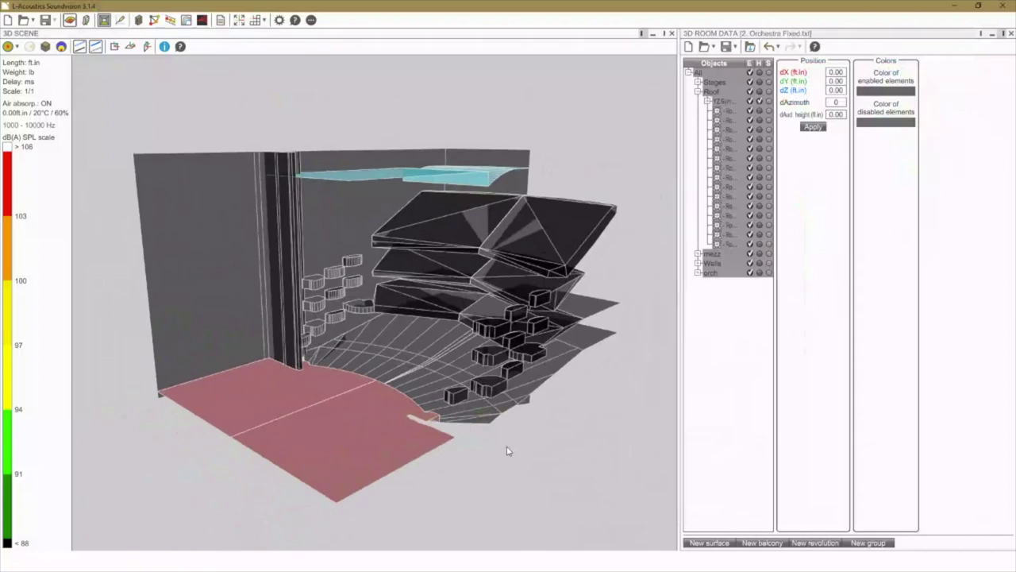
{"action": "middle_click_drag", "start_coordinate": [507, 447], "coordinate": [524, 437]}
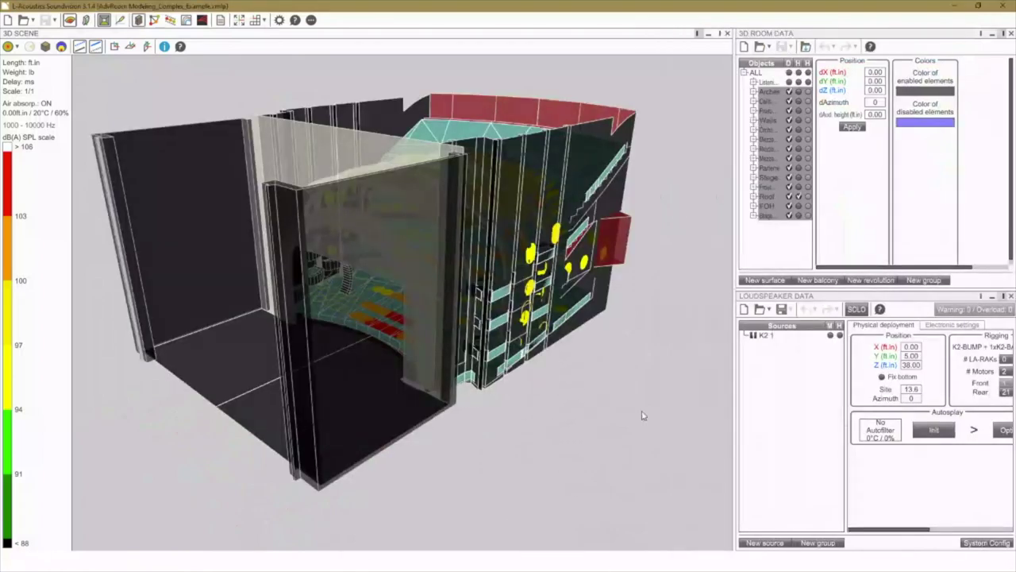
Examine the complex example theatre's ceiling piece, proscenium, orchestra coverage and stage from outside and inside the auditorium
{"action": "left_click_drag", "start_coordinate": [623, 427], "coordinate": [569, 437]}
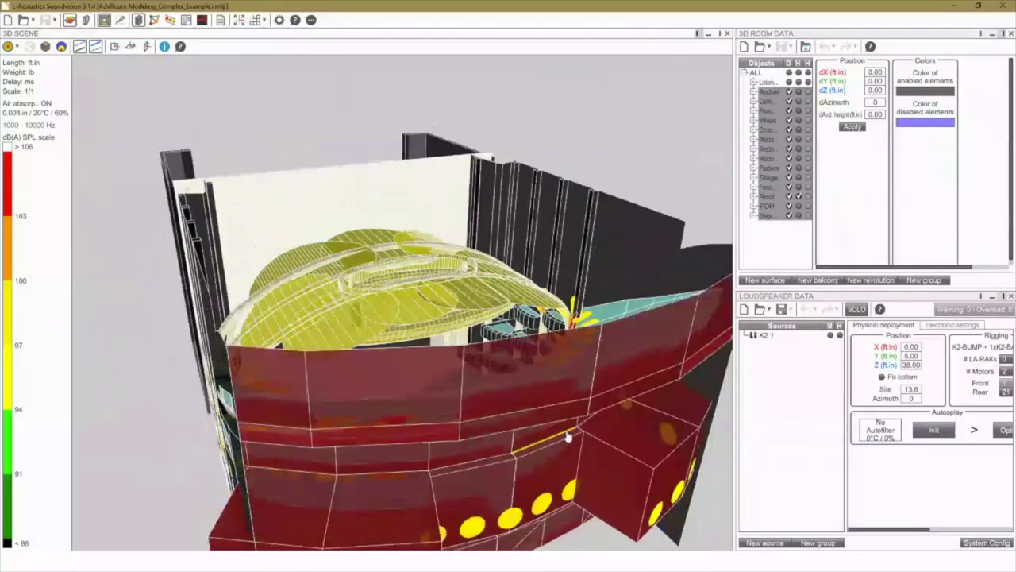
{"action": "scroll", "coordinate": [483, 428], "scroll_direction": "up", "scroll_amount": 5}
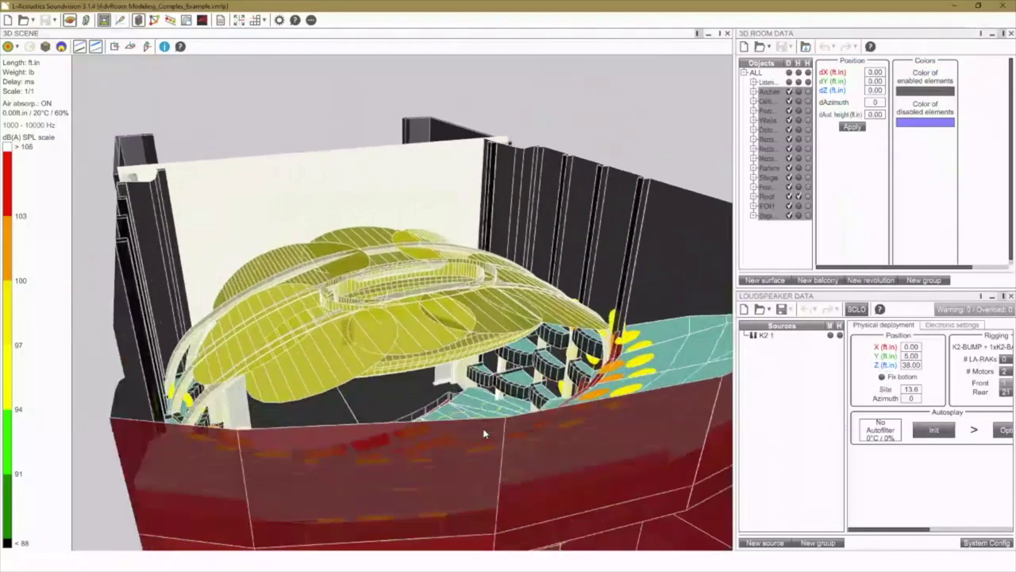
{"action": "scroll", "coordinate": [483, 428], "scroll_direction": "up", "scroll_amount": 8}
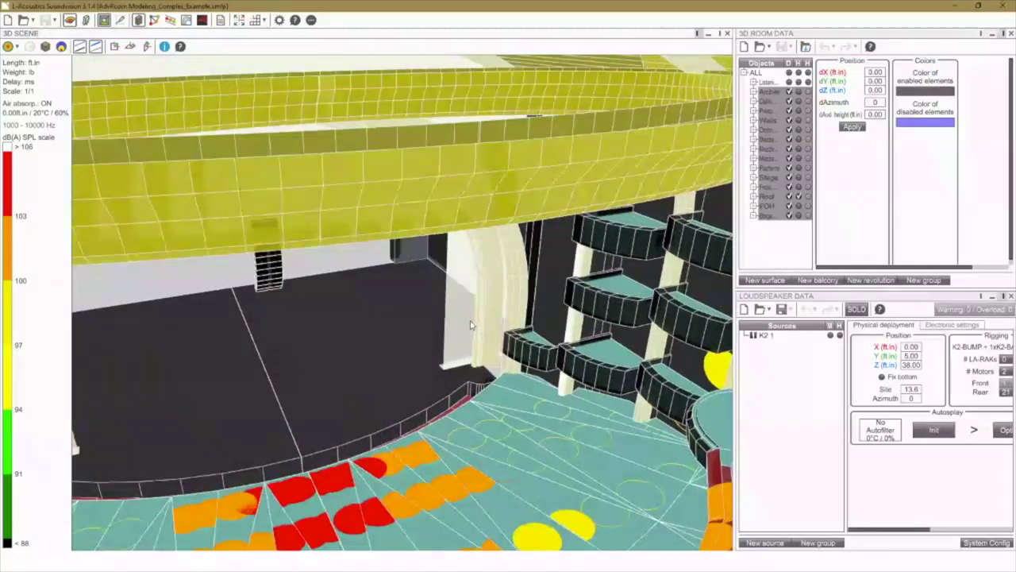
{"action": "left_click_drag", "start_coordinate": [471, 326], "coordinate": [556, 329]}
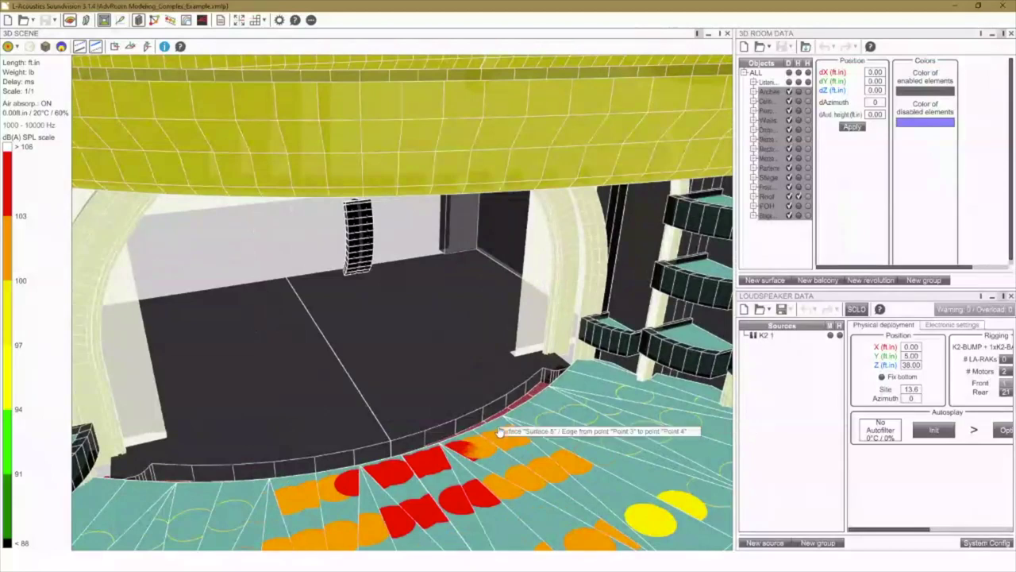
{"action": "scroll", "coordinate": [455, 373], "scroll_direction": "up", "scroll_amount": 8}
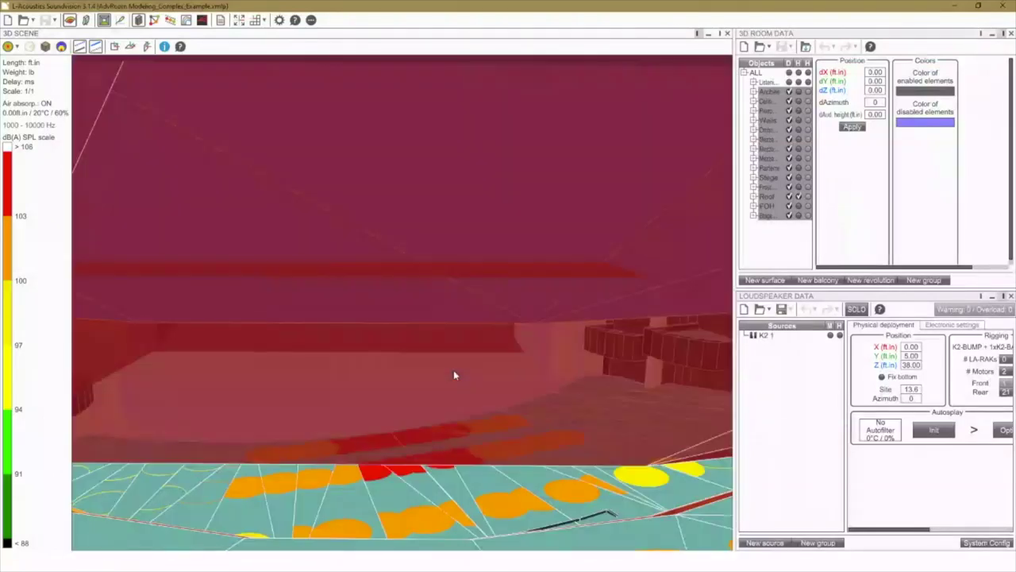
{"action": "scroll", "coordinate": [493, 382], "scroll_direction": "down", "scroll_amount": 10}
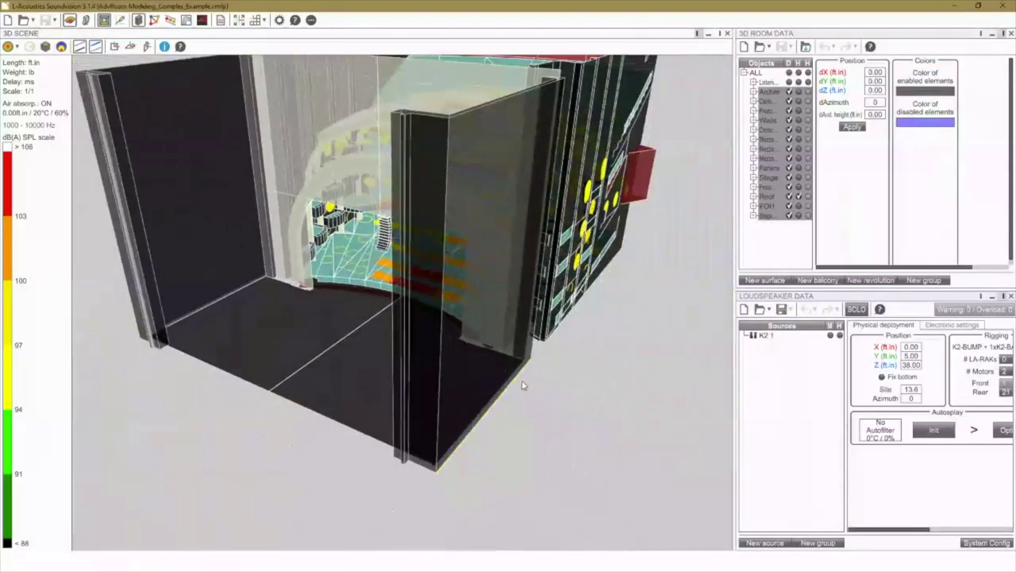
{"action": "left_click_drag", "start_coordinate": [517, 428], "coordinate": [590, 408]}
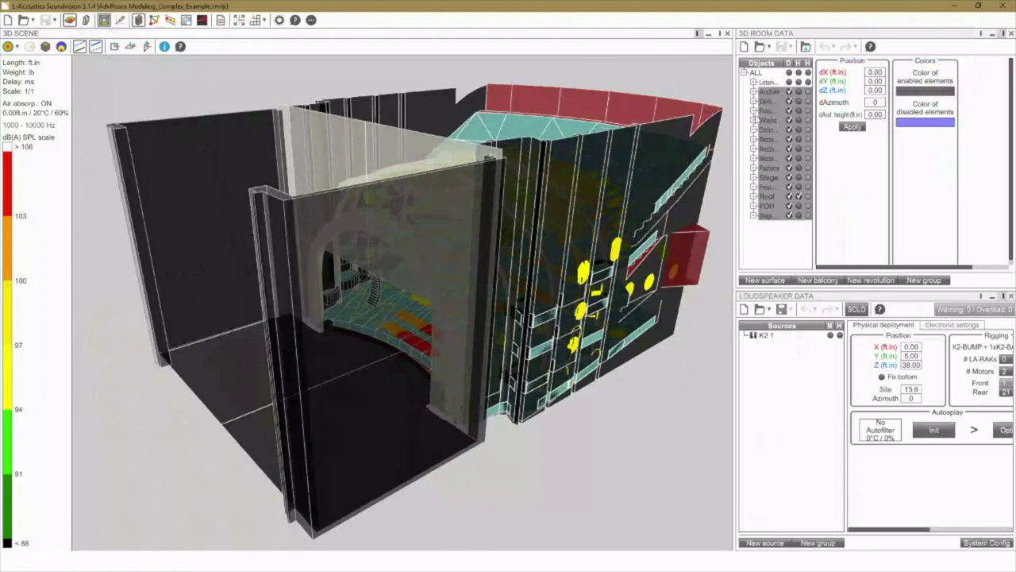
Hide the mirrored subgroup inside the Walls group to open one side of the theatre
{"action": "left_click", "coordinate": [753, 120]}
{"action": "left_click", "coordinate": [794, 131]}
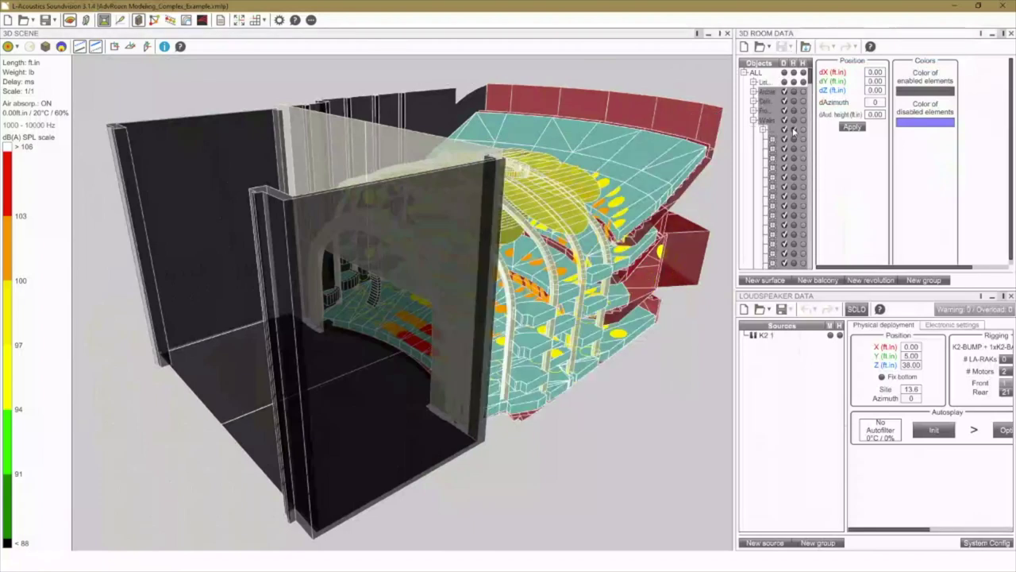
{"action": "left_click", "coordinate": [754, 120]}
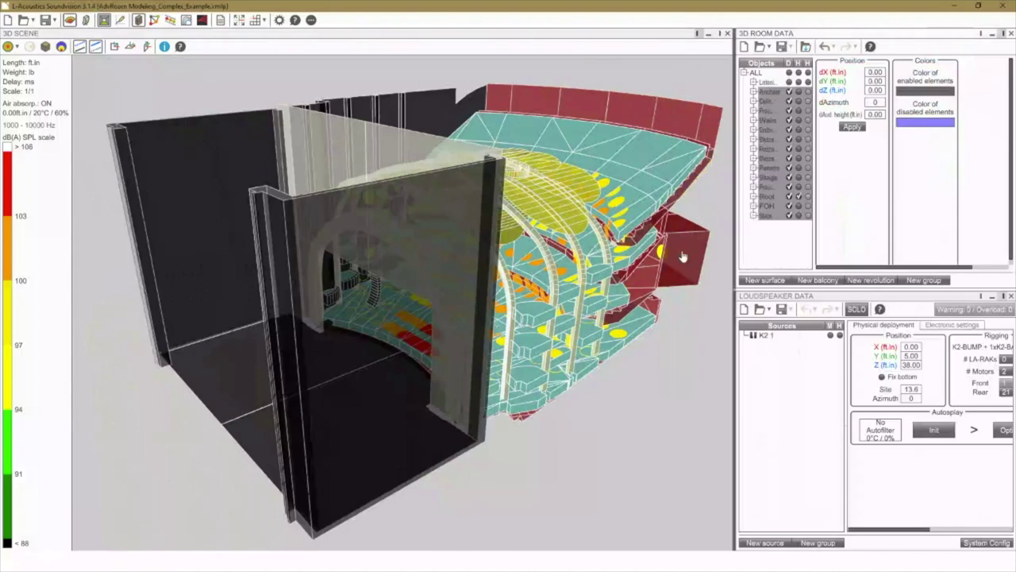
Hide the Ceiling Piece group and look into the auditorium through the arches
{"action": "left_click_drag", "start_coordinate": [642, 394], "coordinate": [485, 357]}
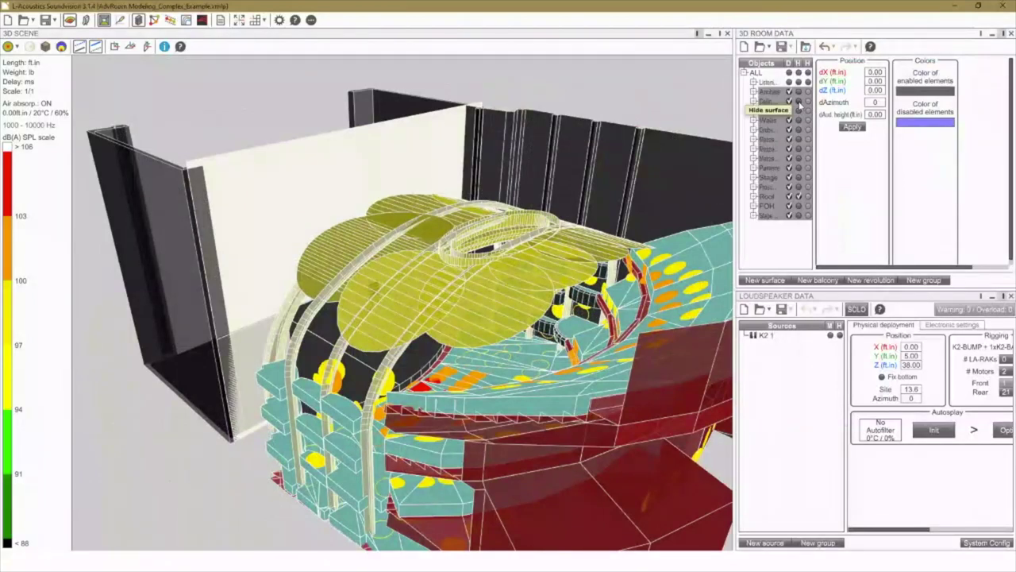
{"action": "left_click", "coordinate": [799, 101]}
{"action": "left_click_drag", "start_coordinate": [458, 212], "coordinate": [468, 241]}
{"action": "right_click_drag", "start_coordinate": [467, 241], "coordinate": [470, 247]}
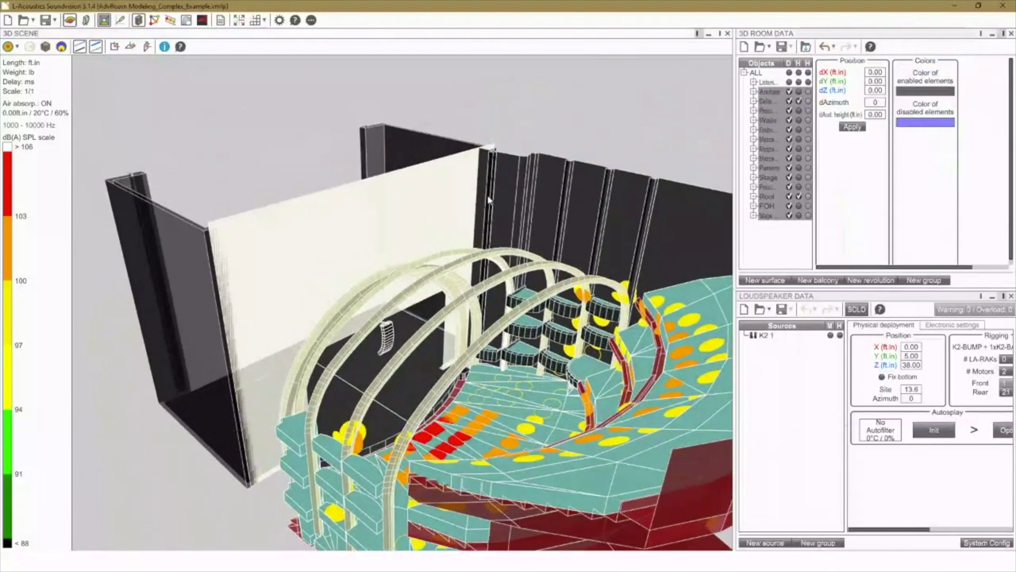
{"action": "left_click_drag", "start_coordinate": [431, 205], "coordinate": [382, 235]}
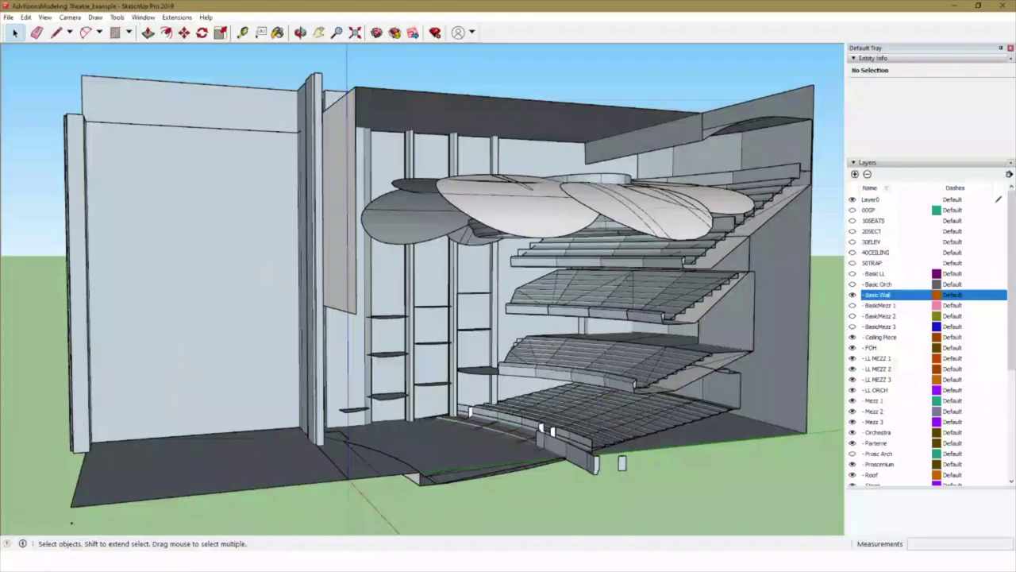
Show the ZZ LL Rib layer in the SketchUp theatre model and inspect the orchestra rib below the seating
{"action": "scroll", "coordinate": [893, 452], "scroll_direction": "down", "scroll_amount": 5}
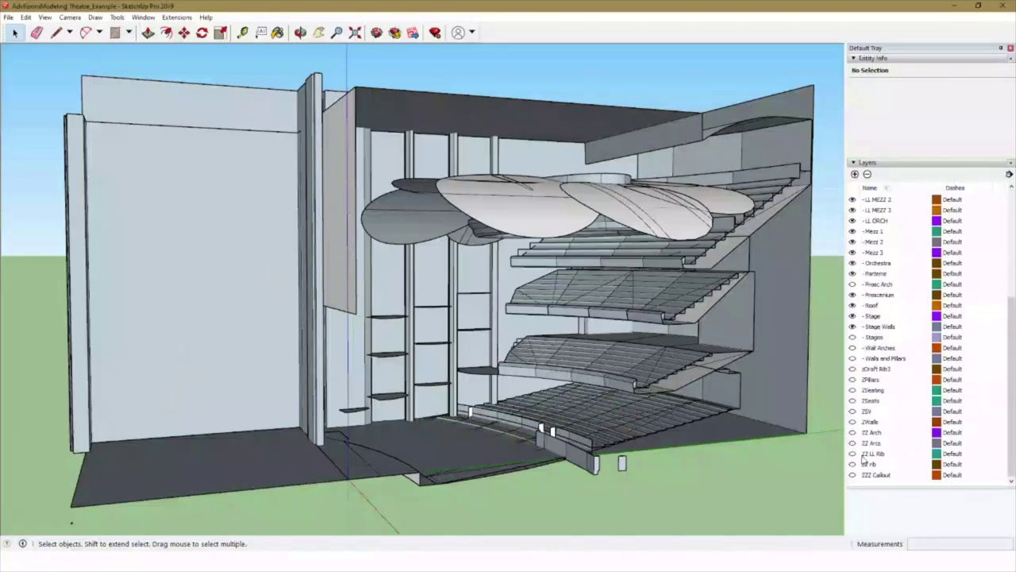
{"action": "left_click", "coordinate": [873, 454]}
{"action": "left_click", "coordinate": [853, 454]}
{"action": "right_click", "coordinate": [709, 466]}
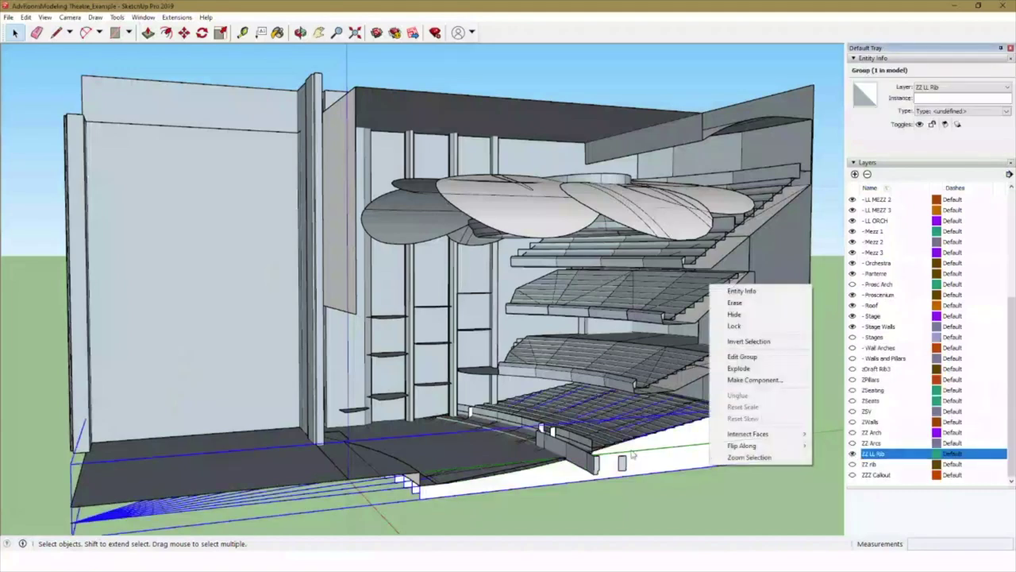
{"action": "left_click", "coordinate": [632, 515]}
{"action": "scroll", "coordinate": [633, 515], "scroll_direction": "up", "scroll_amount": 4}
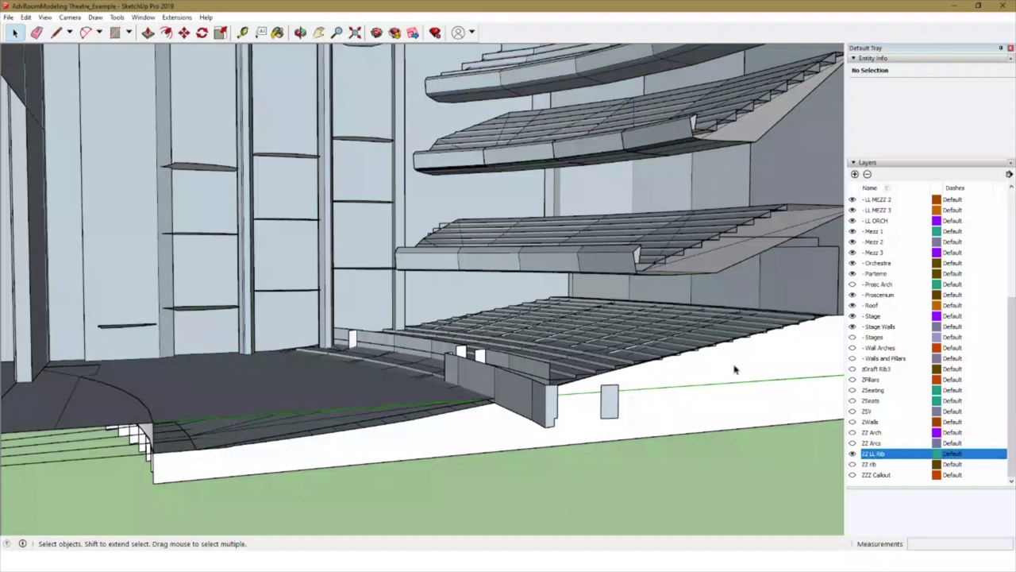
Switch back to Soundvision, select the Listening Levels group and widen the room data area to show full object names
{"action": "key", "text": "alt+Tab"}
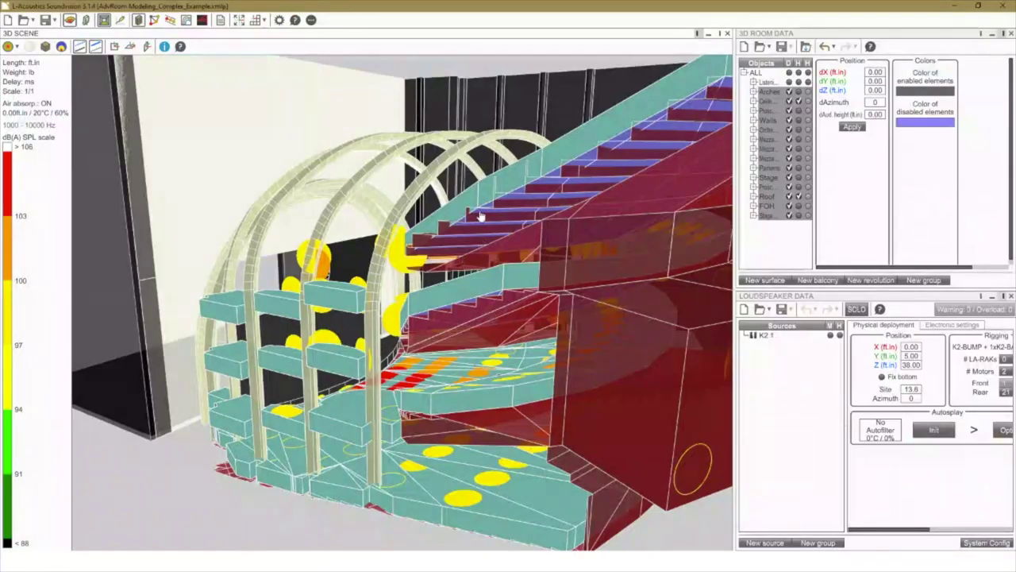
{"action": "left_click", "coordinate": [462, 201]}
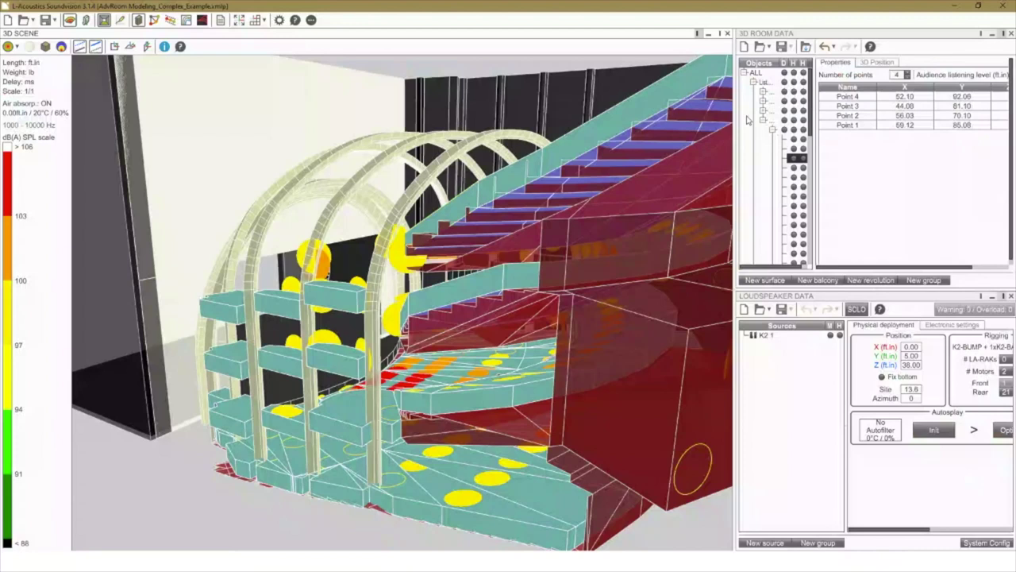
{"action": "left_click", "coordinate": [759, 83]}
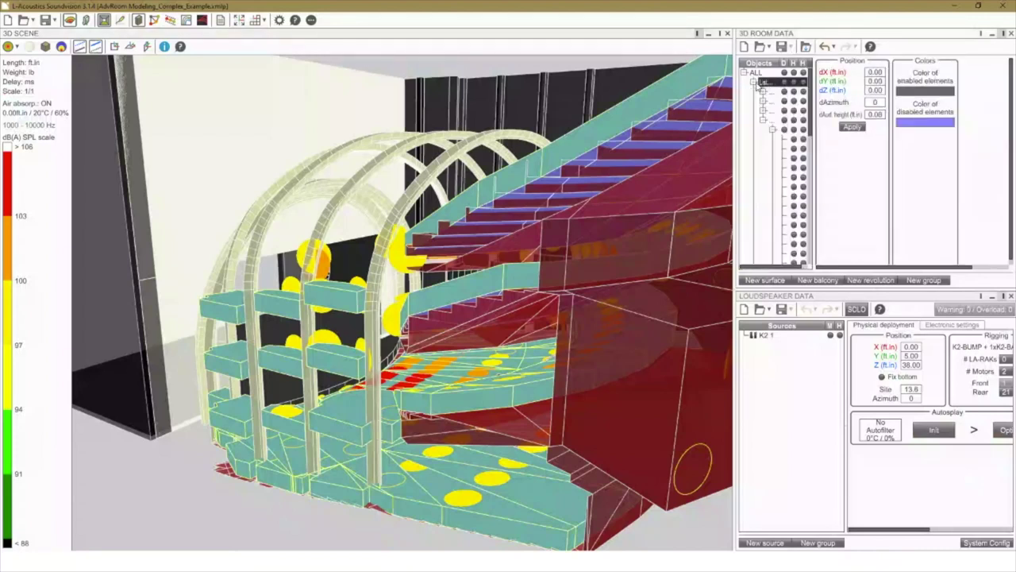
{"action": "left_click_drag", "start_coordinate": [735, 101], "coordinate": [628, 101]}
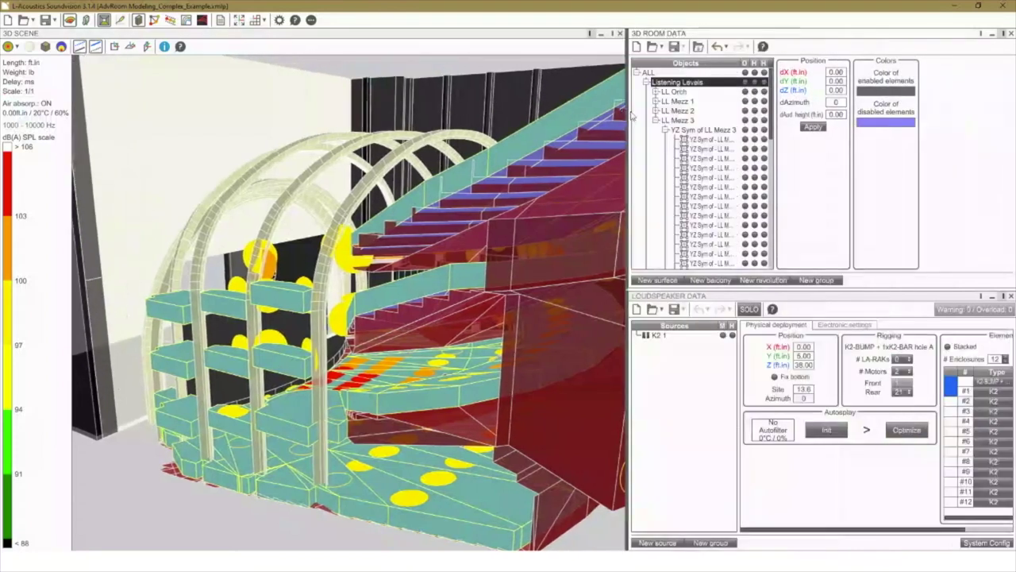
Expand the LL Orch group and check the audience listening level of surface LL ORCH 01
{"action": "left_click", "coordinate": [687, 92]}
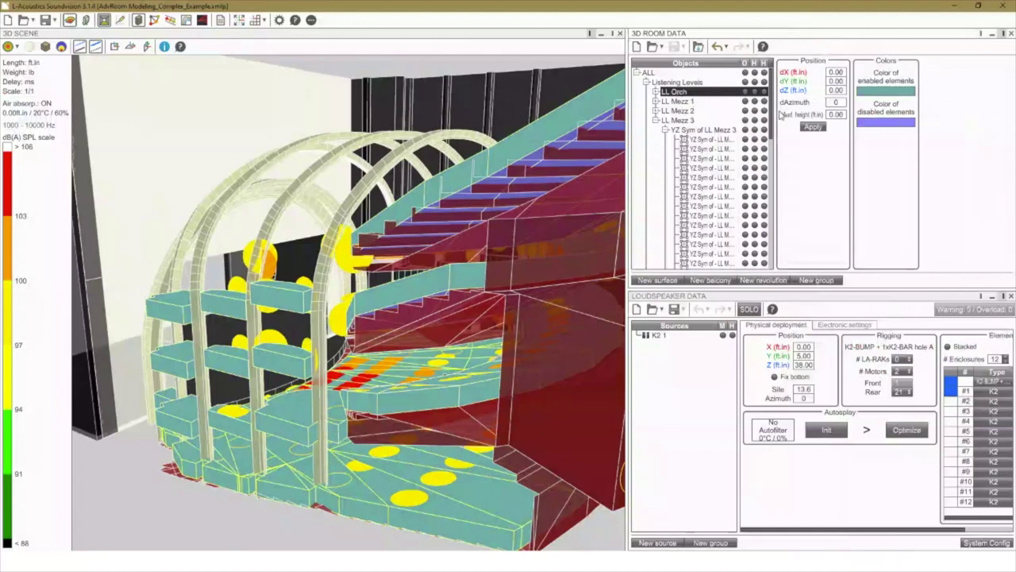
{"action": "left_click", "coordinate": [656, 91]}
{"action": "left_click", "coordinate": [703, 112]}
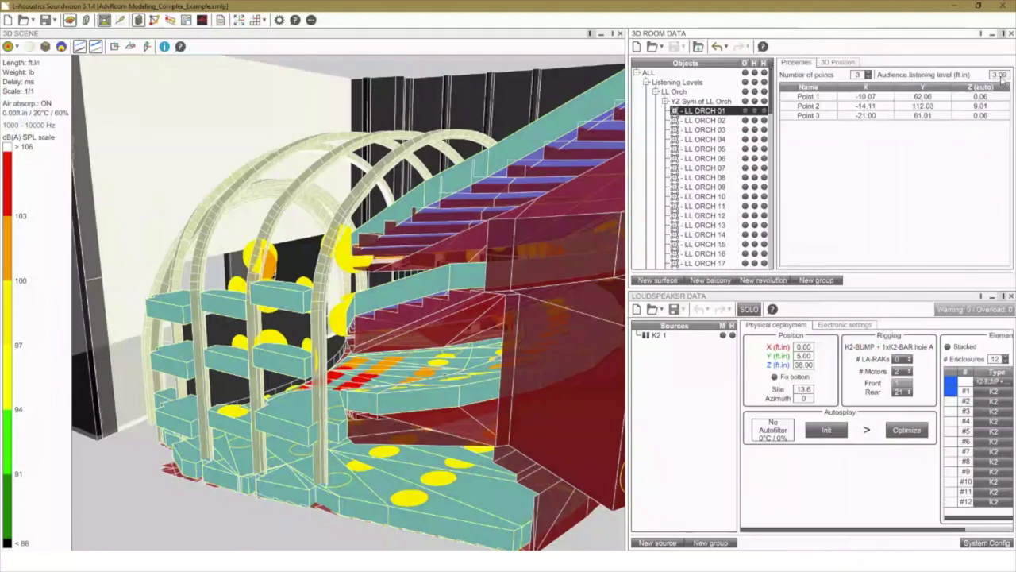
Duplicate the collapsed Listening Levels group, then disable and hide the original group
{"action": "left_click", "coordinate": [656, 91]}
{"action": "left_click", "coordinate": [646, 83]}
{"action": "left_click", "coordinate": [670, 84]}
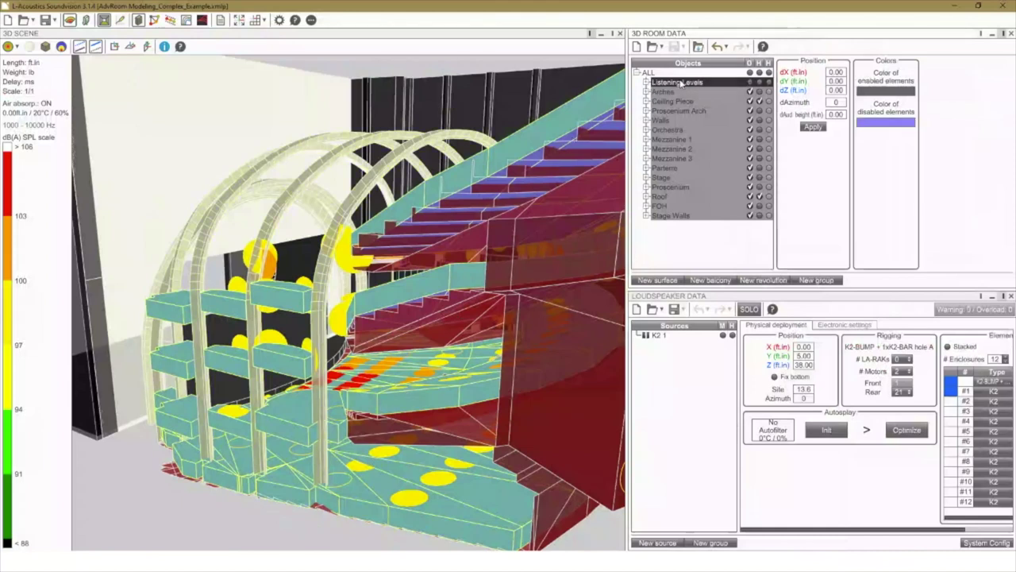
{"action": "key", "text": "ctrl+c"}
{"action": "key", "text": "ctrl+v"}
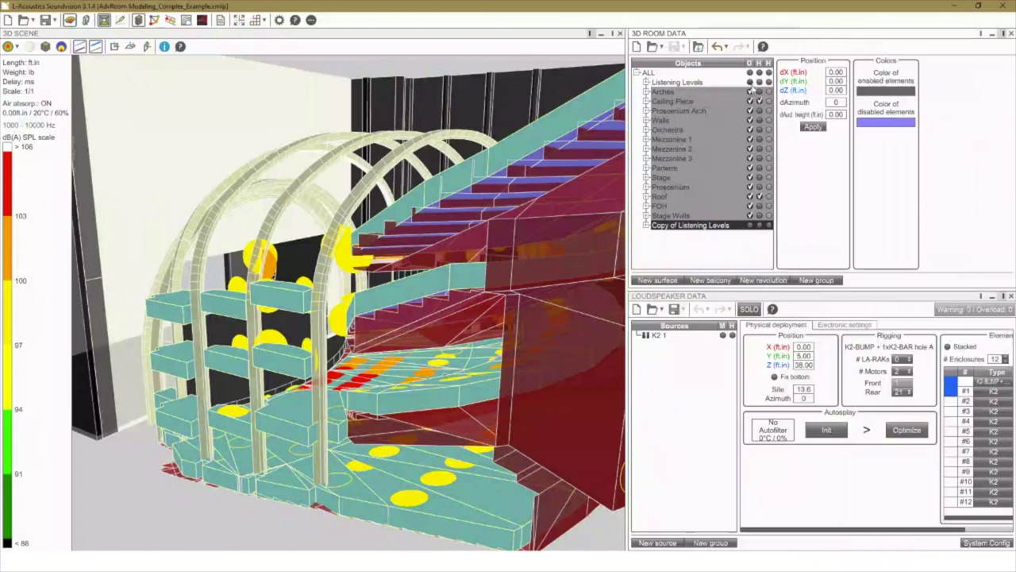
{"action": "left_click", "coordinate": [767, 83]}
{"action": "left_click", "coordinate": [767, 83]}
Apply a relative audience height of 2.00 ft to the Copy of Listening Levels group and inspect the raised surfaces
{"action": "left_click", "coordinate": [686, 207]}
{"action": "left_click", "coordinate": [684, 223]}
{"action": "double_click", "coordinate": [835, 115]}
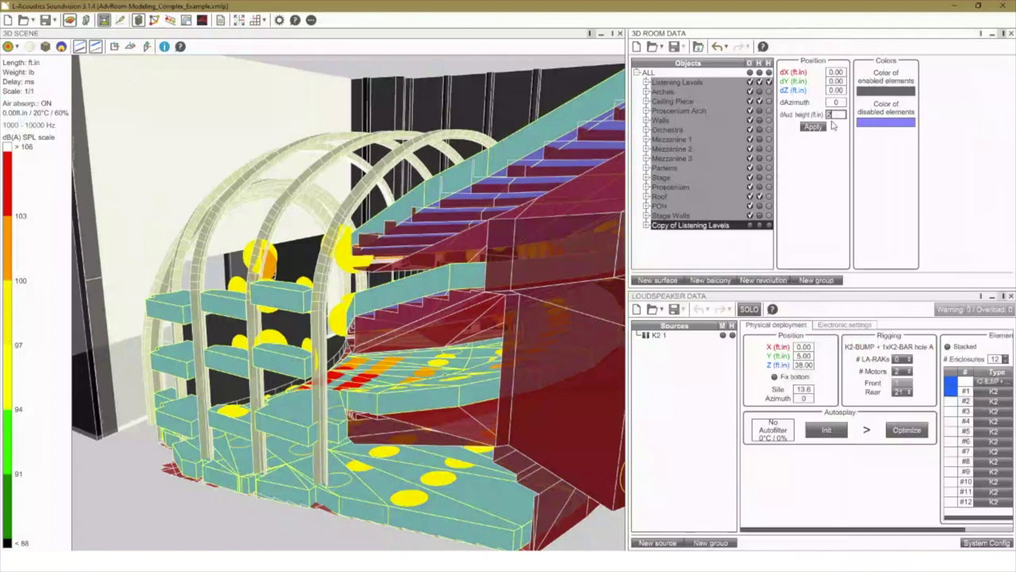
{"action": "type", "text": "2.00"}
{"action": "left_click", "coordinate": [812, 127]}
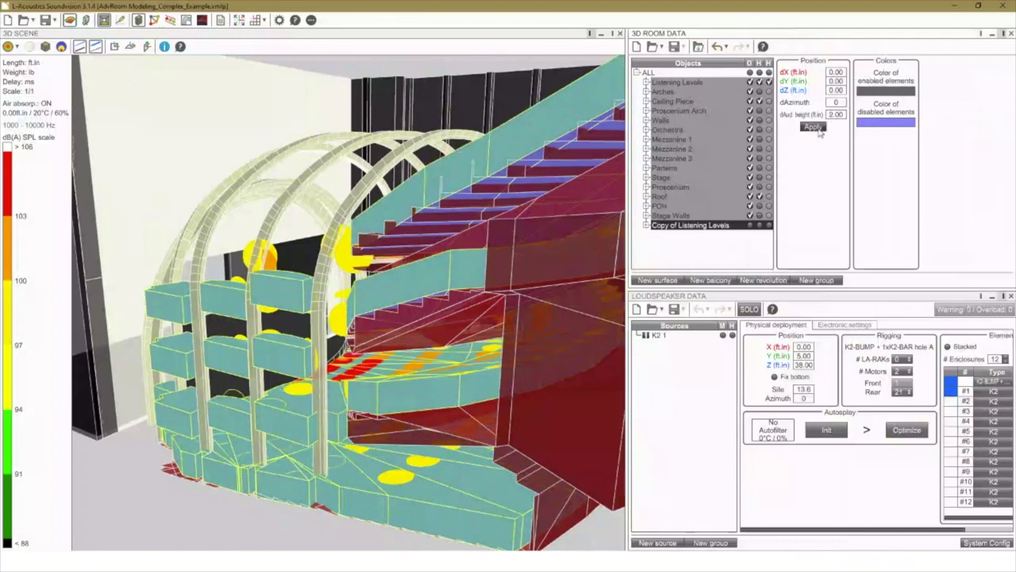
{"action": "left_click_drag", "start_coordinate": [458, 356], "coordinate": [457, 377]}
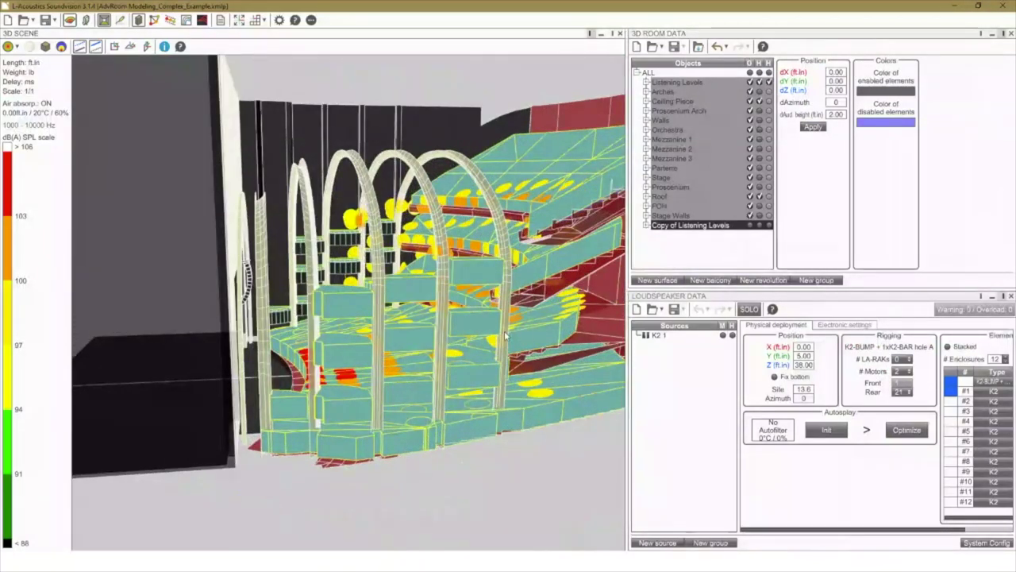
{"action": "left_click_drag", "start_coordinate": [507, 335], "coordinate": [468, 358]}
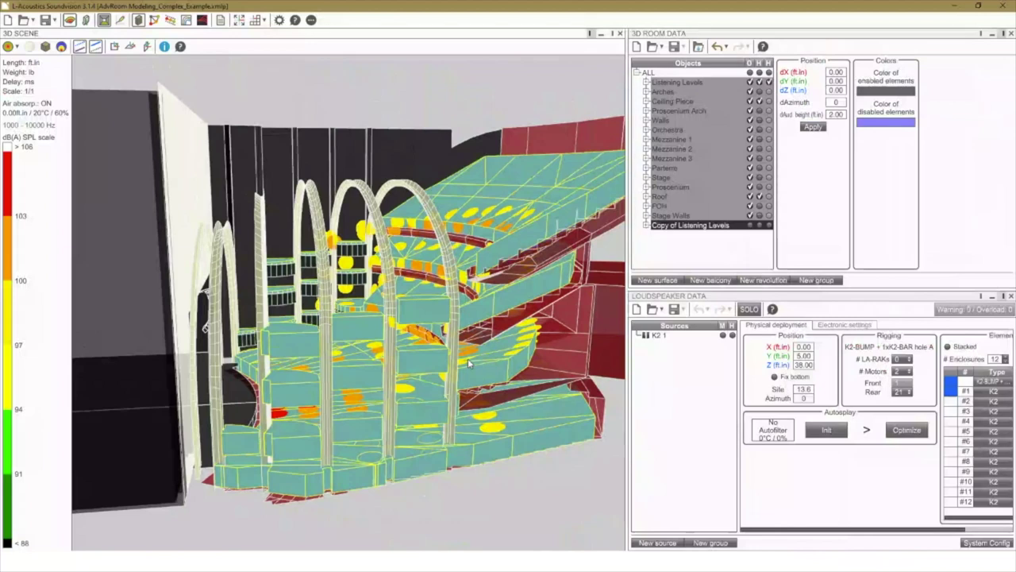
Disable and hide the Copy of Listening Levels group, and re-enable and show the original Listening Levels group
{"action": "left_click", "coordinate": [752, 226]}
{"action": "left_click", "coordinate": [760, 226]}
{"action": "left_click", "coordinate": [770, 226]}
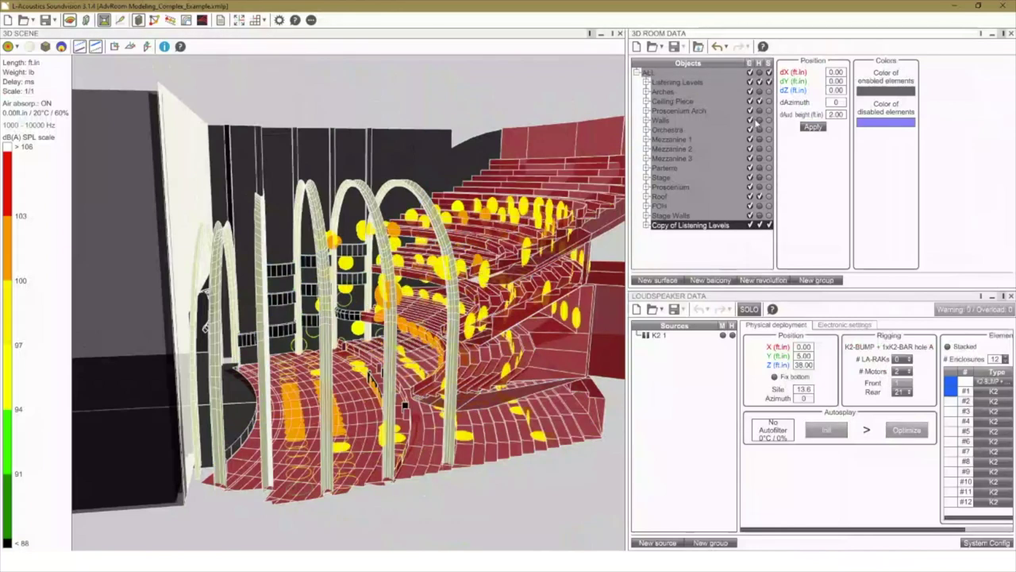
{"action": "left_click", "coordinate": [751, 83]}
{"action": "left_click", "coordinate": [760, 83]}
{"action": "left_click", "coordinate": [770, 82]}
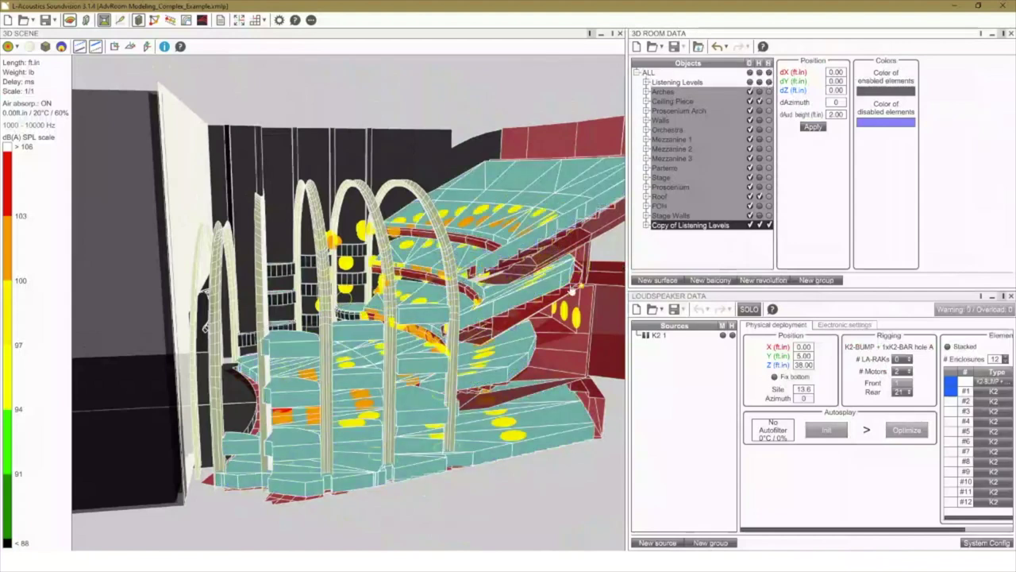
Widen the 3D scene view and look over the theatre's rear balconies and side boxes
{"action": "middle_click_drag", "start_coordinate": [572, 290], "coordinate": [468, 377]}
{"action": "left_click_drag", "start_coordinate": [517, 415], "coordinate": [537, 433]}
{"action": "scroll", "coordinate": [537, 434], "scroll_direction": "down", "scroll_amount": 5}
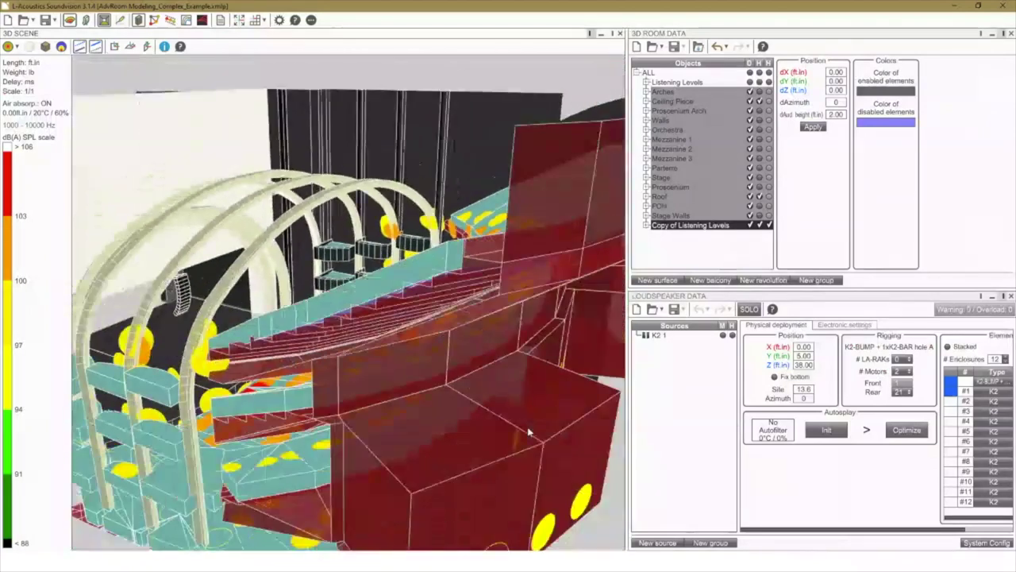
{"action": "scroll", "coordinate": [518, 413], "scroll_direction": "down", "scroll_amount": 2}
{"action": "left_click_drag", "start_coordinate": [627, 413], "coordinate": [712, 415]}
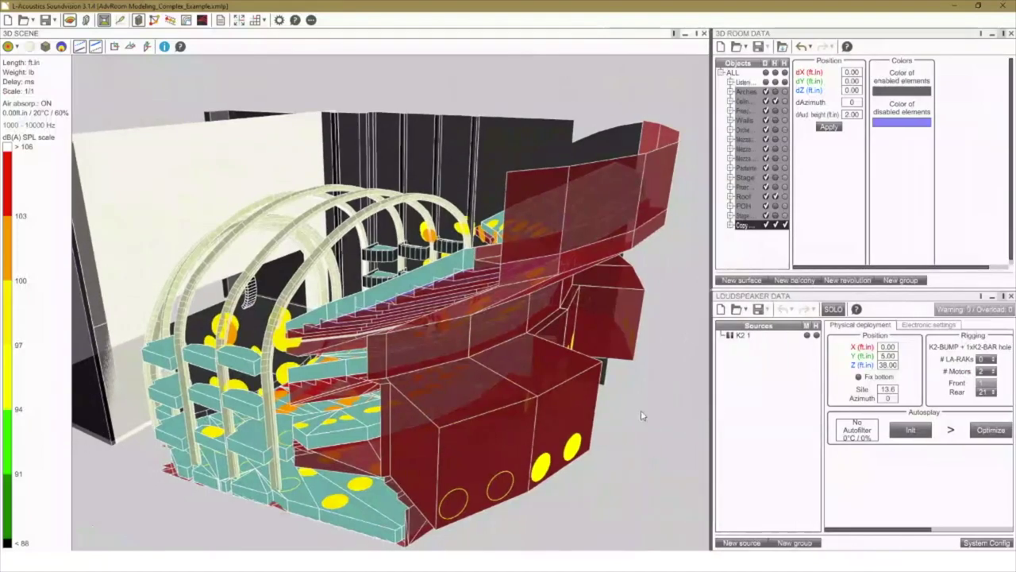
{"action": "scroll", "coordinate": [634, 429], "scroll_direction": "up", "scroll_amount": 2}
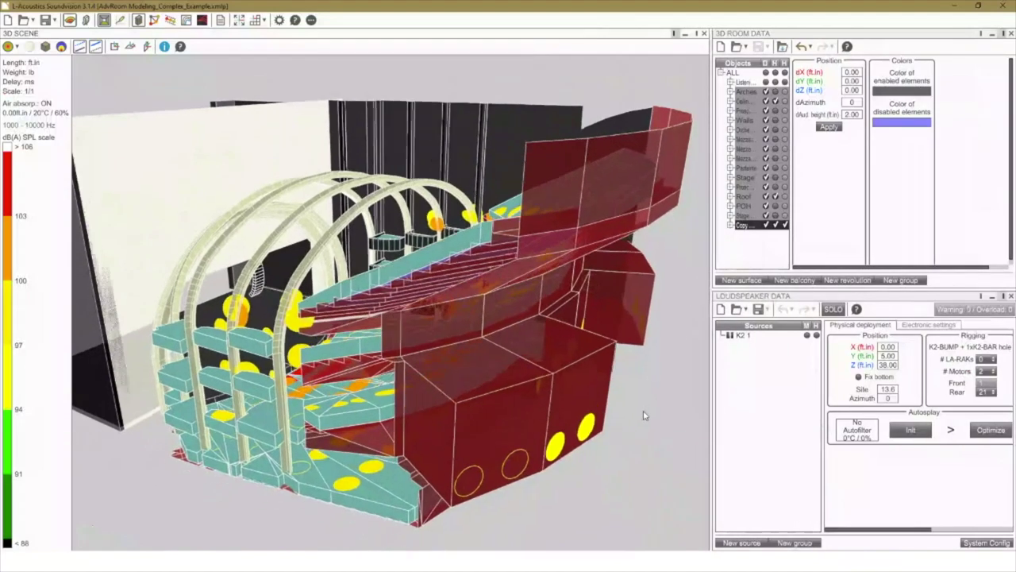